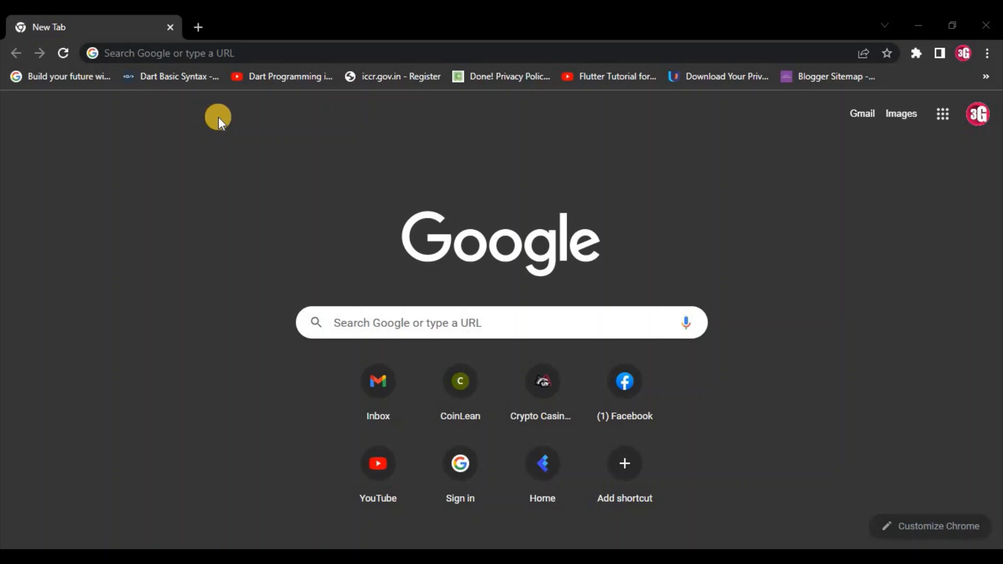
Open the AppsGeyser dashboard at appsgeyser.com/dashboard/
click(228, 45)
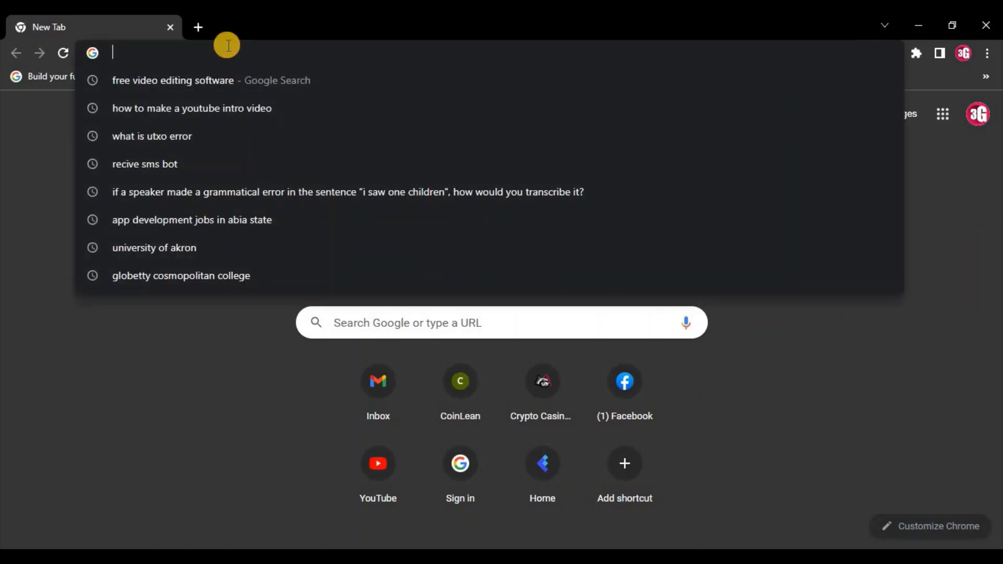
text(apps.admob.com/v2/home?pli=1)
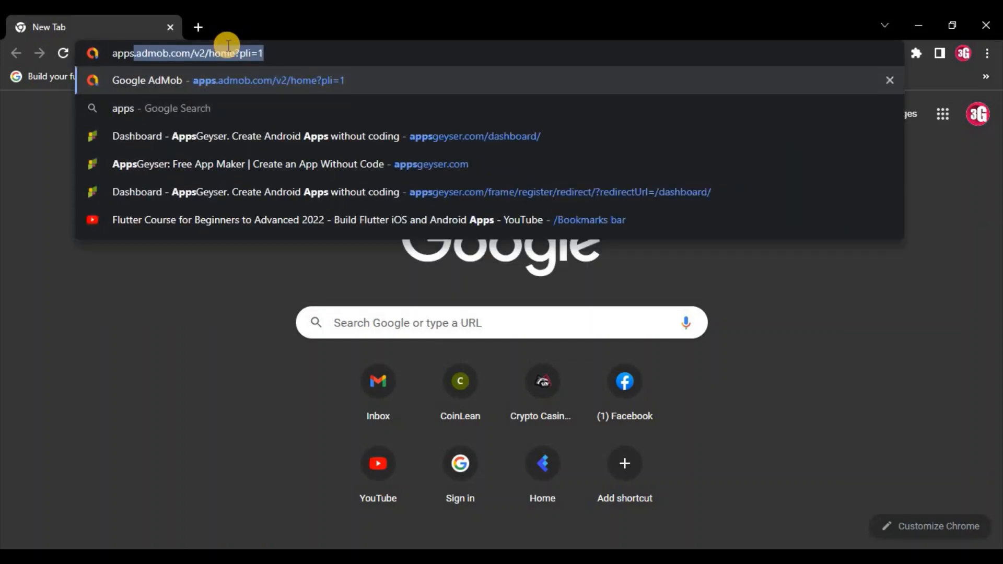
click(223, 141)
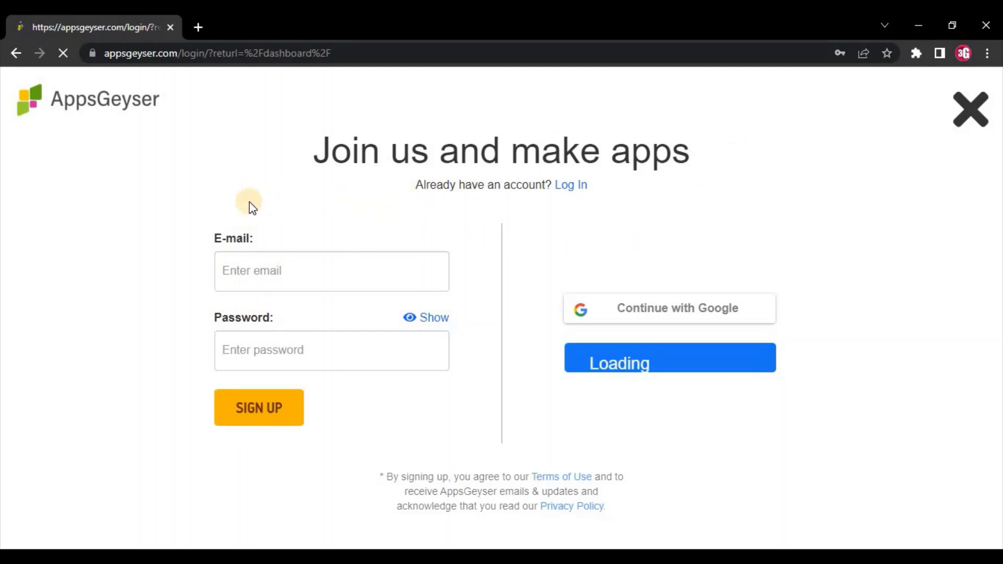
click(290, 270)
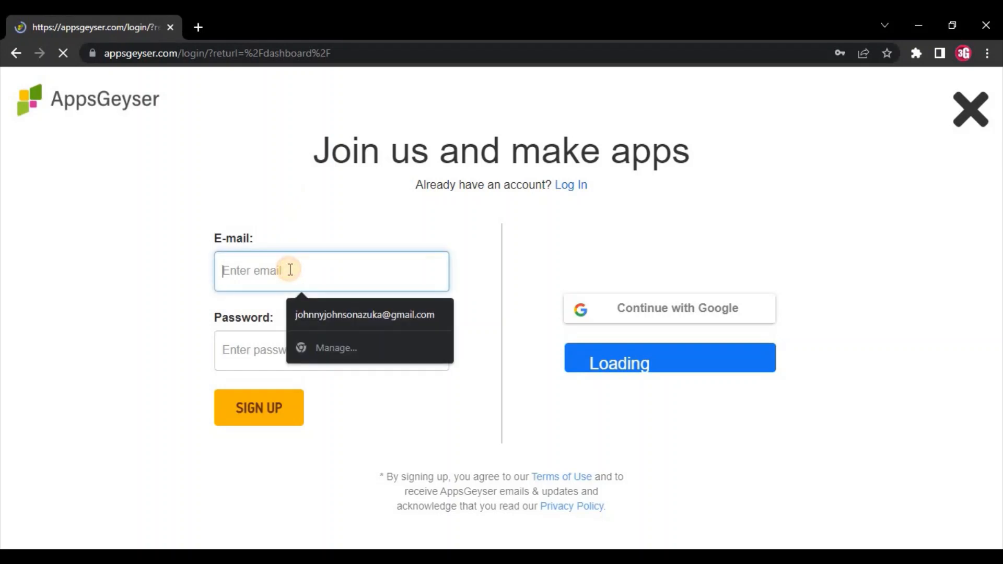
click(282, 349)
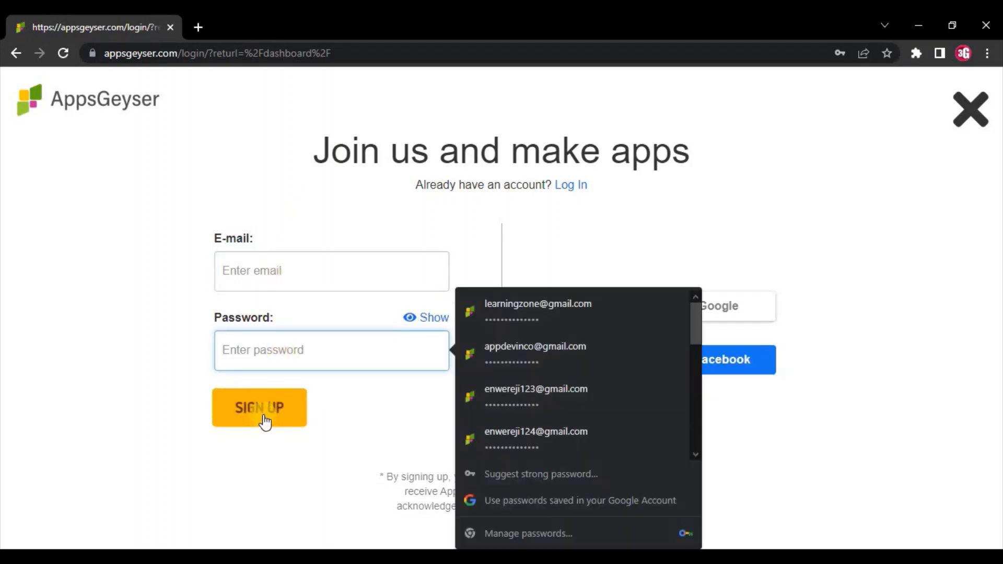
click(124, 303)
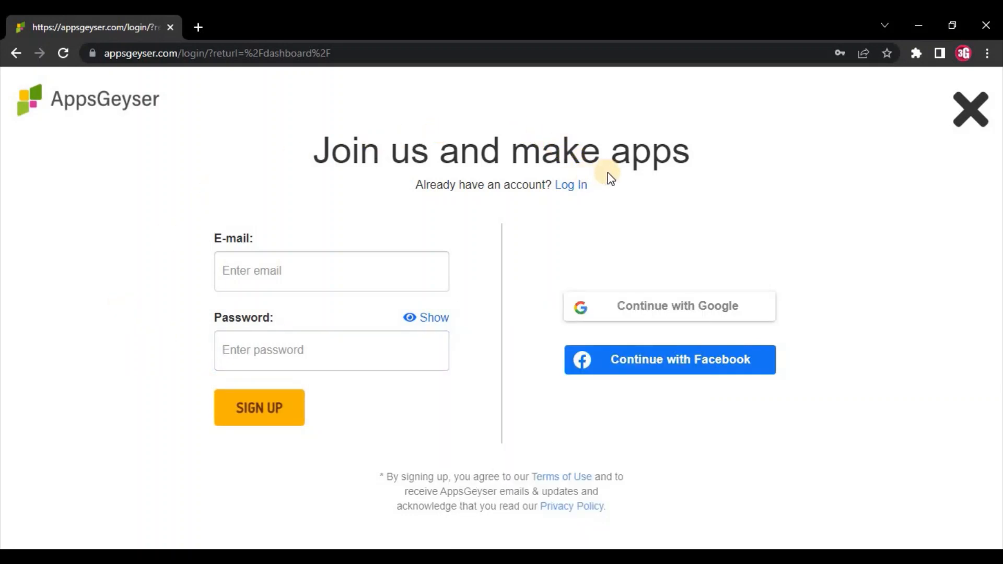
Log in to the existing AppsGeyser account with the saved credentials and start creating a first app
click(571, 186)
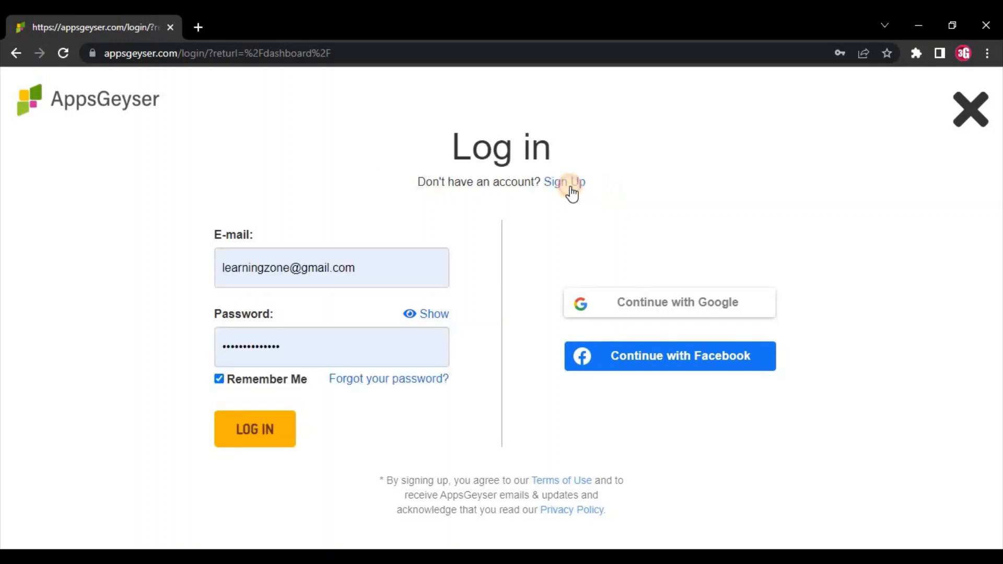
click(249, 430)
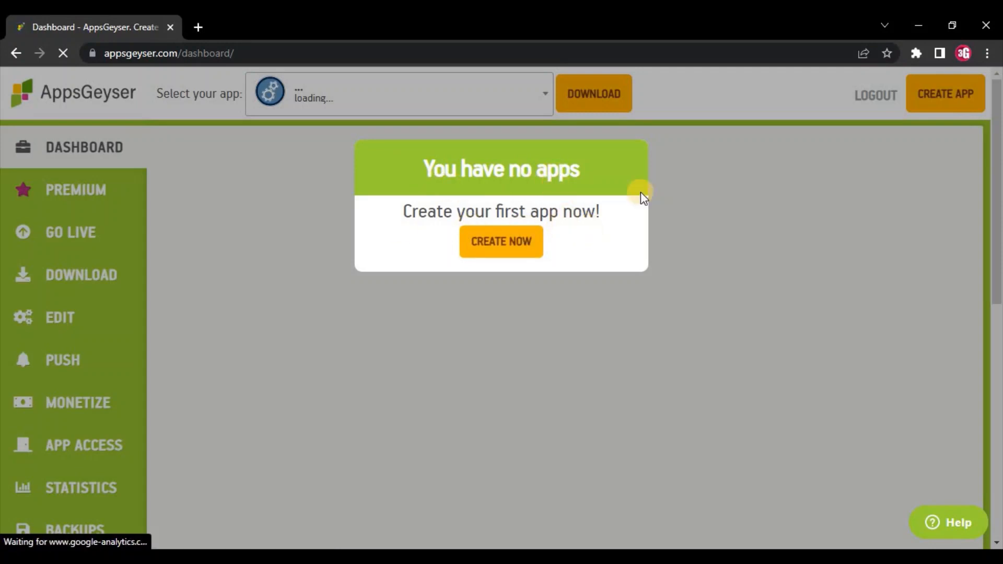
click(491, 243)
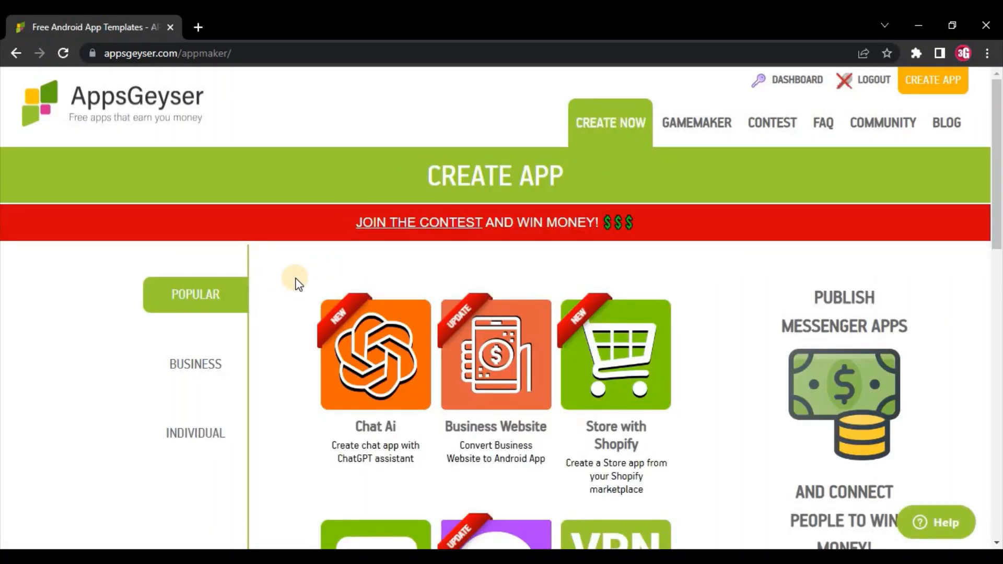
Examine the popular app templates, from Chat Ai and Business Website down to Wallpaper and Slot machine
scroll(298, 282, down, 8)
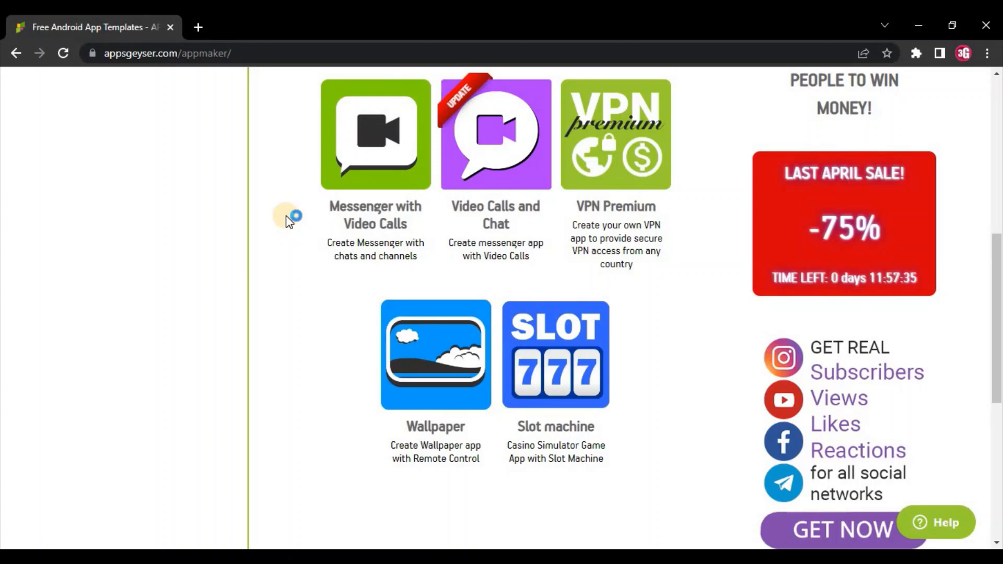
scroll(287, 215, up, 8)
scroll(284, 264, down, 3)
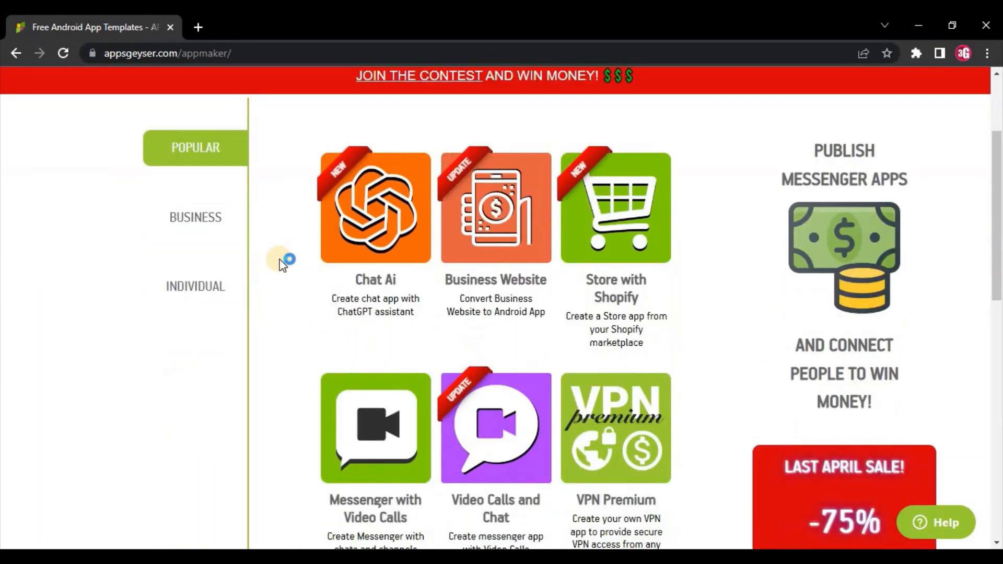
scroll(280, 259, up, 3)
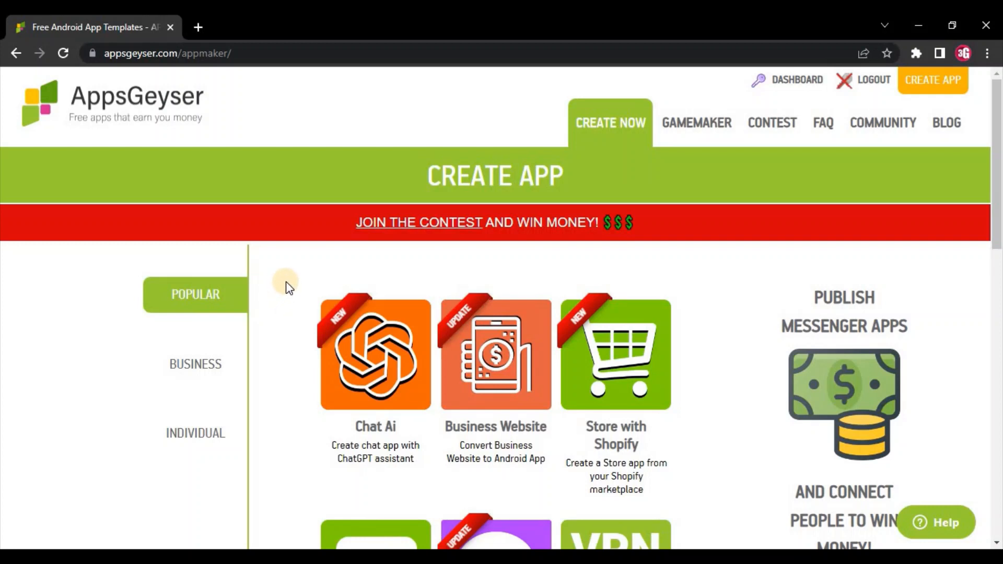
scroll(288, 286, down, 1)
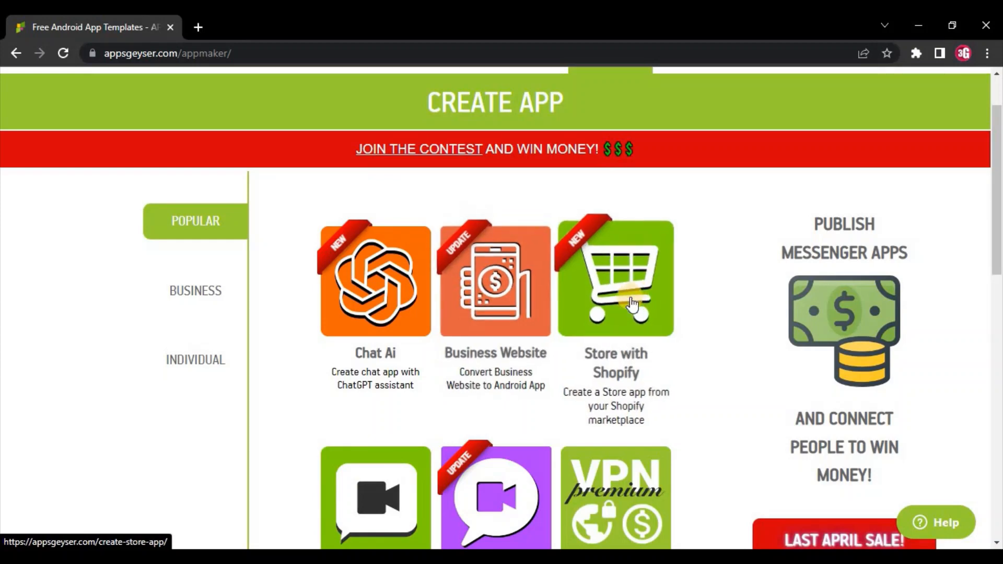
scroll(611, 293, down, 4)
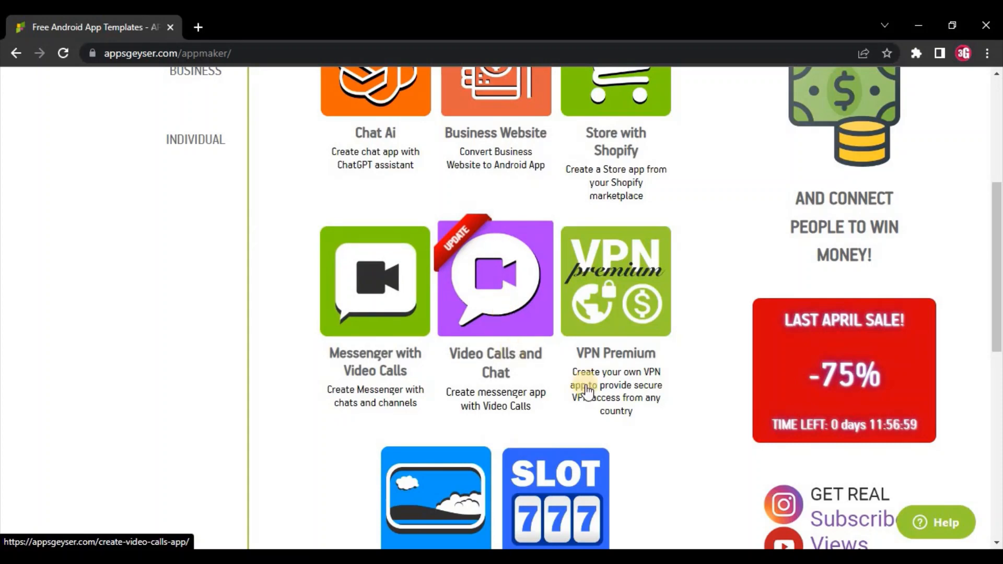
scroll(599, 313, down, 1)
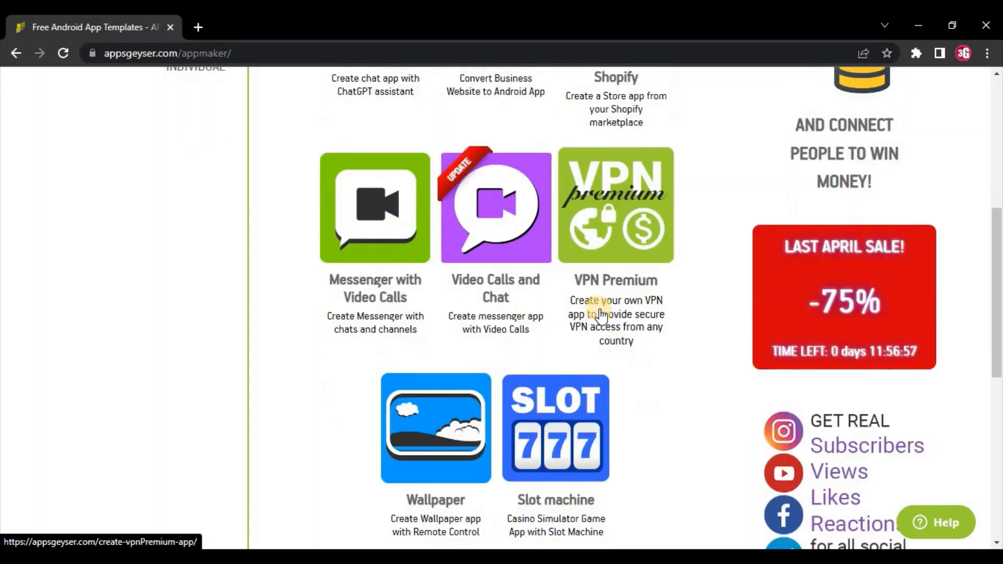
scroll(575, 306, down, 3)
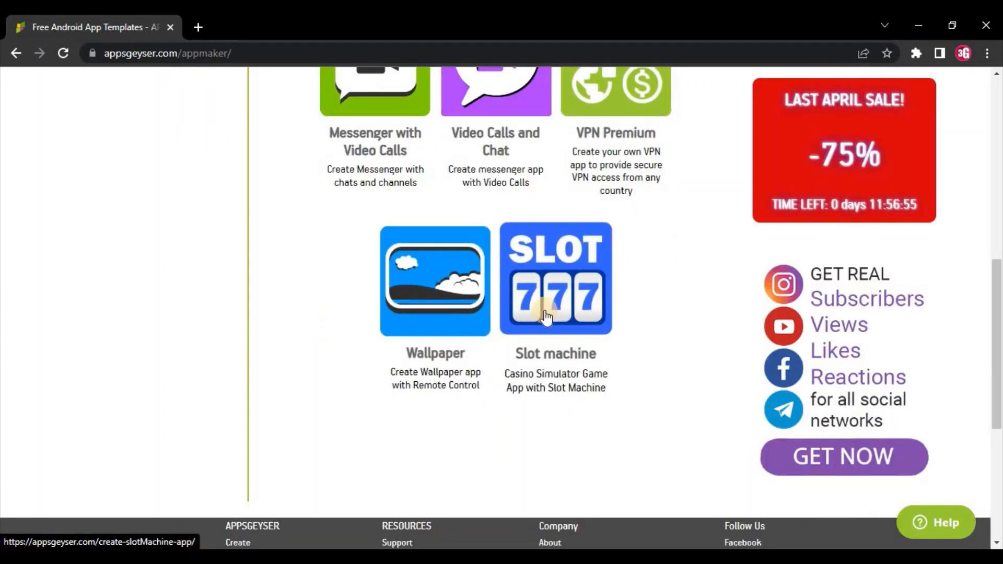
scroll(273, 344, up, 10)
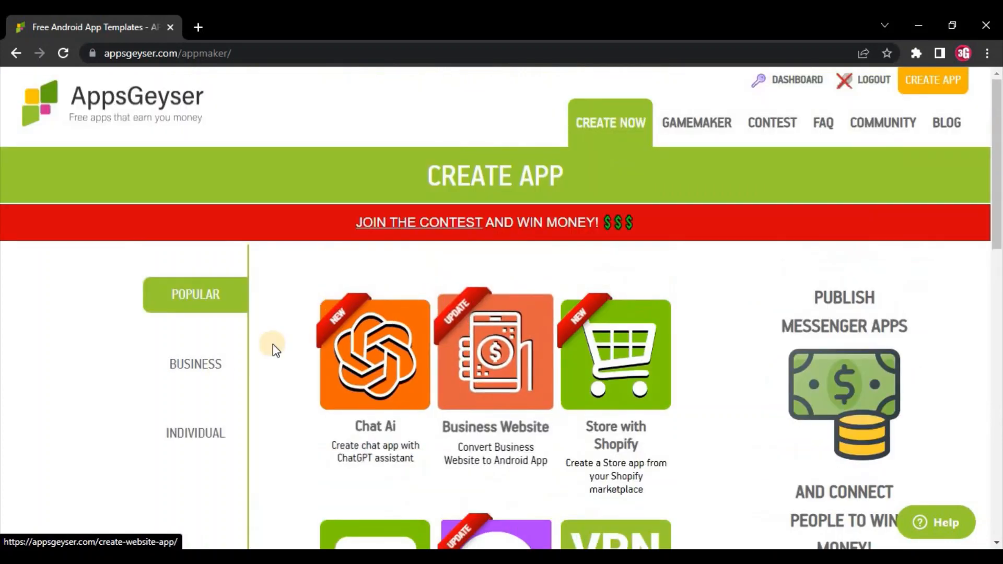
Show the Business app templates and examine them, from Business Website down to HTML Code, RSS and PDF Tab
click(194, 369)
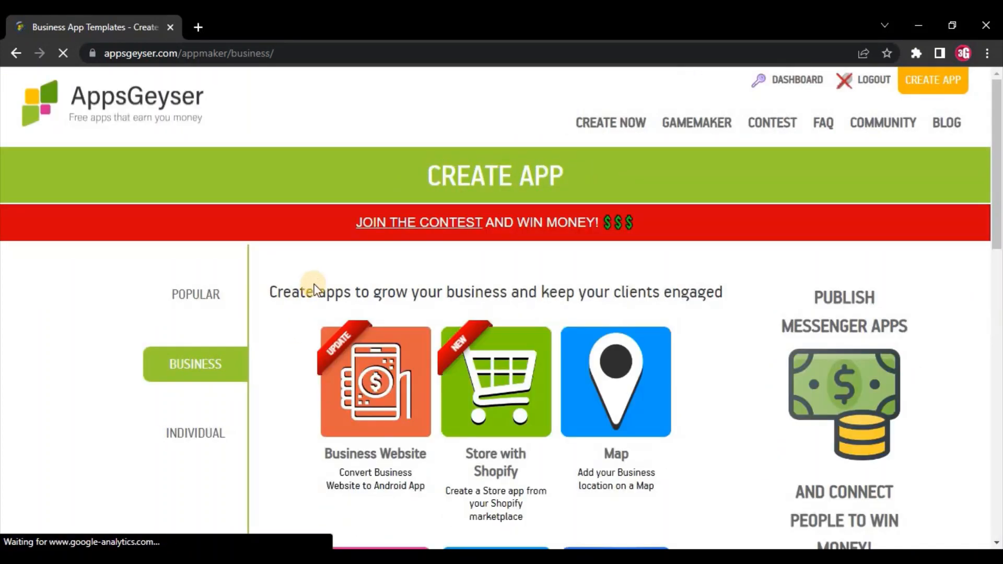
scroll(303, 293, down, 1)
scroll(282, 282, down, 1)
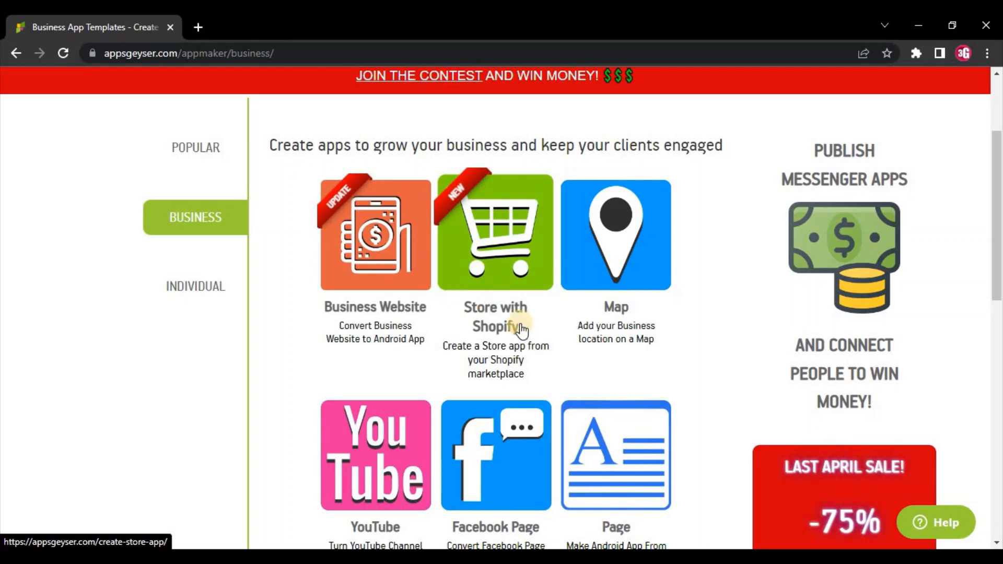
scroll(599, 339, down, 1)
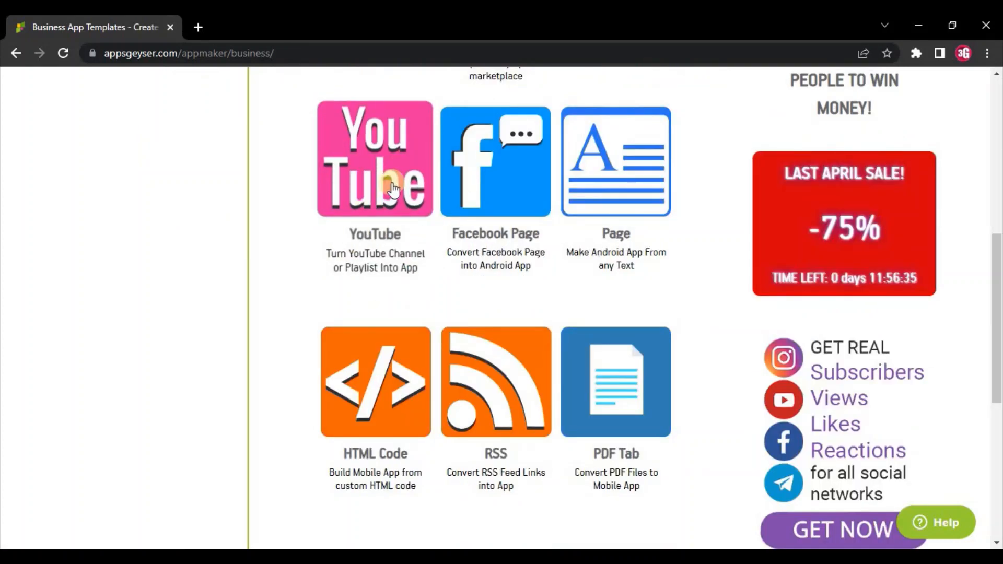
scroll(444, 321, down, 3)
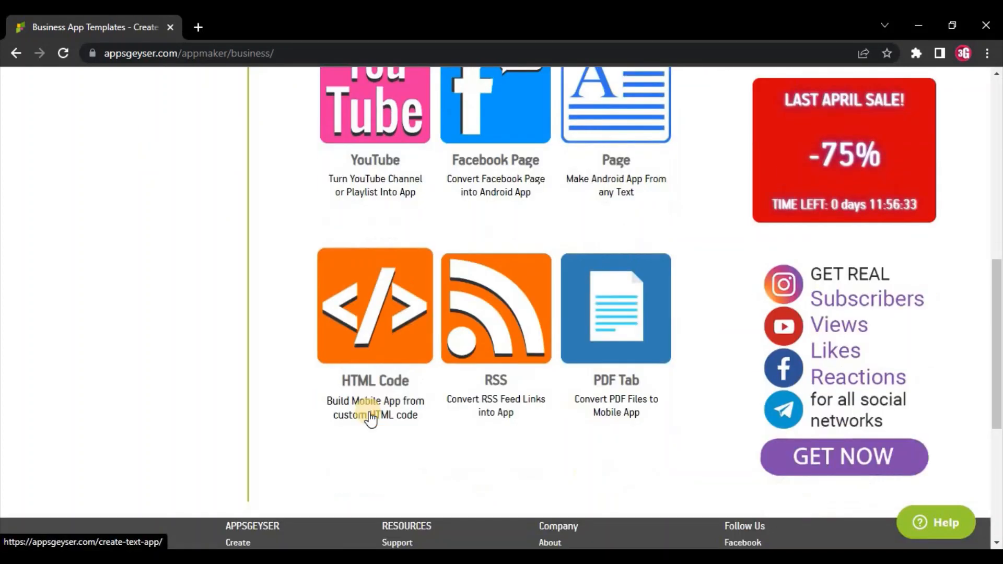
scroll(623, 287, up, 10)
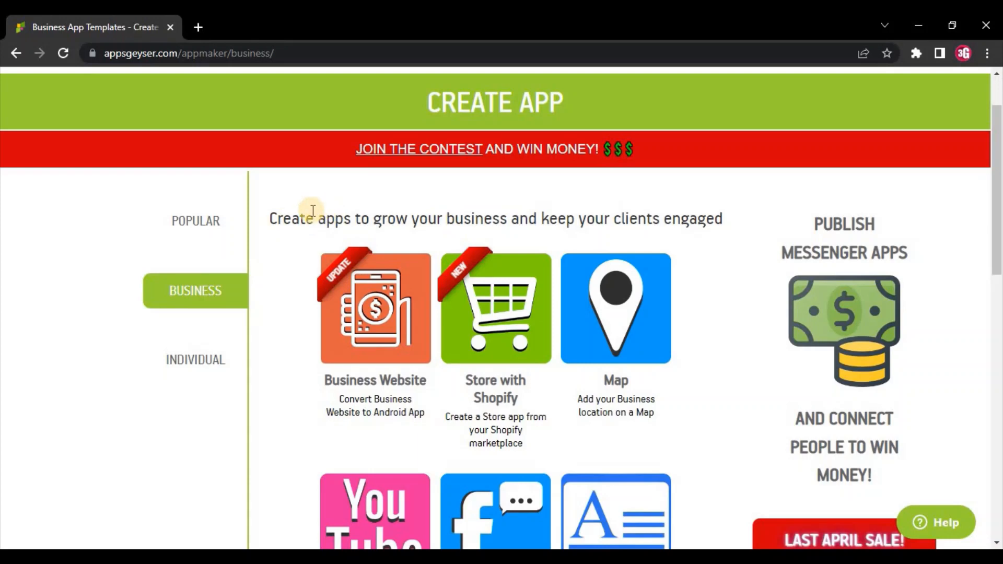
scroll(286, 236, down, 4)
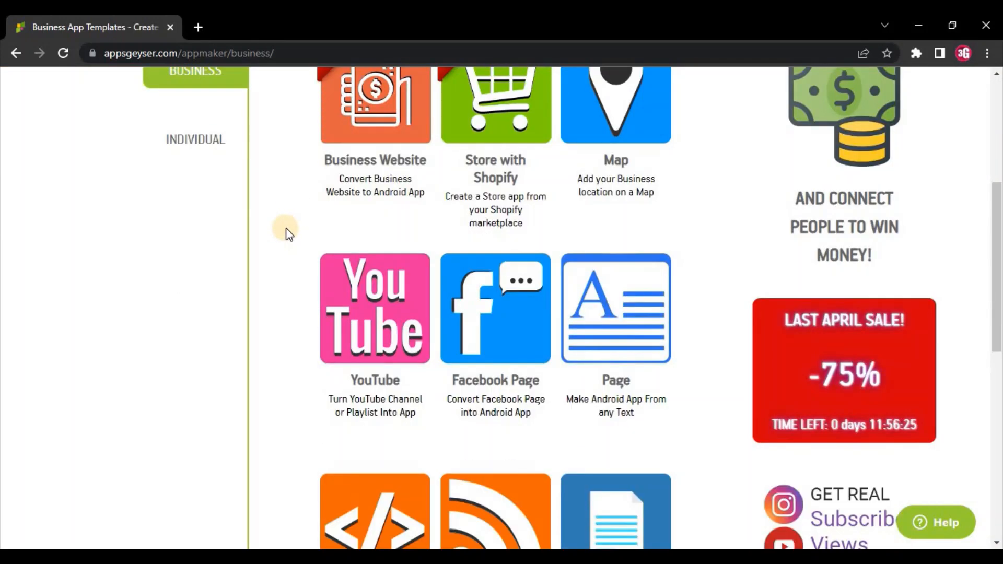
scroll(288, 231, up, 3)
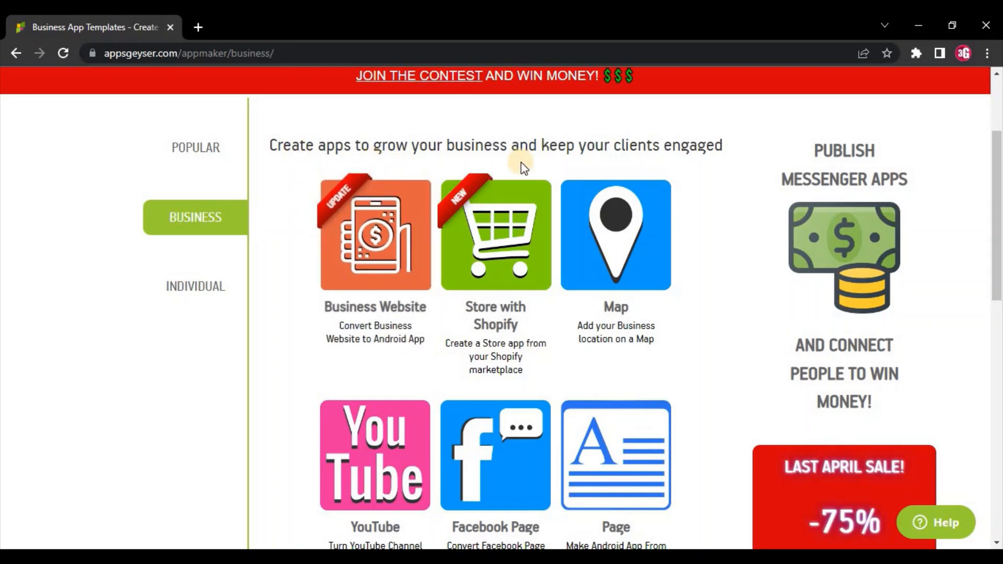
scroll(656, 130, down, 2)
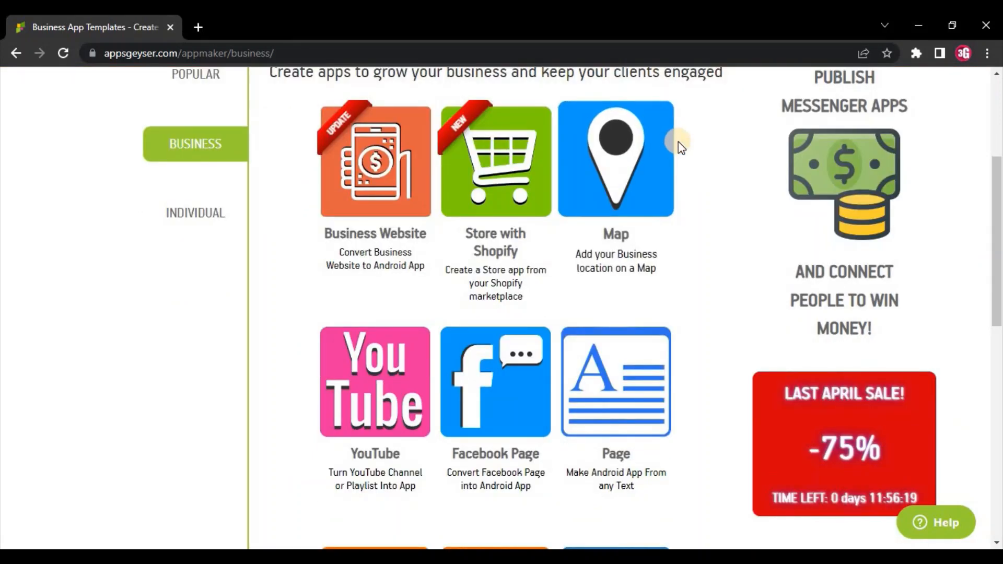
scroll(678, 142, up, 2)
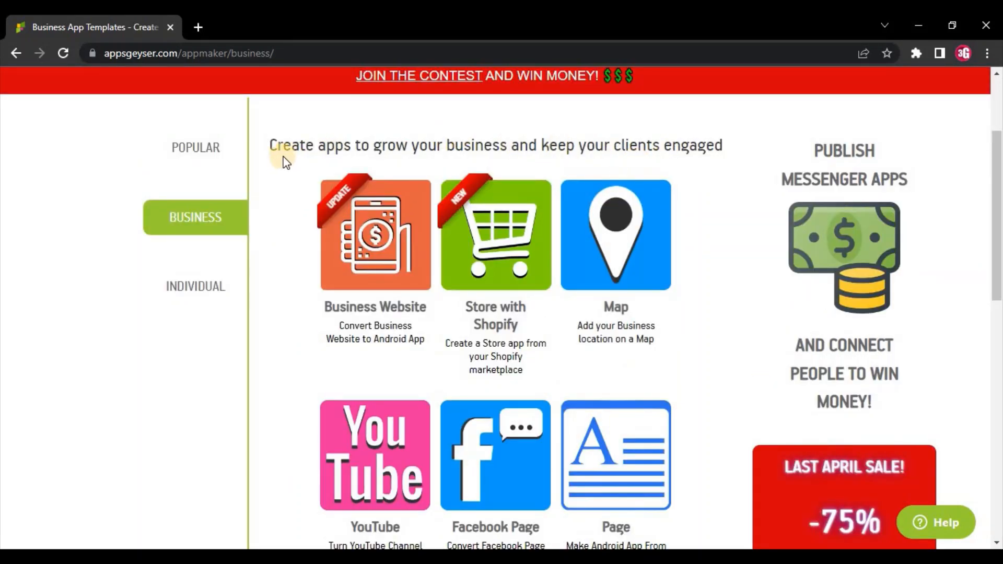
Show the Individual app templates and skim the first rows, from VPN Premium down to Tap the Cookie
click(183, 286)
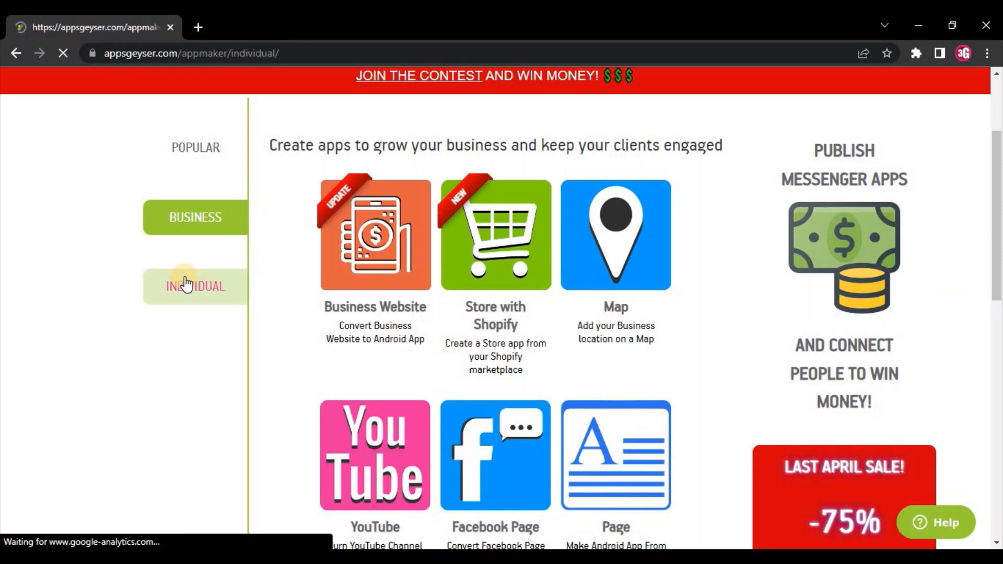
scroll(287, 255, down, 5)
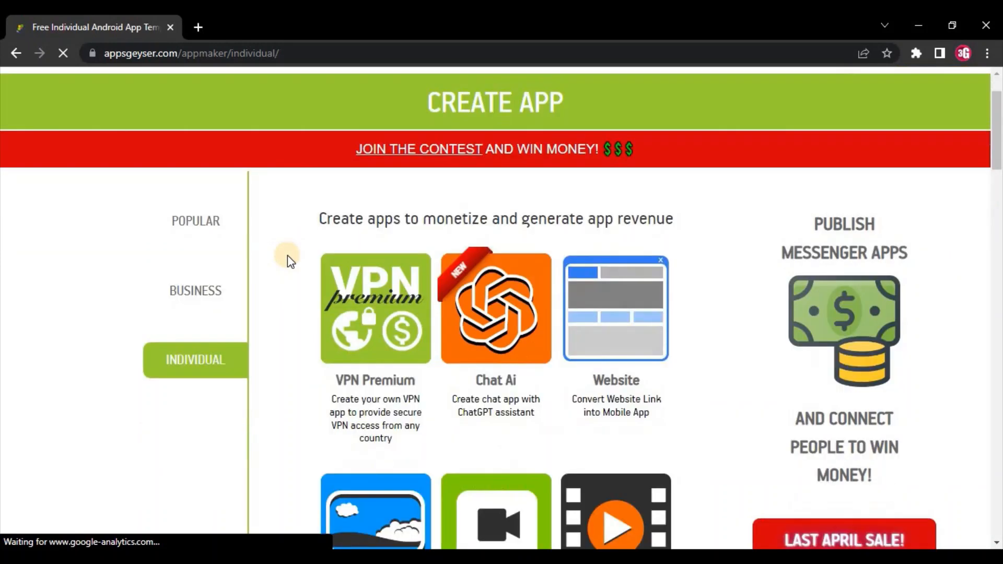
scroll(282, 257, down, 5)
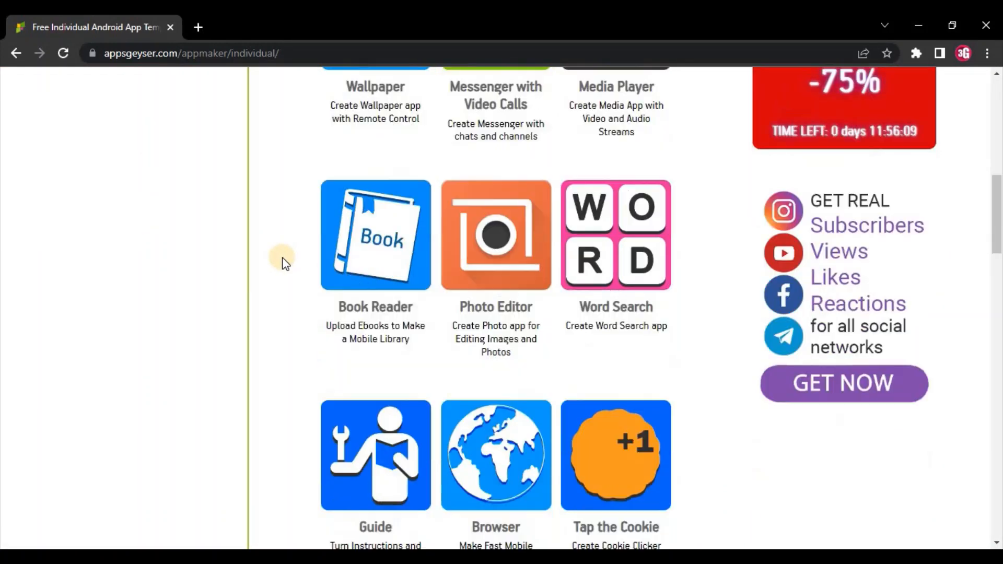
scroll(284, 258, down, 3)
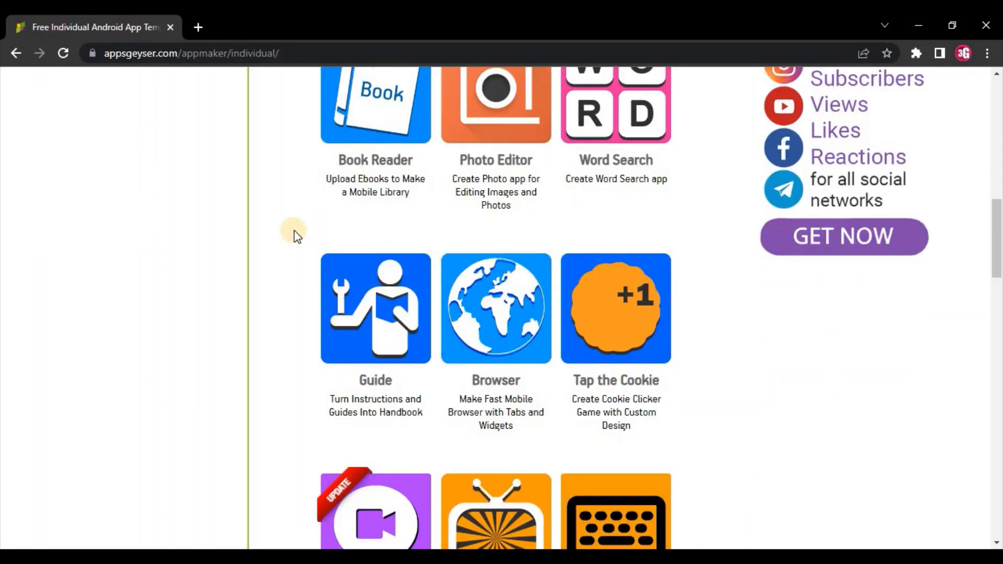
scroll(294, 237, up, 11)
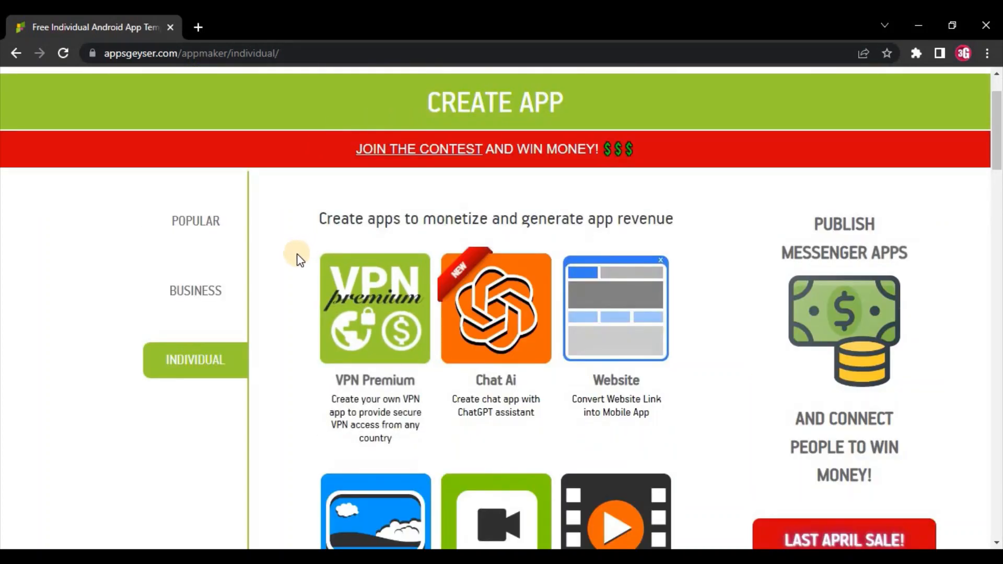
Examine the Individual templates one by one, from VPN Premium, Chat Ai and Website down to Guide, Browser and Tap the Cookie
scroll(295, 271, down, 3)
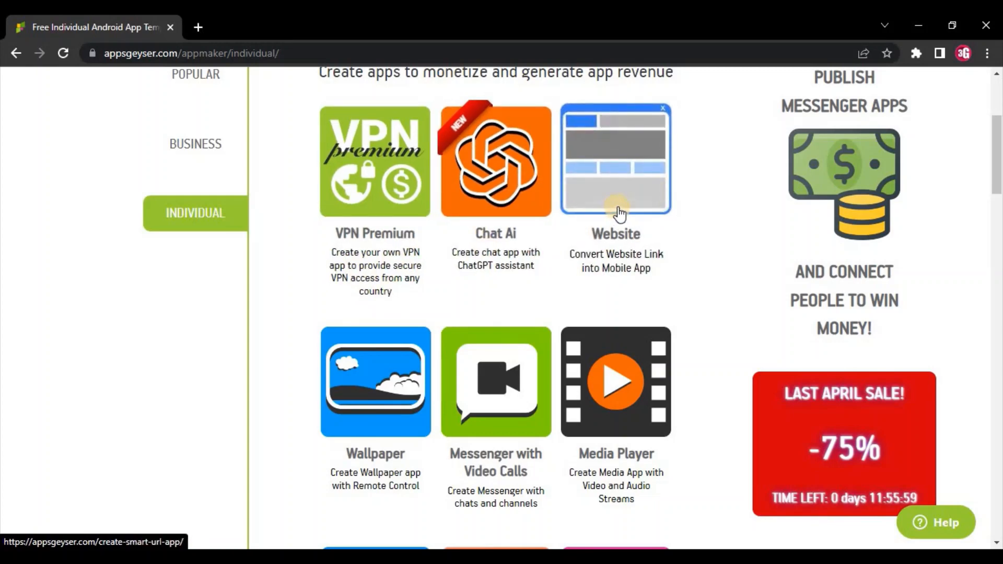
scroll(631, 139, down, 1)
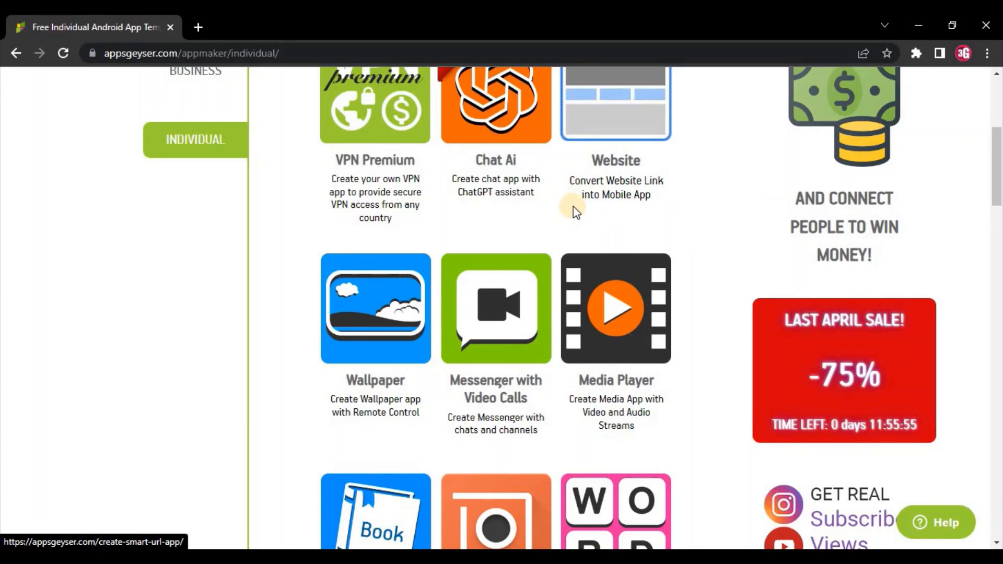
scroll(497, 175, down, 1)
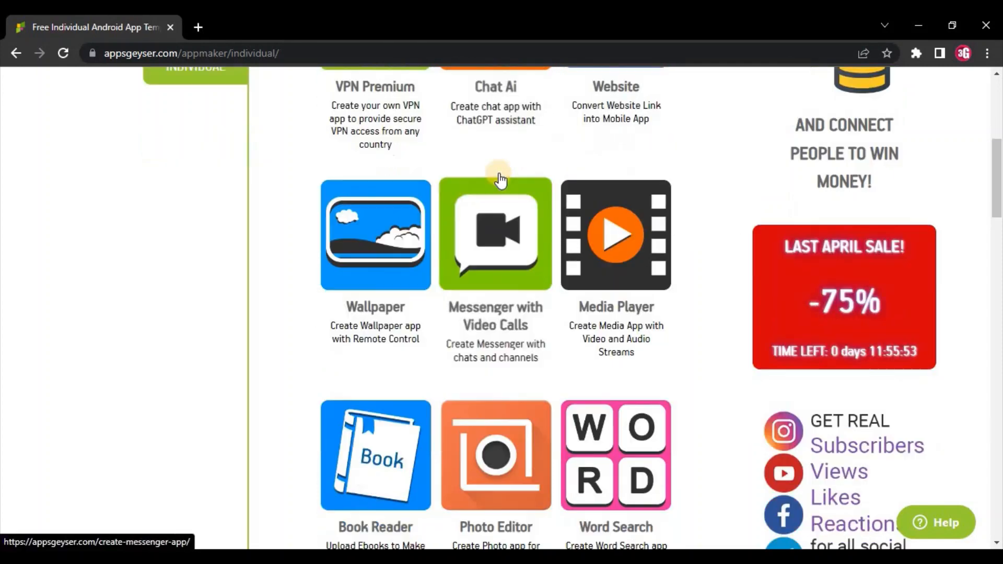
scroll(474, 236, down, 1)
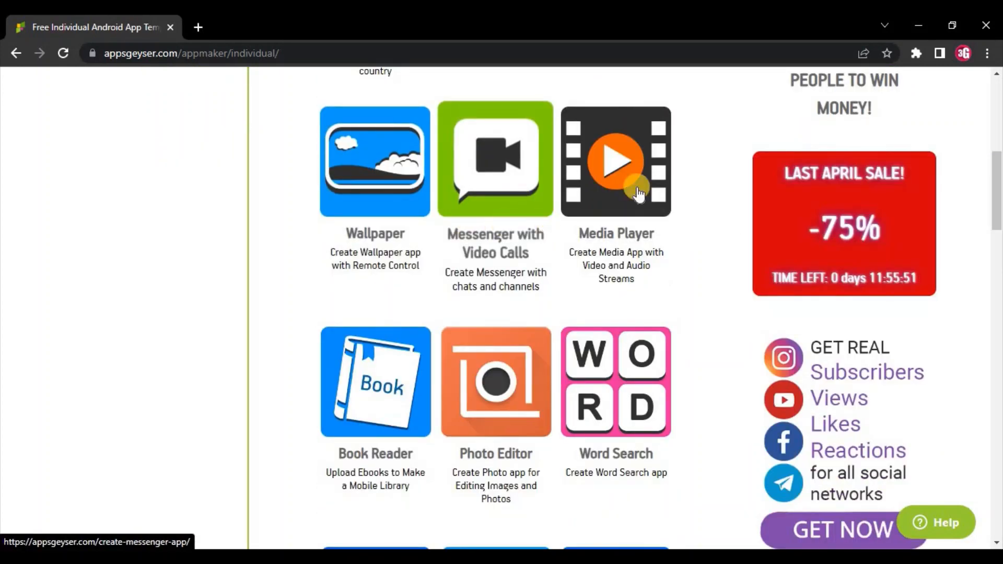
scroll(645, 186, down, 1)
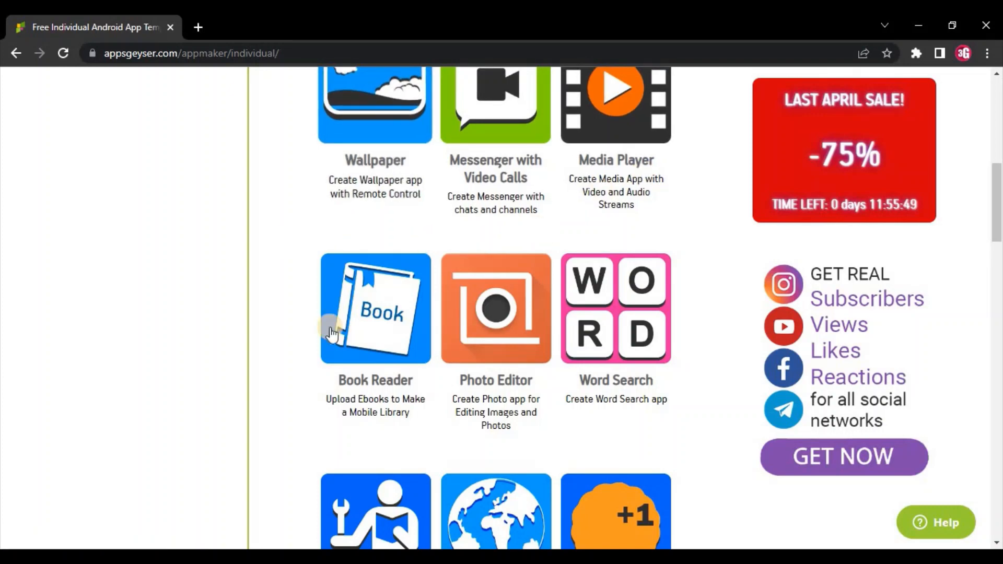
scroll(486, 320, down, 1)
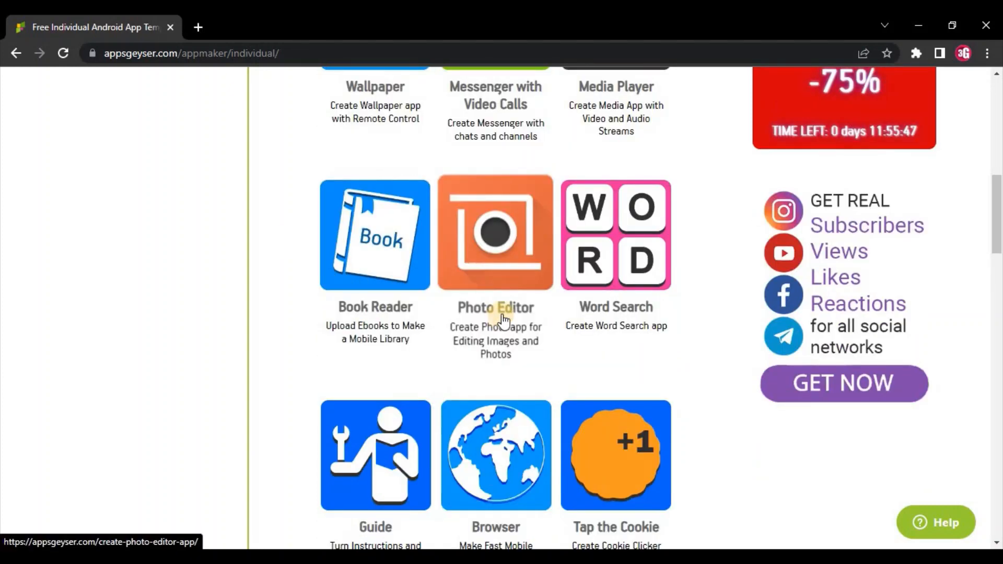
scroll(627, 264, down, 1)
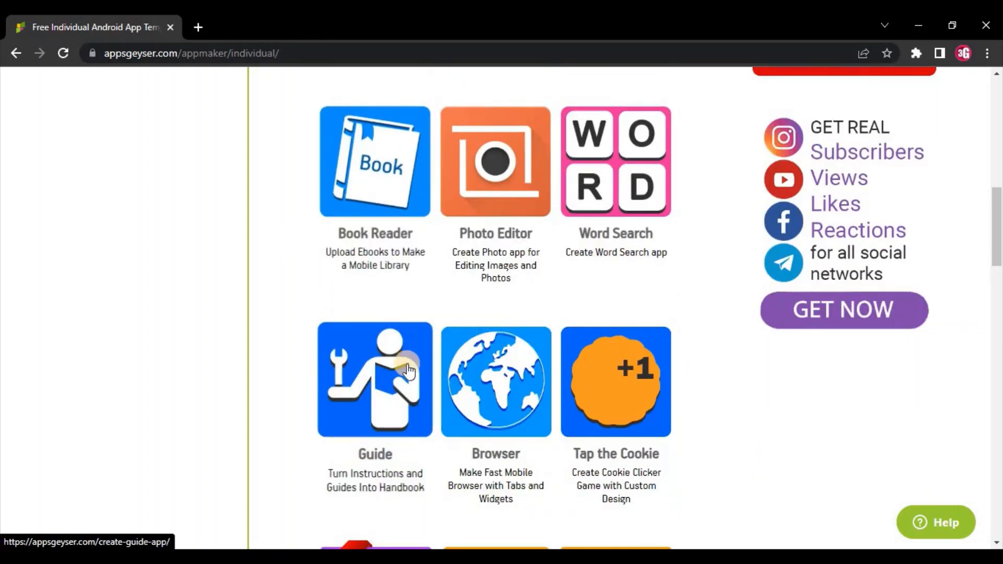
scroll(449, 355, down, 1)
scroll(618, 320, down, 2)
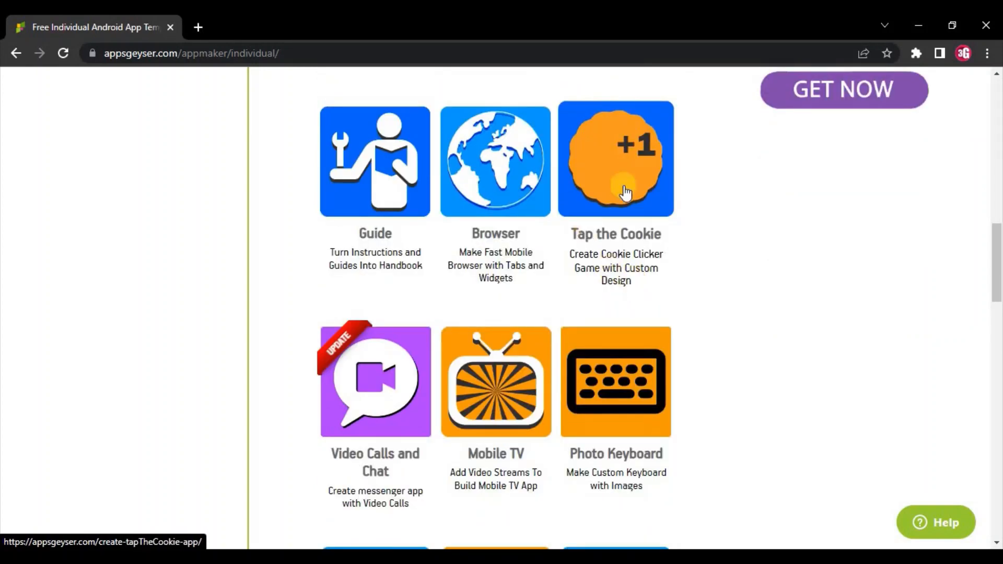
Examine the remaining Individual templates, from Video Calls and Chat, Mobile TV and Photo Keyboard down to Magic Ball, Spin the Bottle and 15 Game
scroll(615, 165, down, 2)
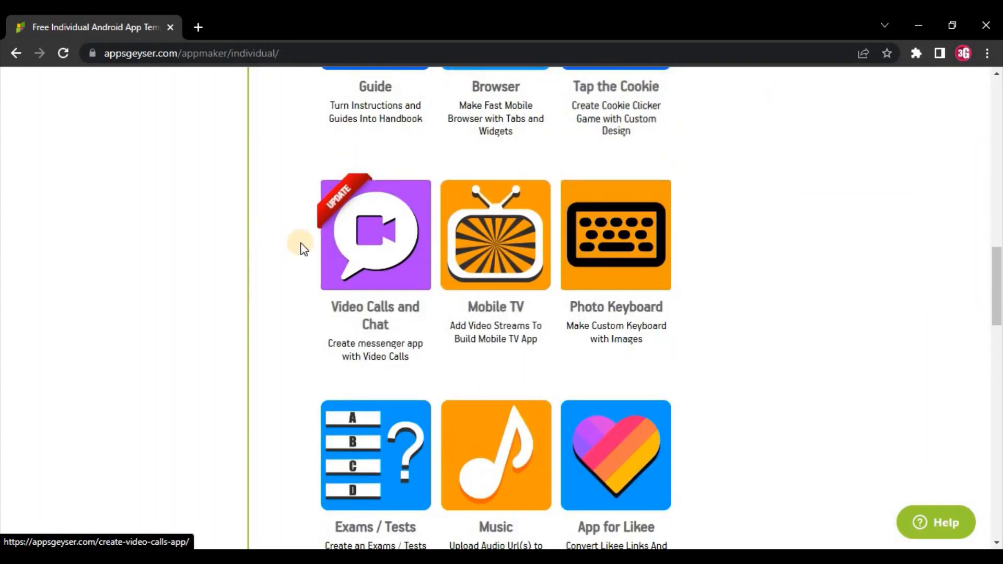
click(364, 242)
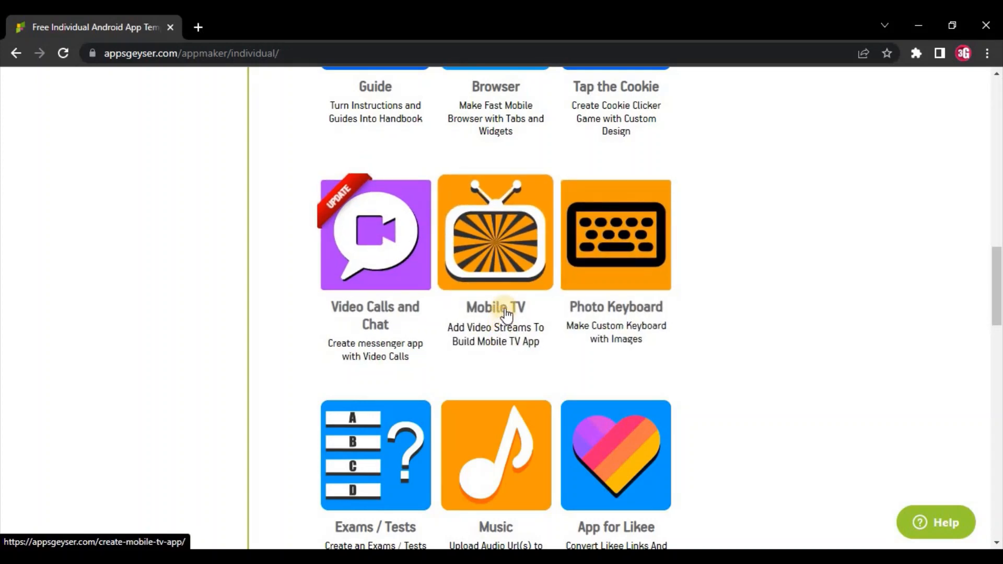
scroll(619, 282, down, 1)
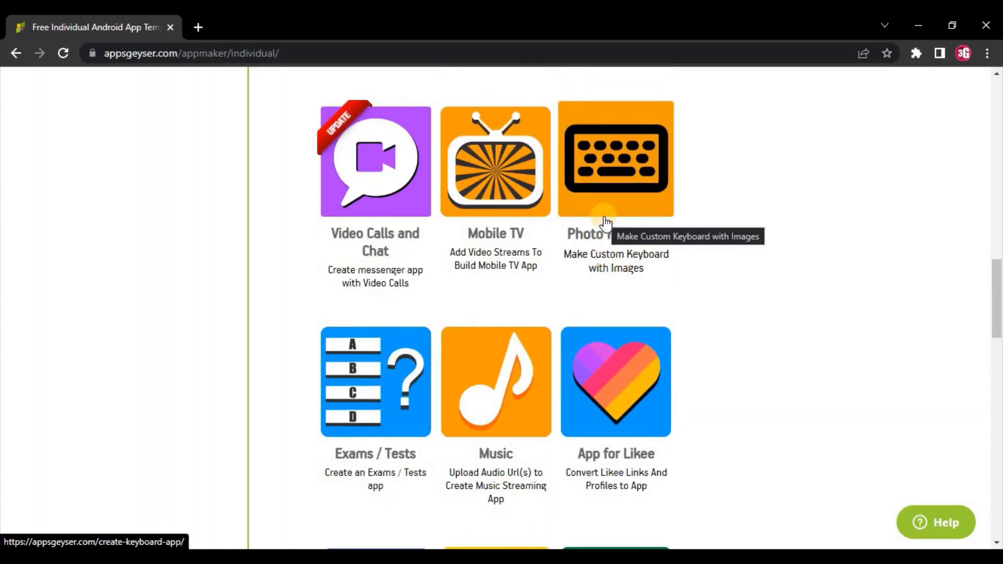
scroll(463, 296, down, 1)
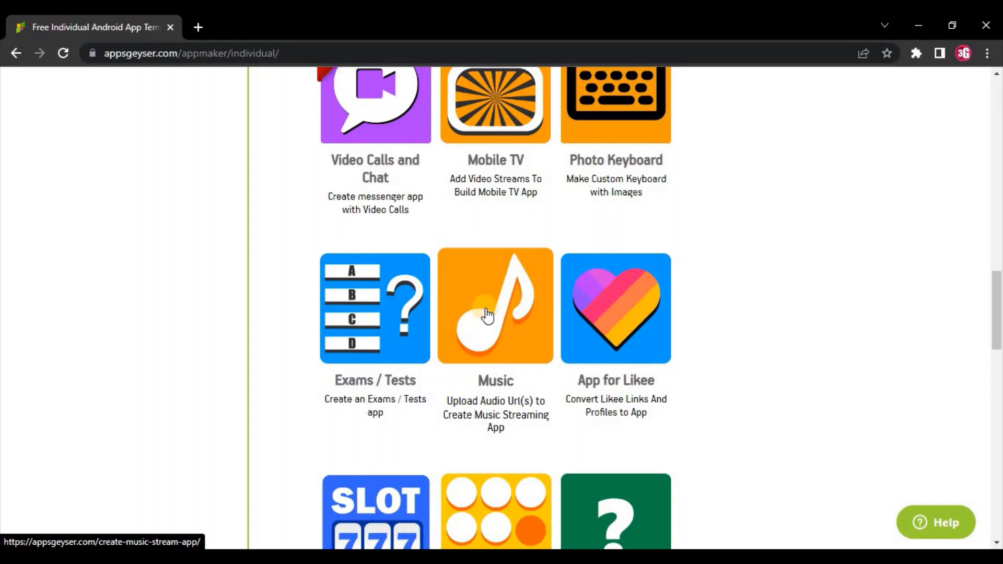
scroll(594, 299, down, 7)
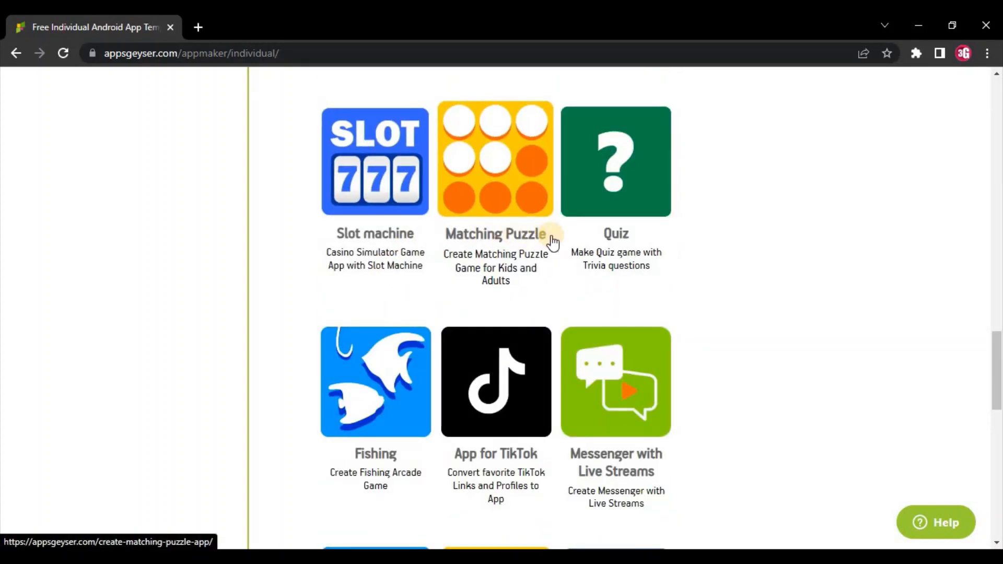
scroll(478, 286, down, 3)
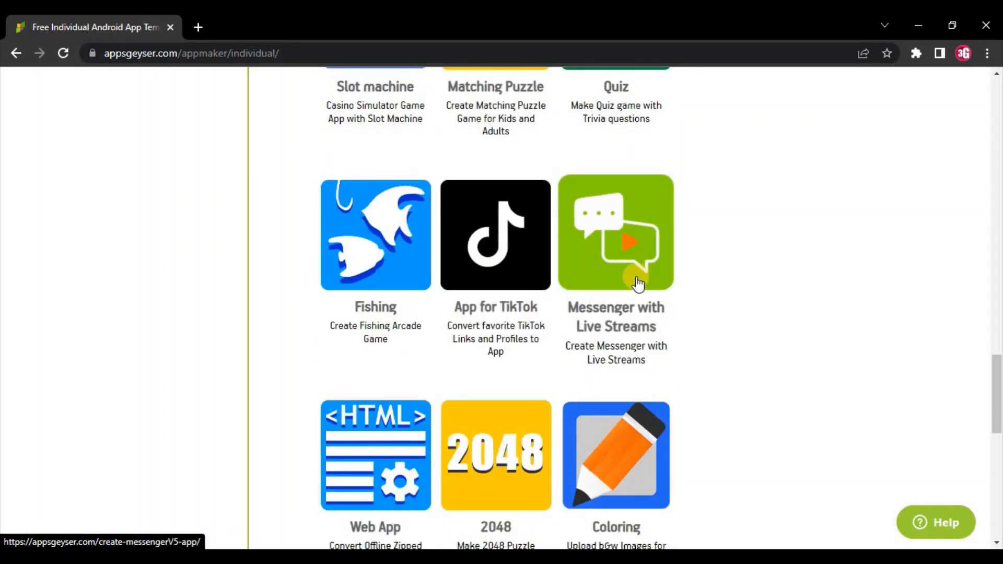
scroll(635, 284, down, 1)
scroll(549, 298, down, 2)
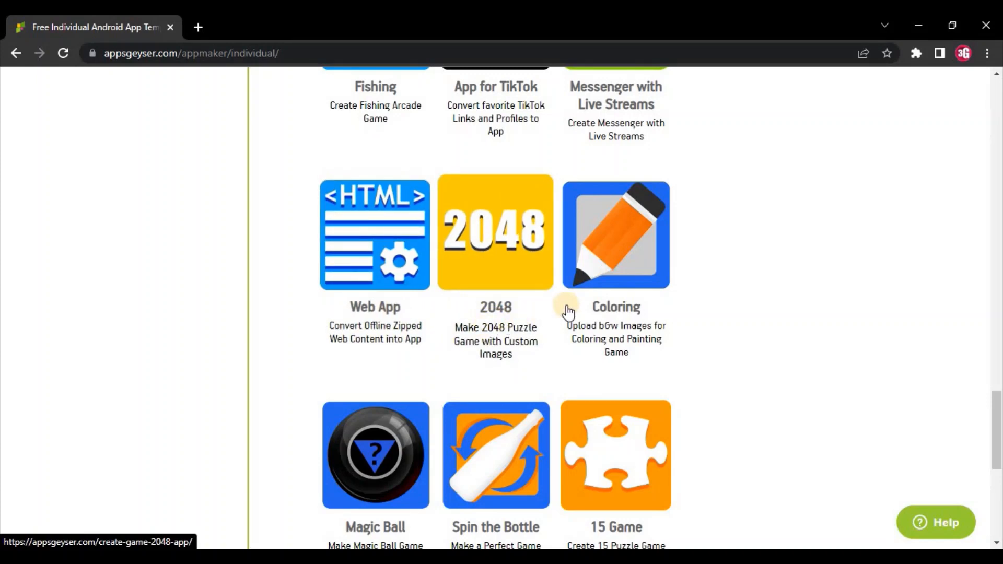
scroll(567, 308, down, 1)
scroll(447, 501, down, 2)
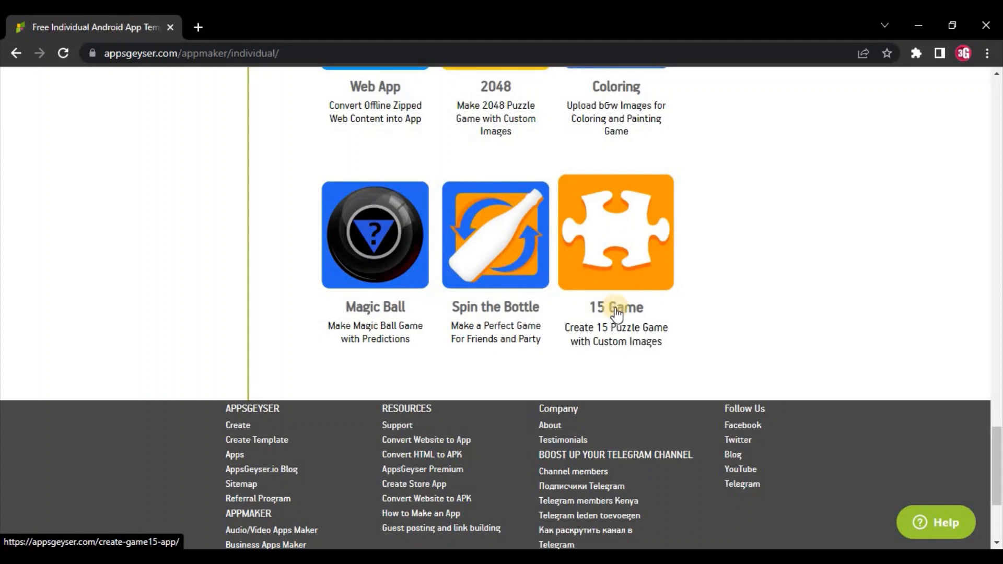
Go back up through the Individual templates and open the Browser template to create a browser app
scroll(616, 308, up, 2)
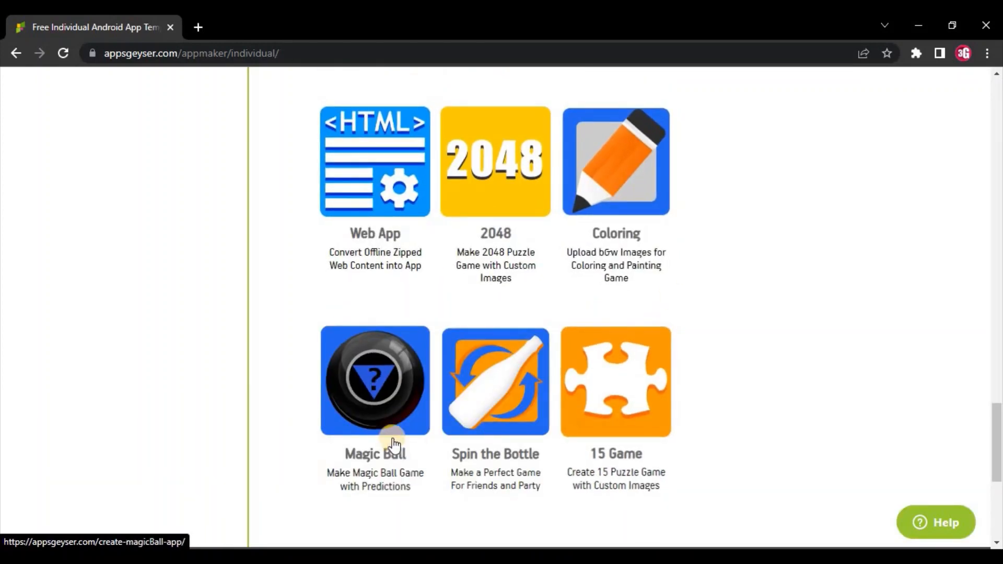
scroll(684, 232, up, 2)
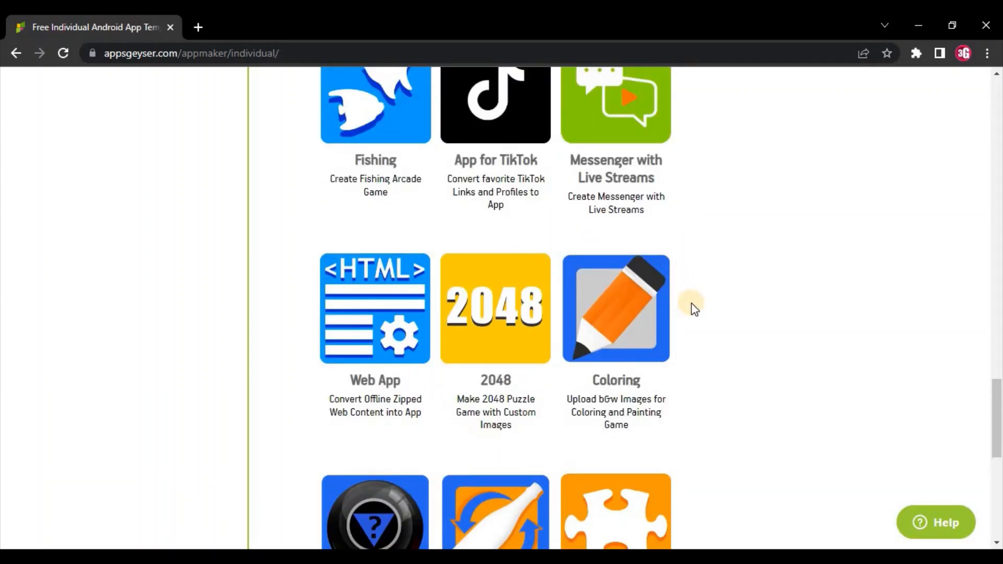
scroll(693, 307, up, 14)
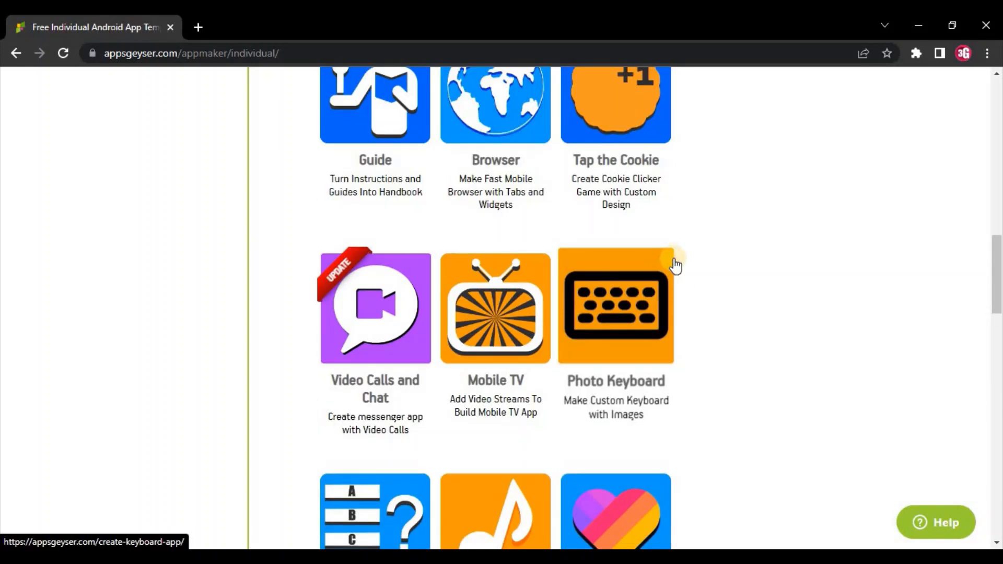
scroll(703, 237, up, 3)
scroll(702, 237, down, 1)
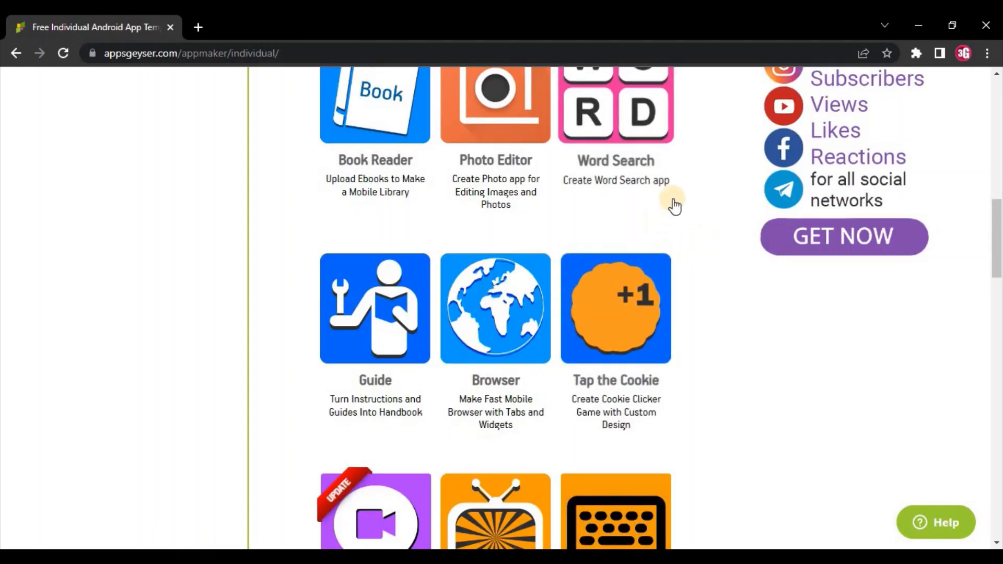
scroll(679, 199, down, 1)
scroll(680, 198, up, 1)
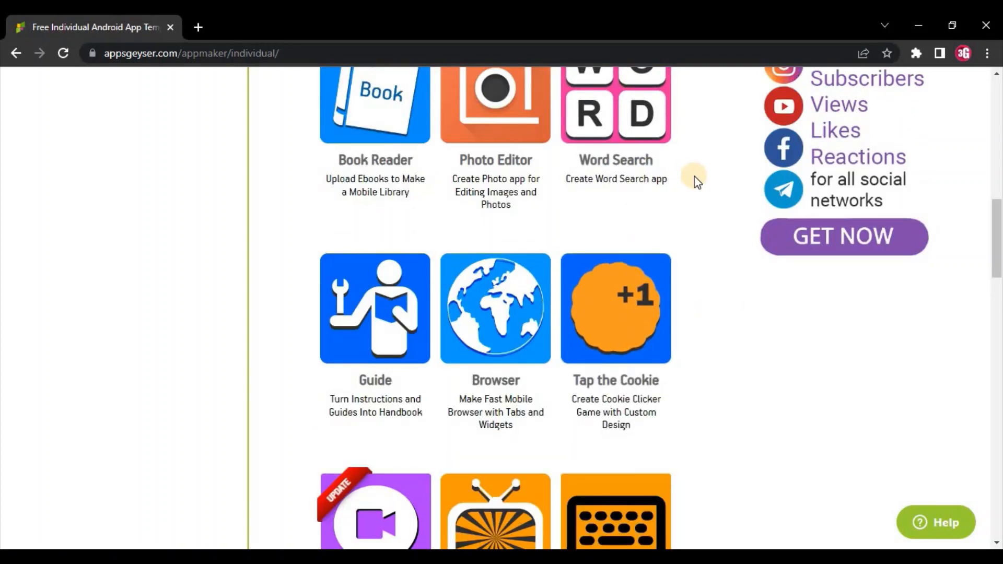
click(483, 315)
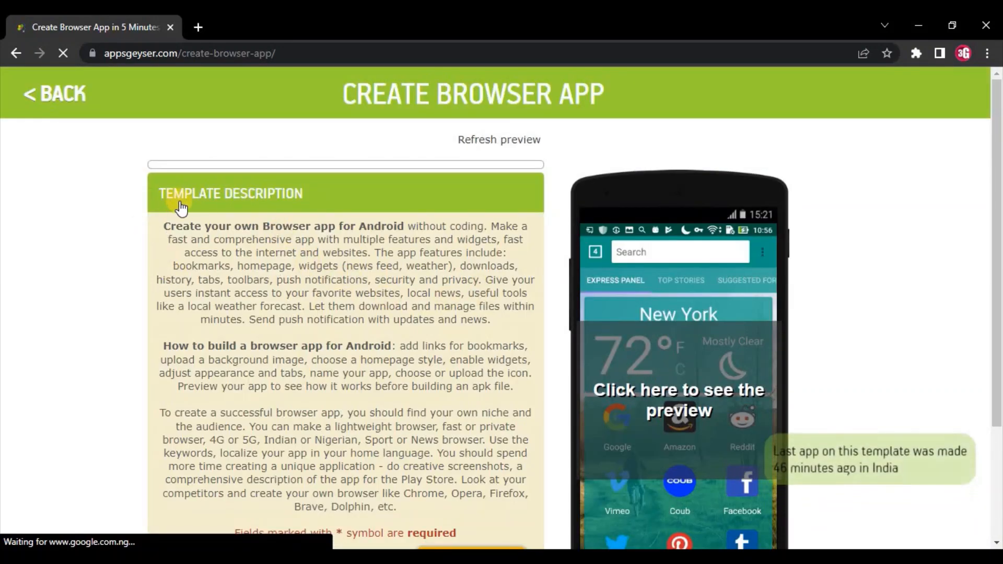
Read the Browser template description and proceed to Step 1, Add Bookmarks
scroll(369, 232, down, 3)
scroll(368, 233, up, 3)
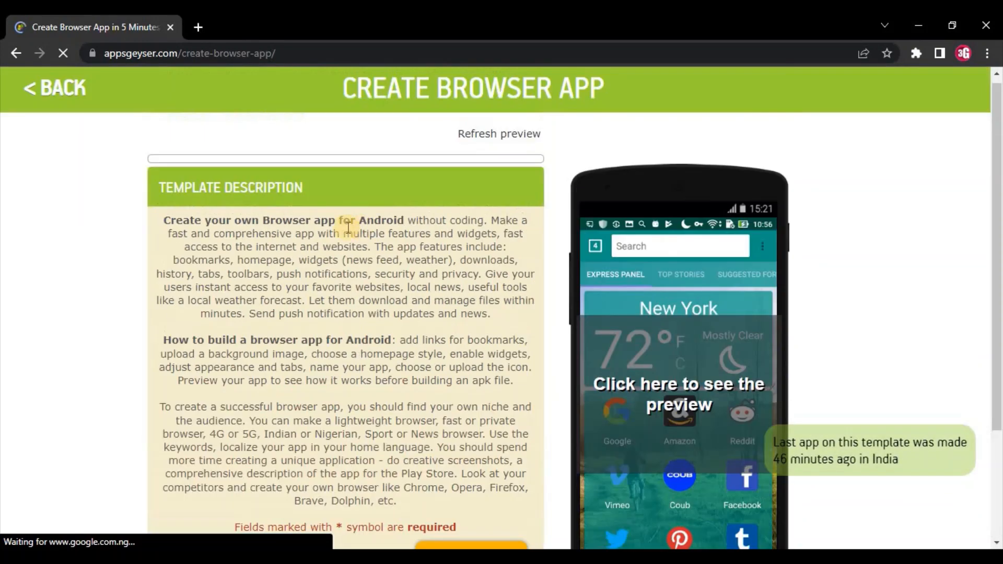
scroll(356, 233, down, 3)
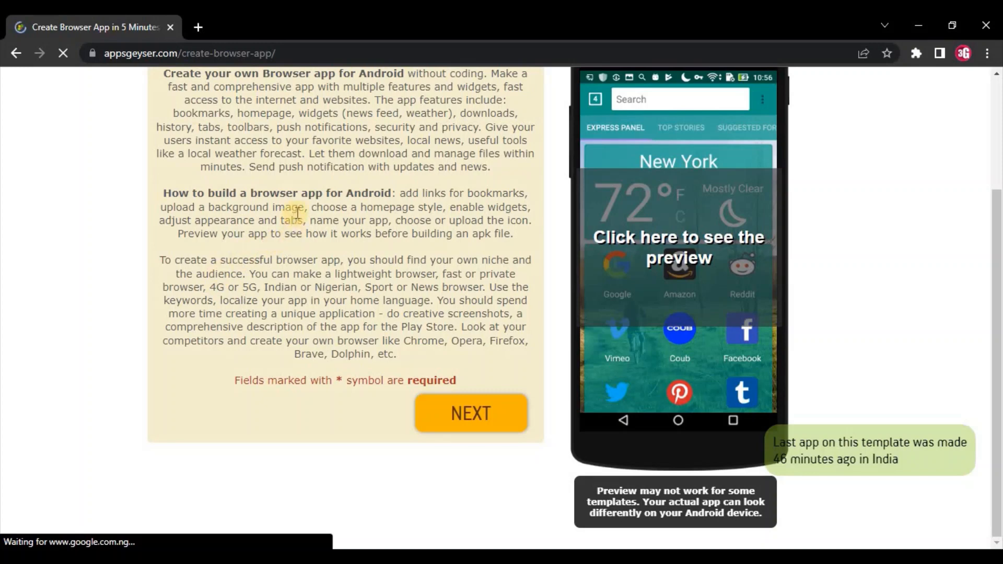
scroll(360, 250, up, 3)
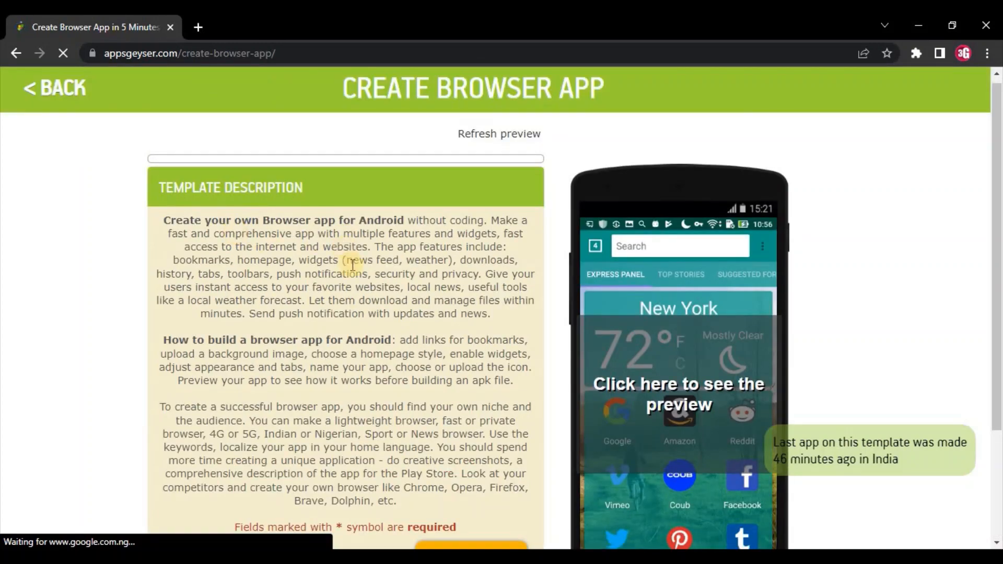
scroll(353, 265, down, 3)
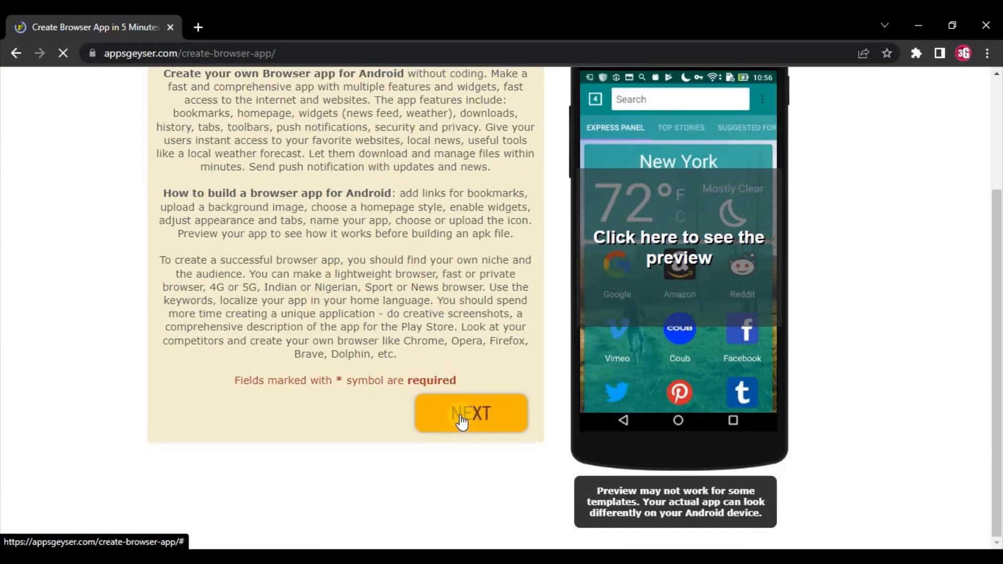
click(461, 418)
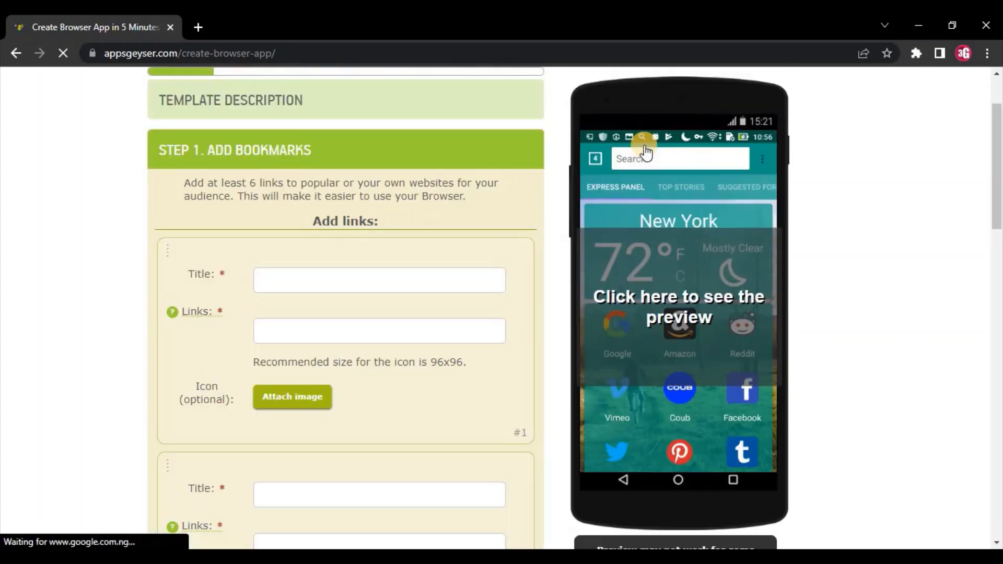
click(651, 252)
scroll(209, 167, up, 1)
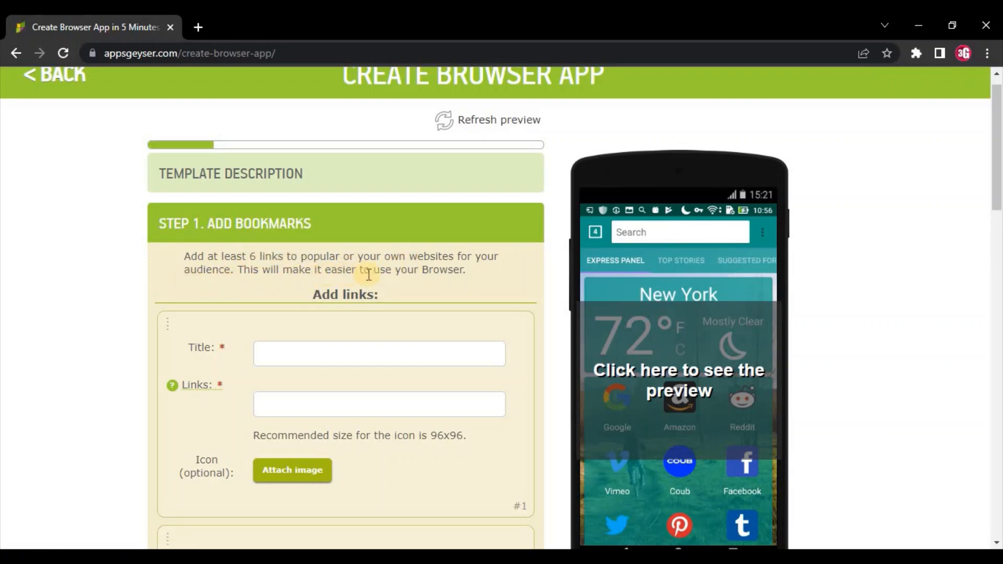
scroll(211, 260, down, 1)
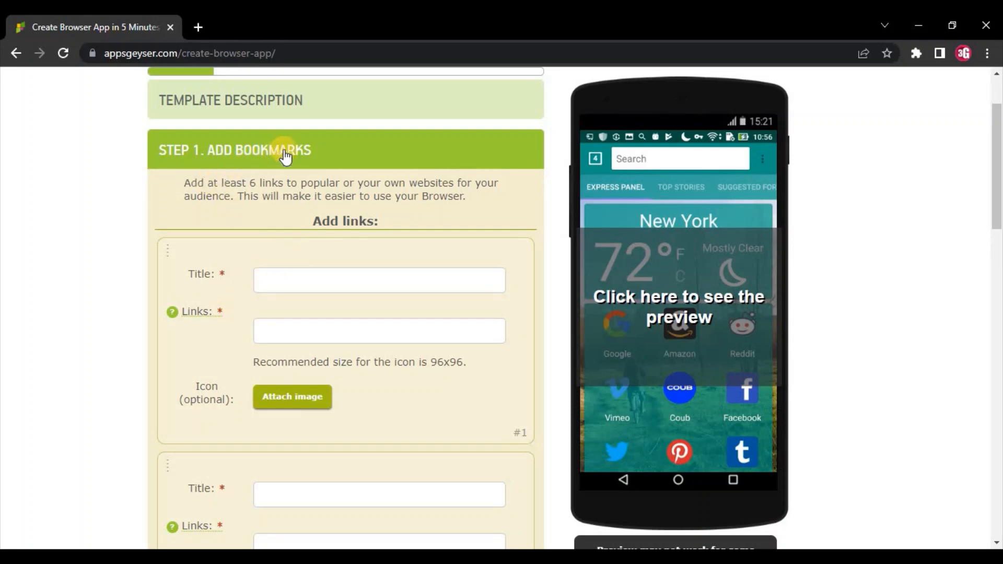
click(297, 282)
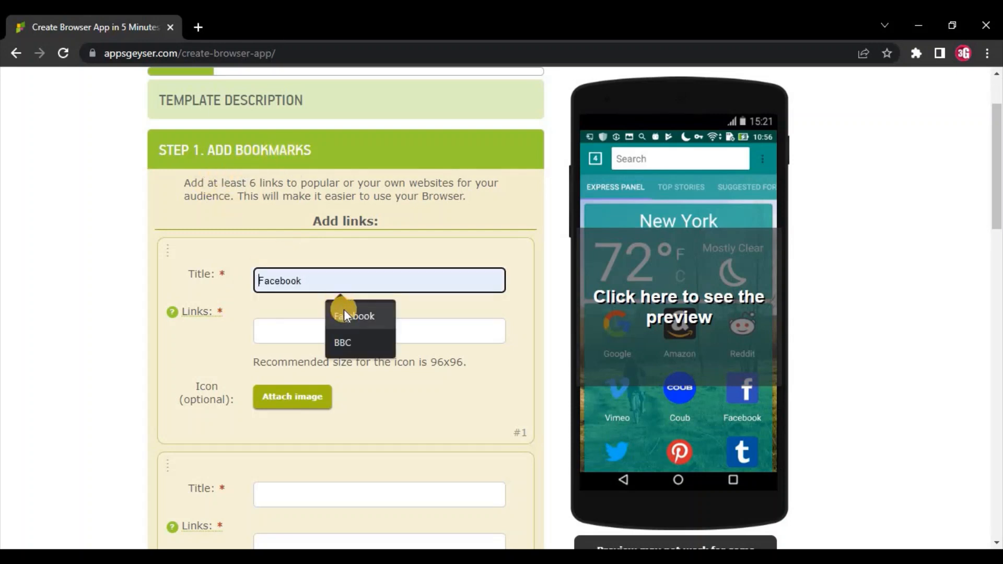
click(344, 314)
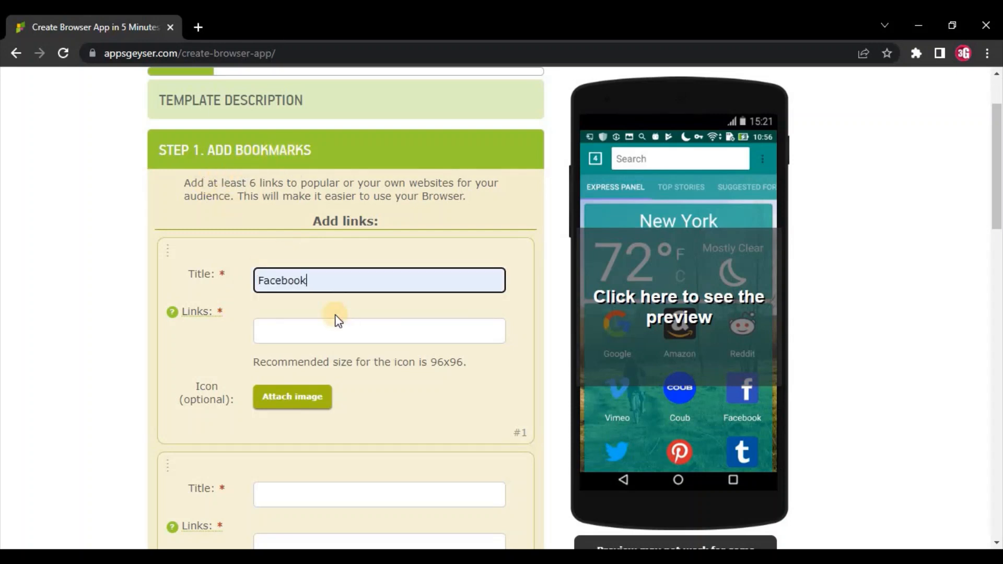
click(280, 332)
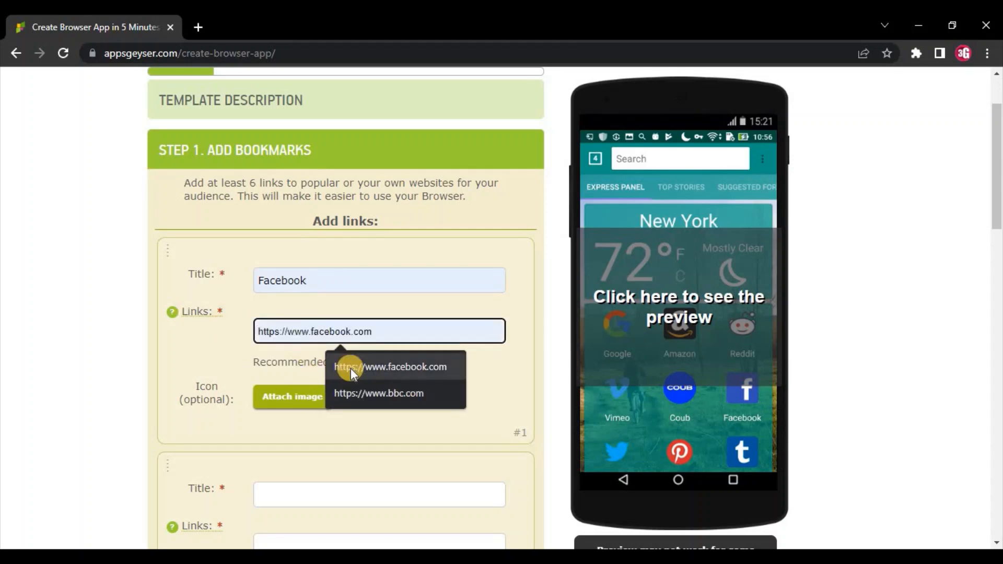
click(364, 366)
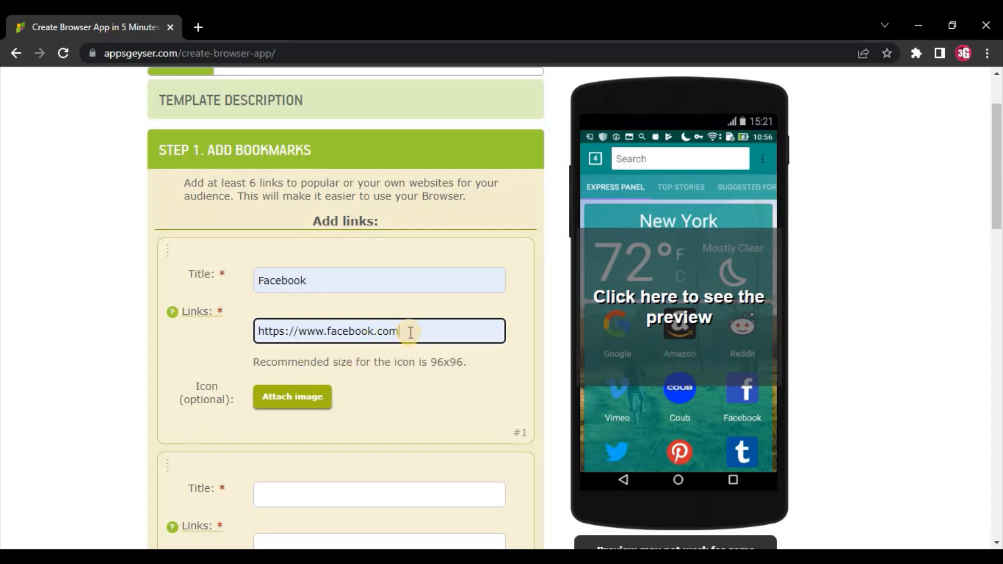
scroll(392, 325, down, 3)
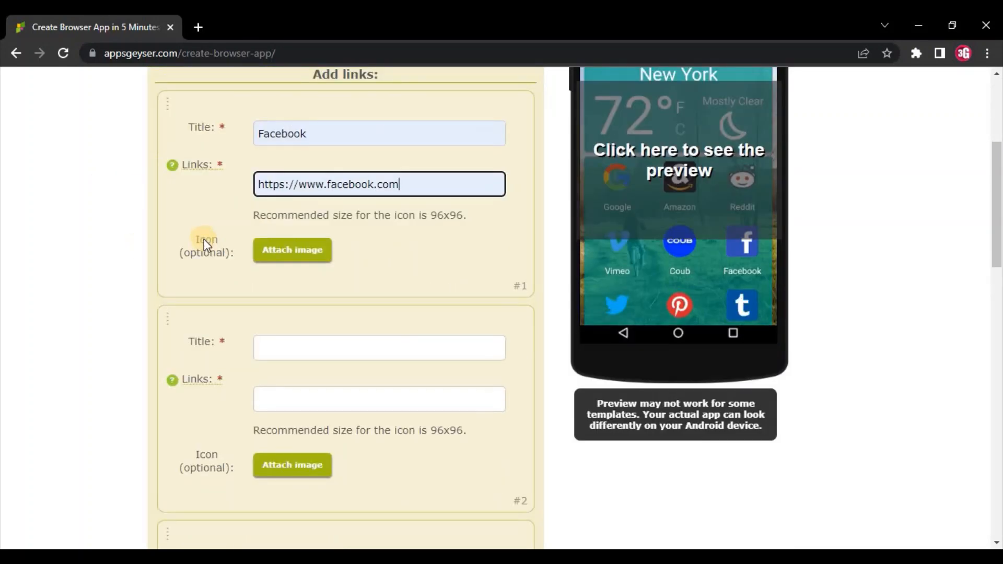
scroll(209, 241, up, 2)
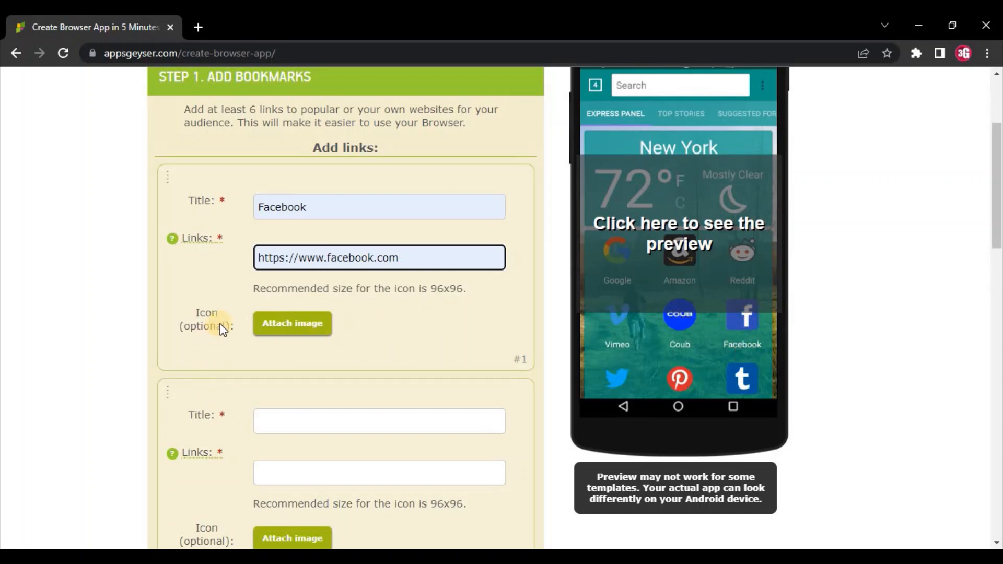
scroll(222, 329, down, 2)
click(308, 351)
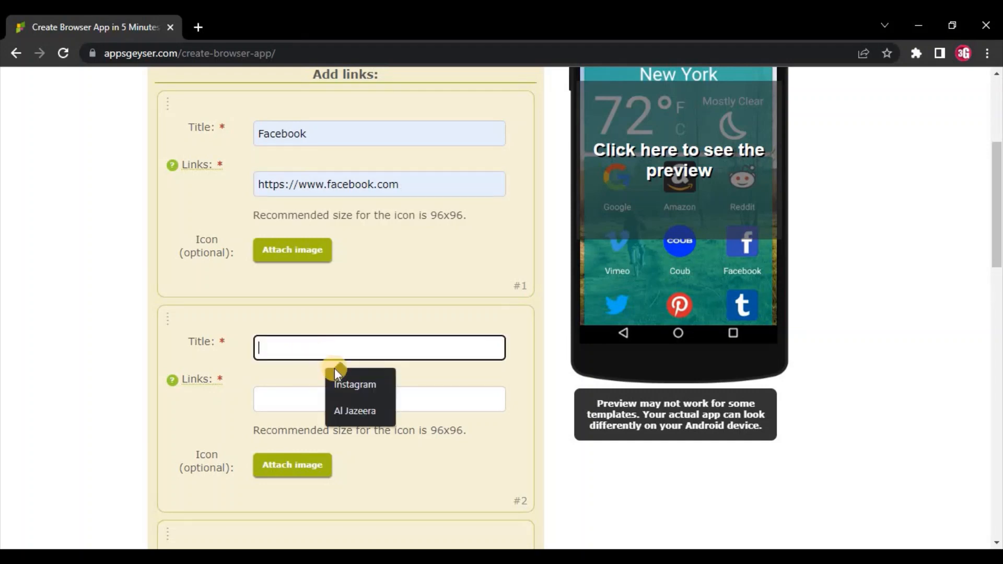
click(351, 382)
scroll(339, 337, down, 3)
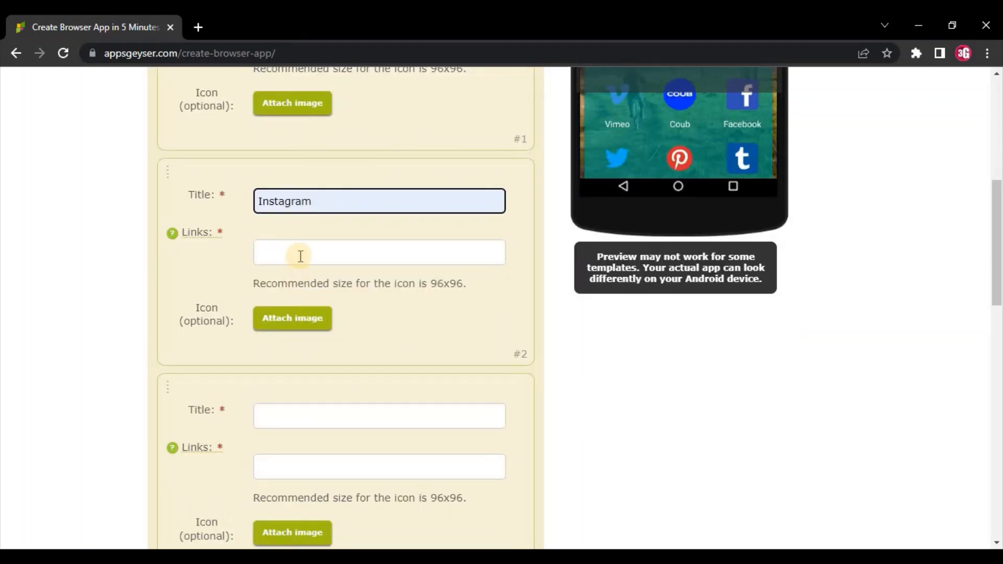
click(298, 253)
click(399, 289)
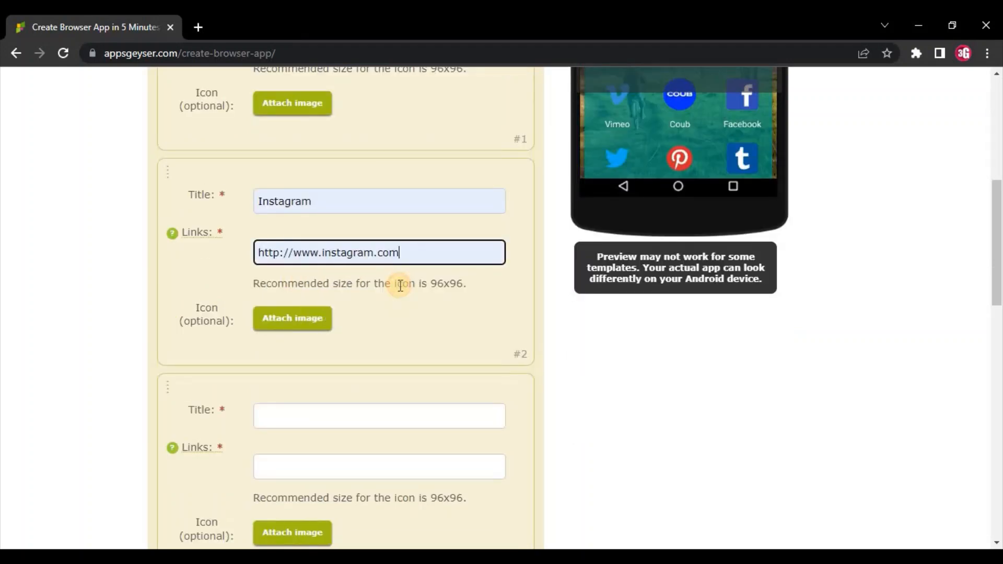
scroll(397, 277, down, 3)
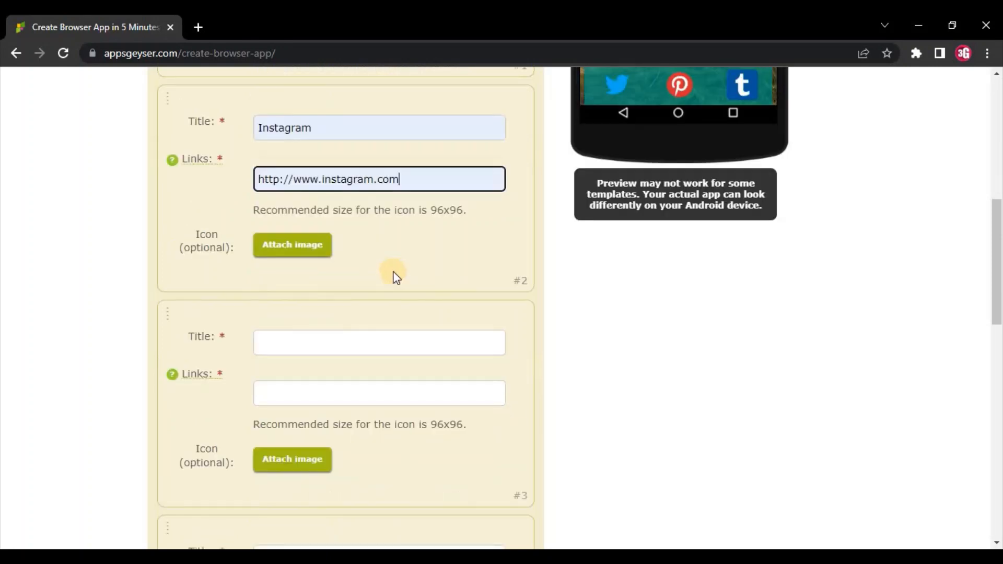
click(292, 261)
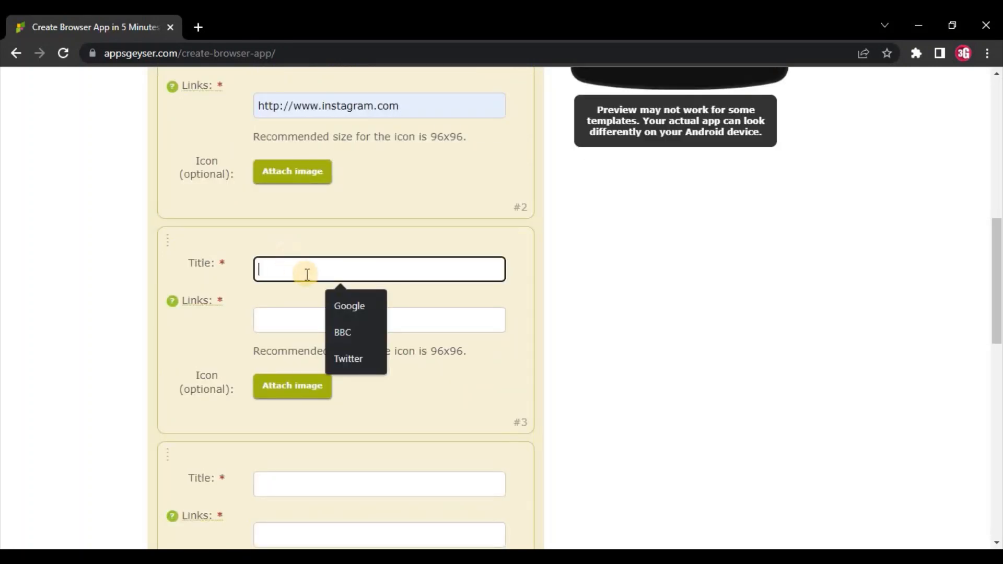
click(349, 306)
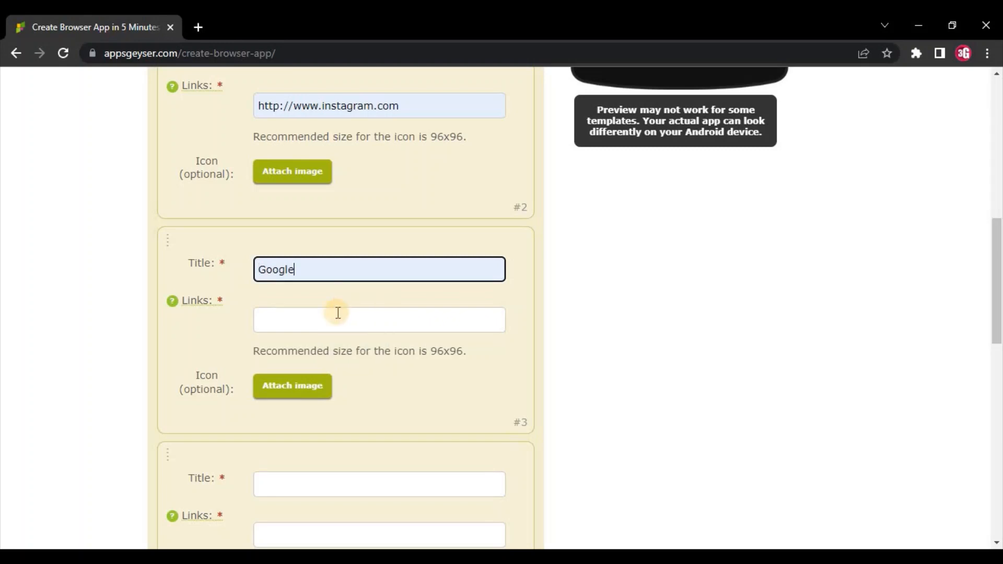
click(337, 315)
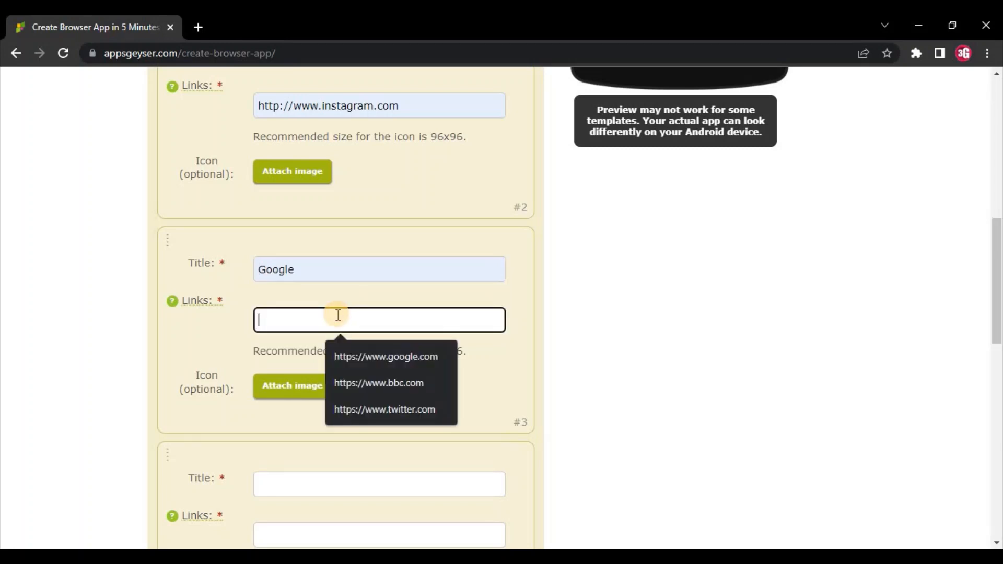
click(359, 356)
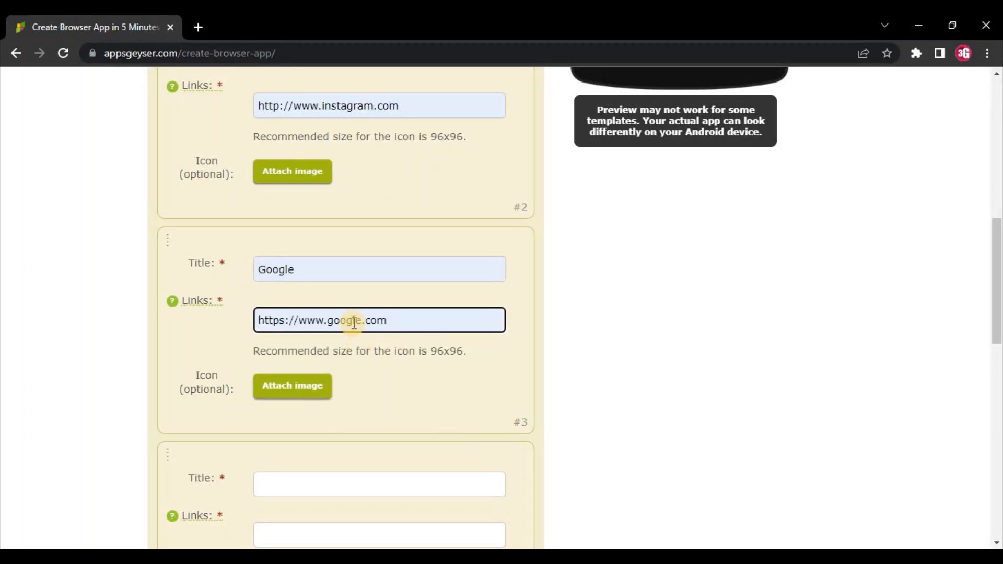
scroll(354, 322, down, 3)
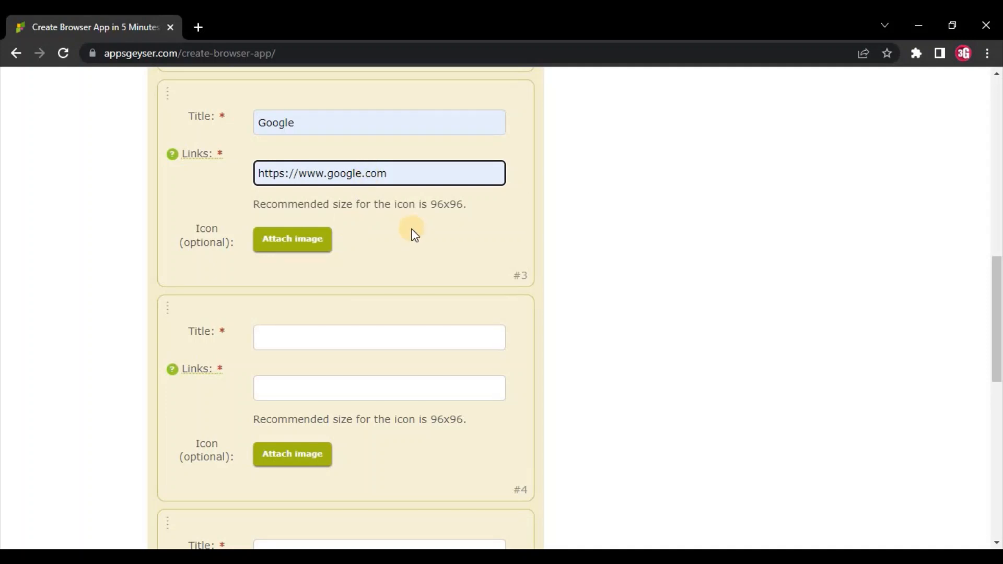
scroll(412, 231, up, 2)
scroll(421, 220, down, 4)
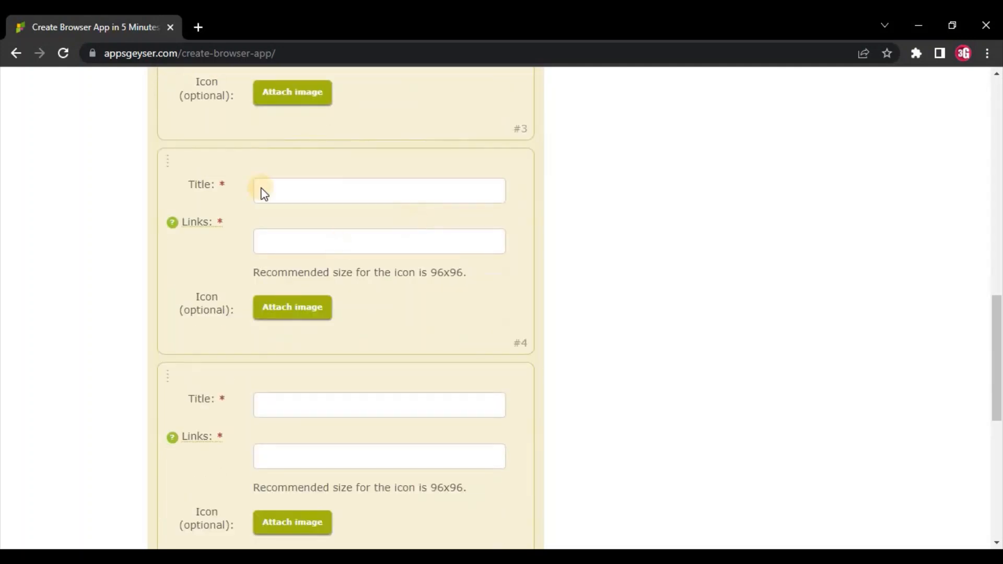
click(283, 191)
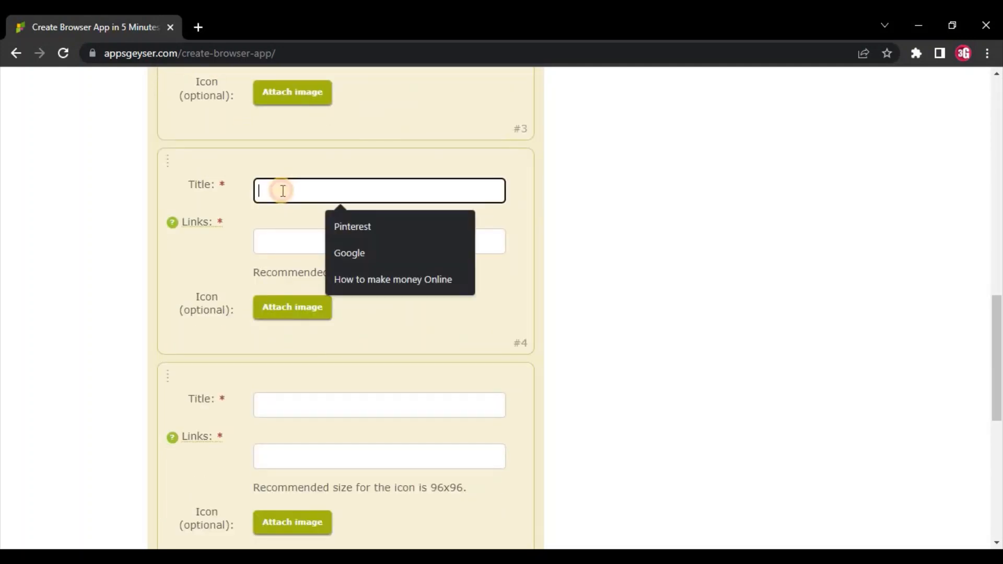
click(344, 225)
click(296, 242)
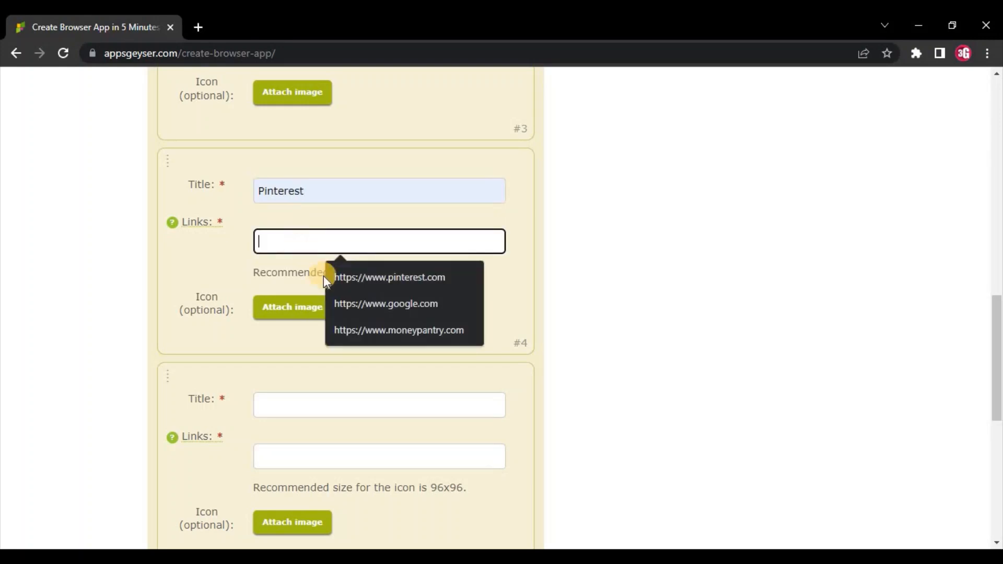
click(402, 276)
Give the fifth bookmark the title Amazon
scroll(400, 266, down, 3)
click(348, 261)
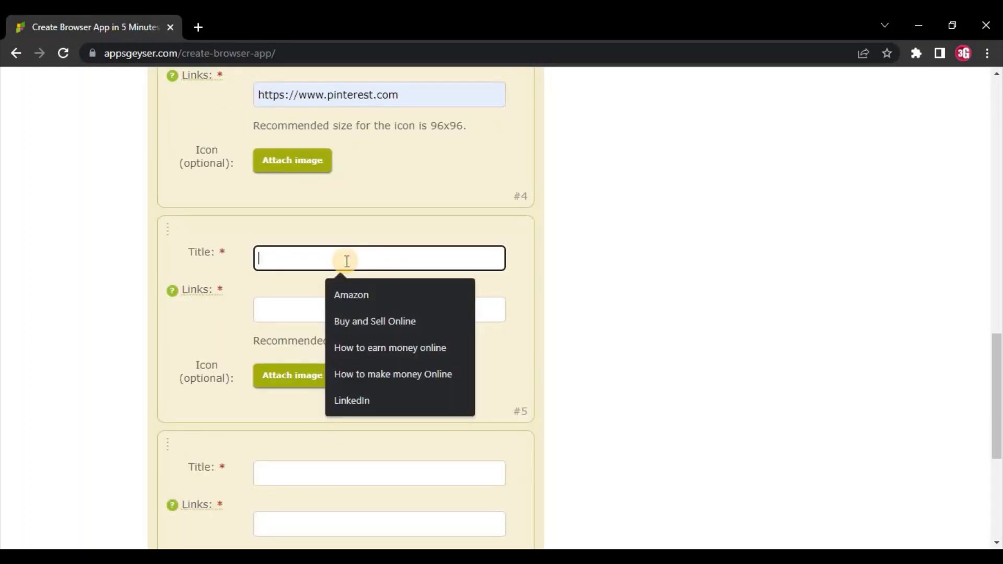
click(316, 306)
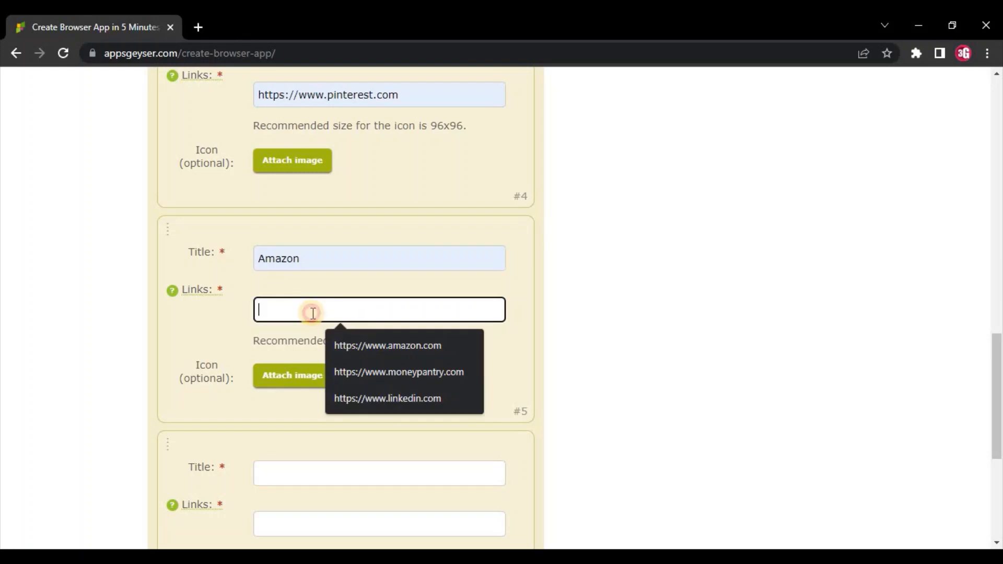
scroll(321, 270, up, 1)
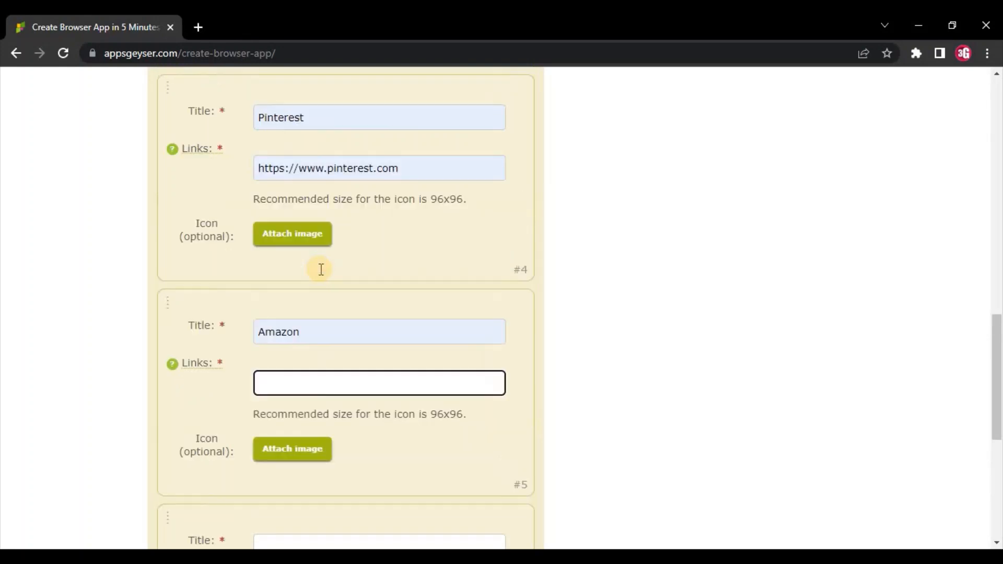
click(321, 111)
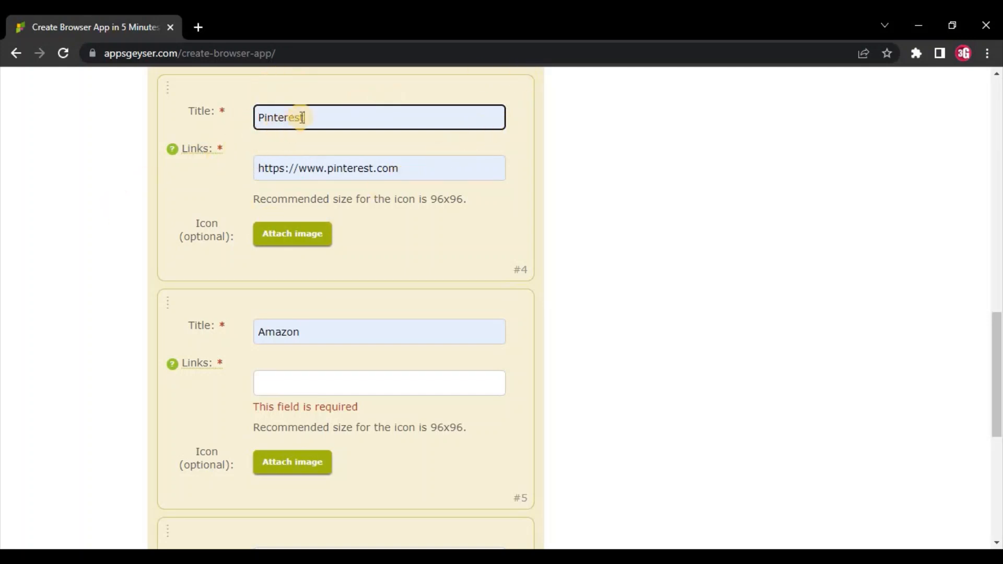
click(328, 160)
click(324, 120)
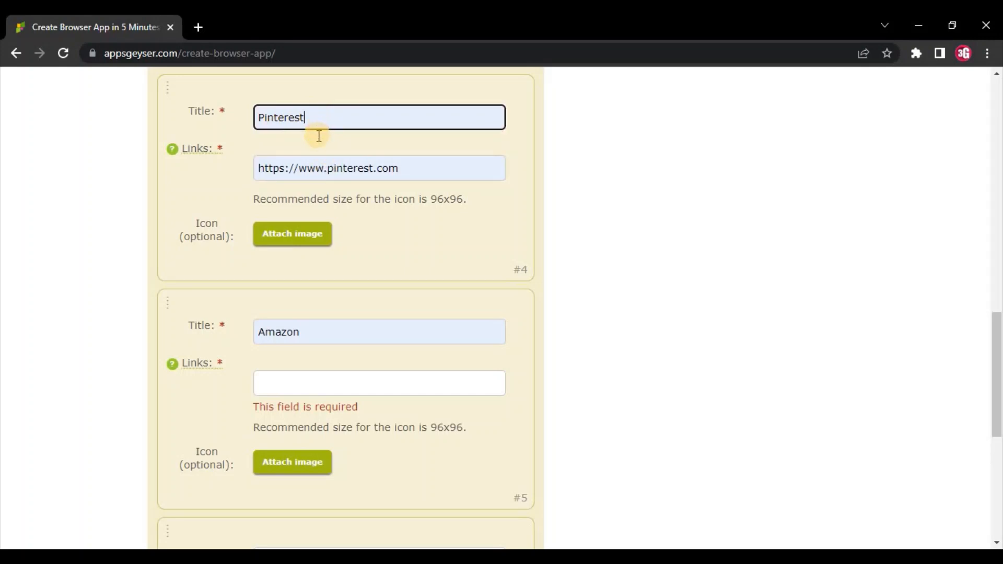
click(317, 138)
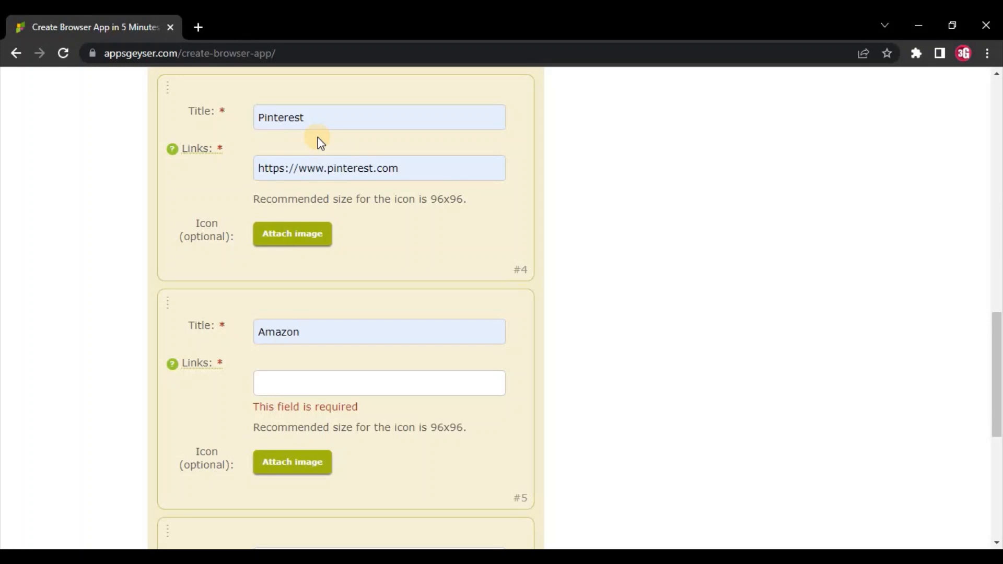
scroll(329, 146, down, 3)
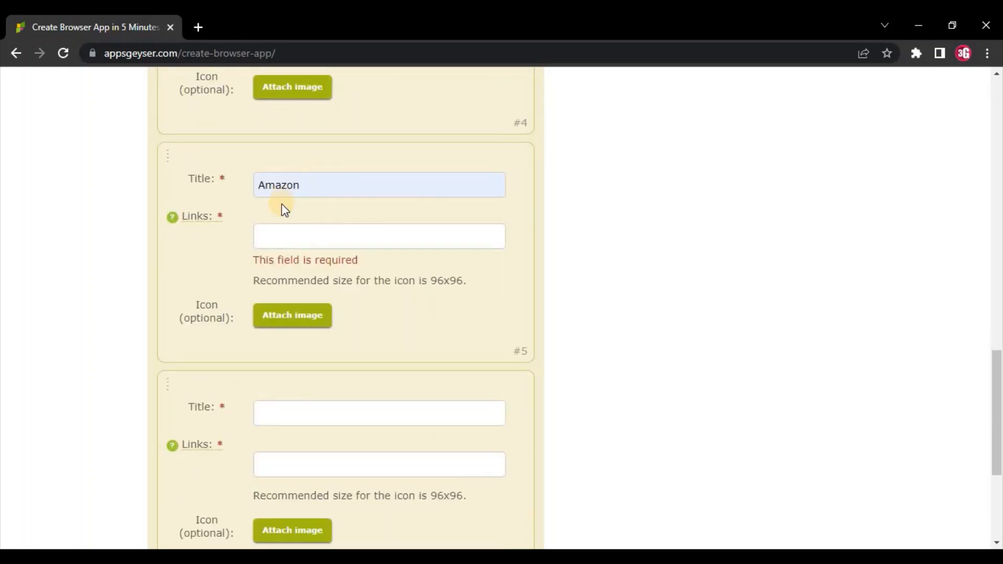
click(295, 234)
click(371, 271)
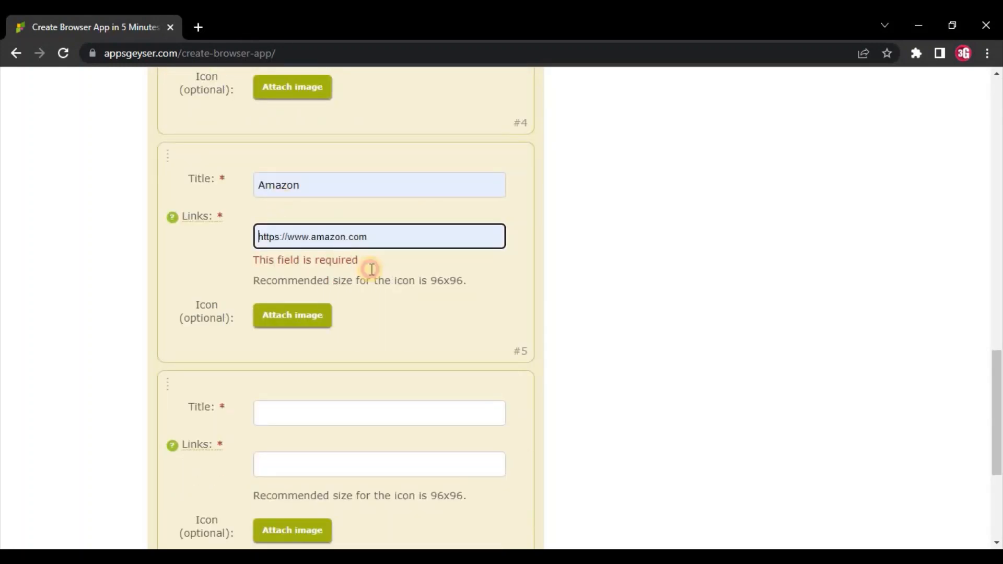
scroll(371, 270, down, 3)
click(322, 246)
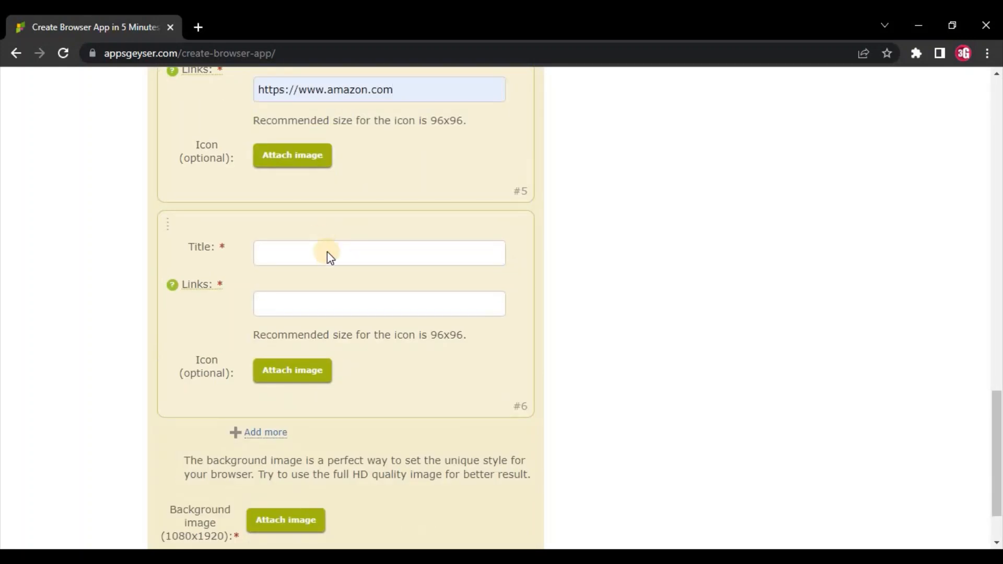
click(359, 288)
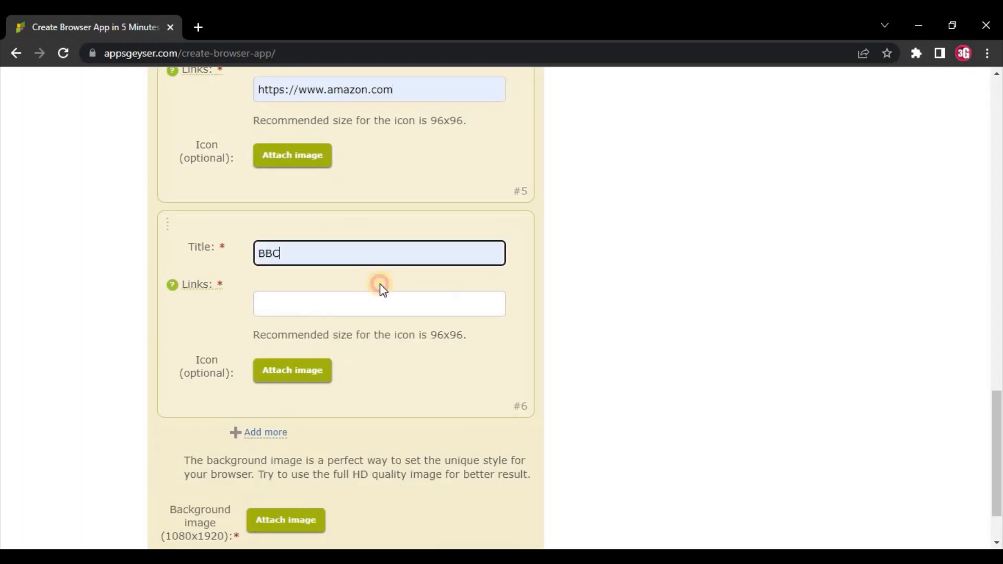
click(283, 301)
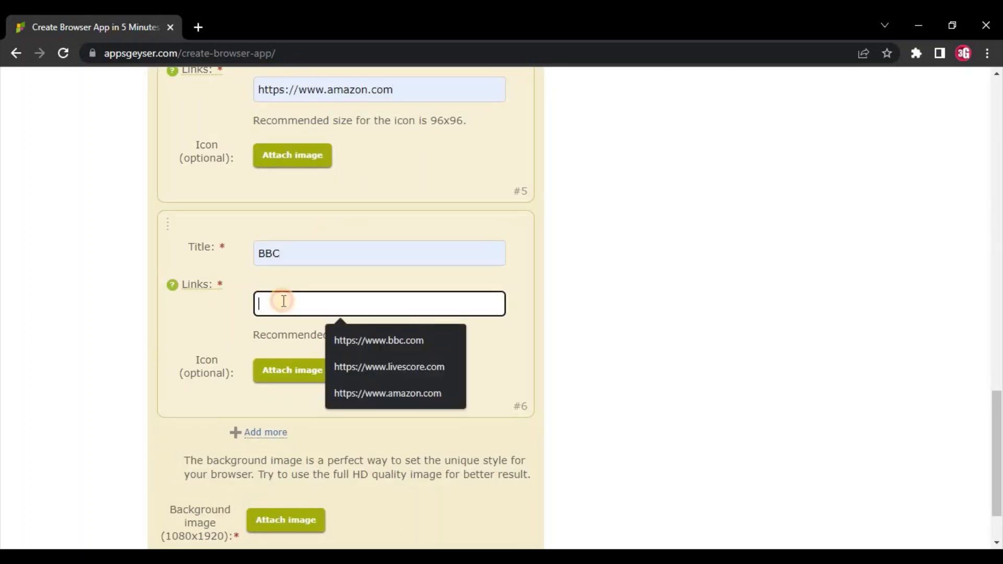
click(394, 340)
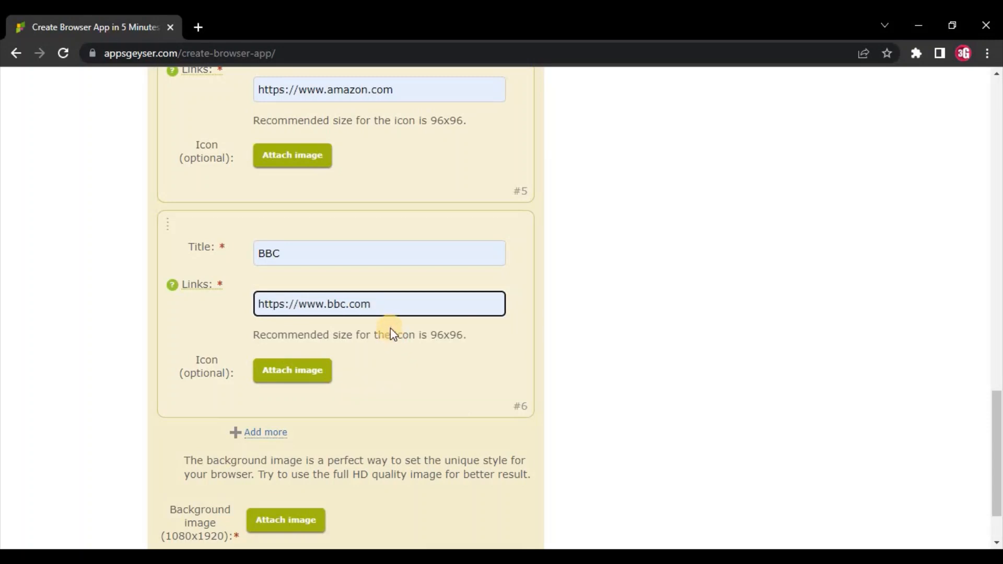
Add two more empty bookmark entries below the BBC bookmark
scroll(390, 328, down, 3)
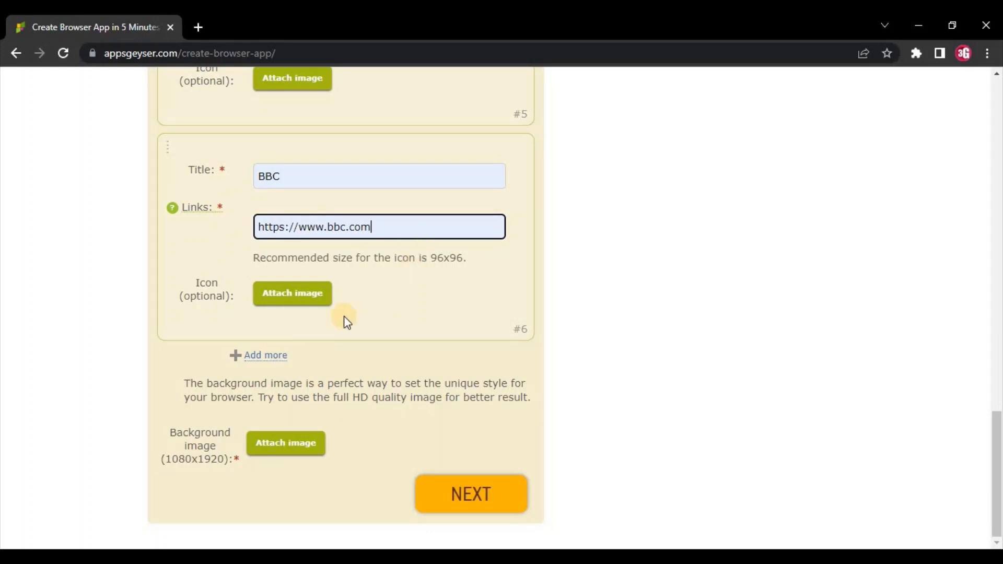
click(255, 356)
scroll(277, 403, down, 1)
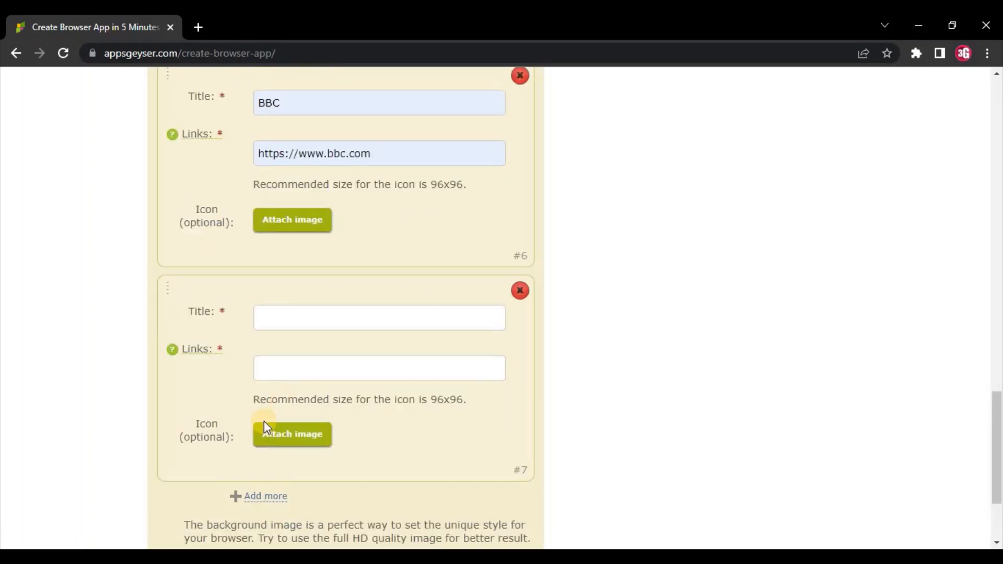
click(261, 498)
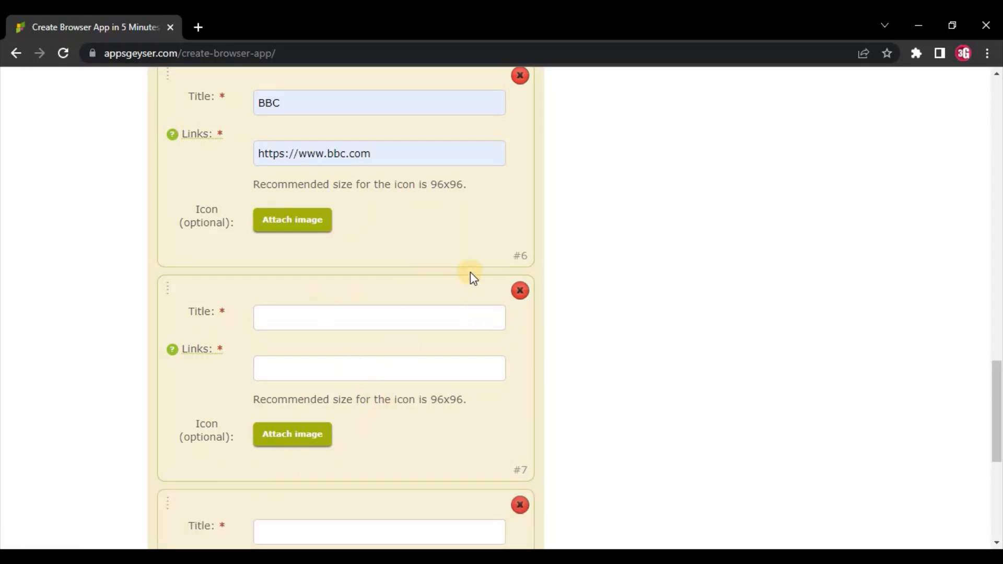
Remove the two empty bookmark entries below the BBC bookmark
click(520, 290)
click(519, 290)
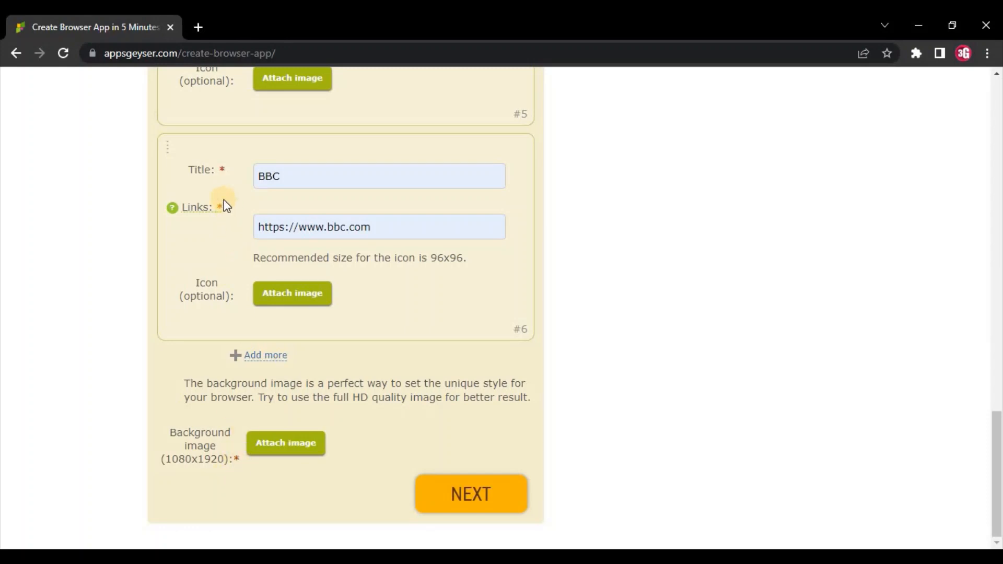
Attach the flutter logo image as the background, crop it so the blue logo fits within the frame, and proceed to Step 2
mouse_move(217, 209)
click(295, 450)
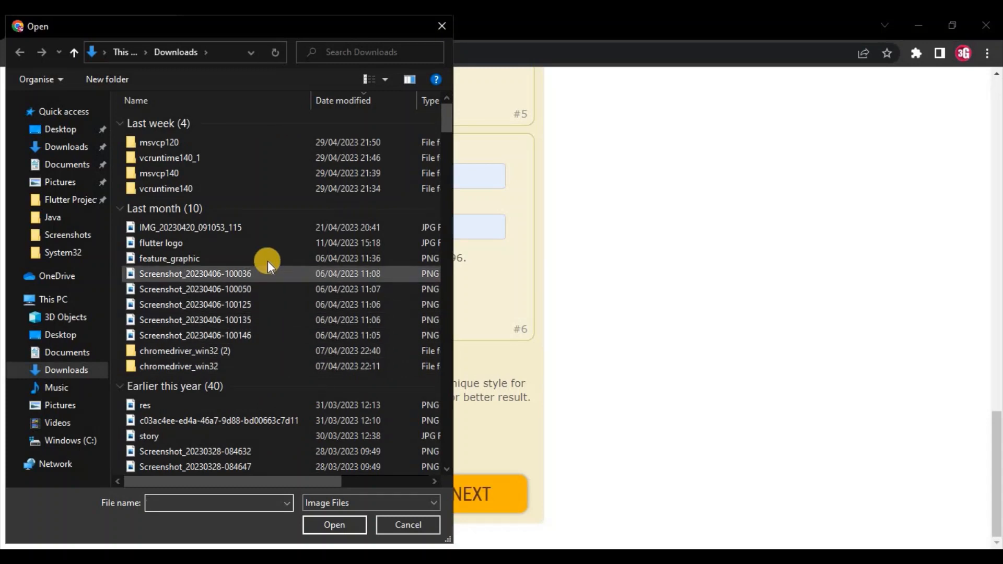
click(190, 243)
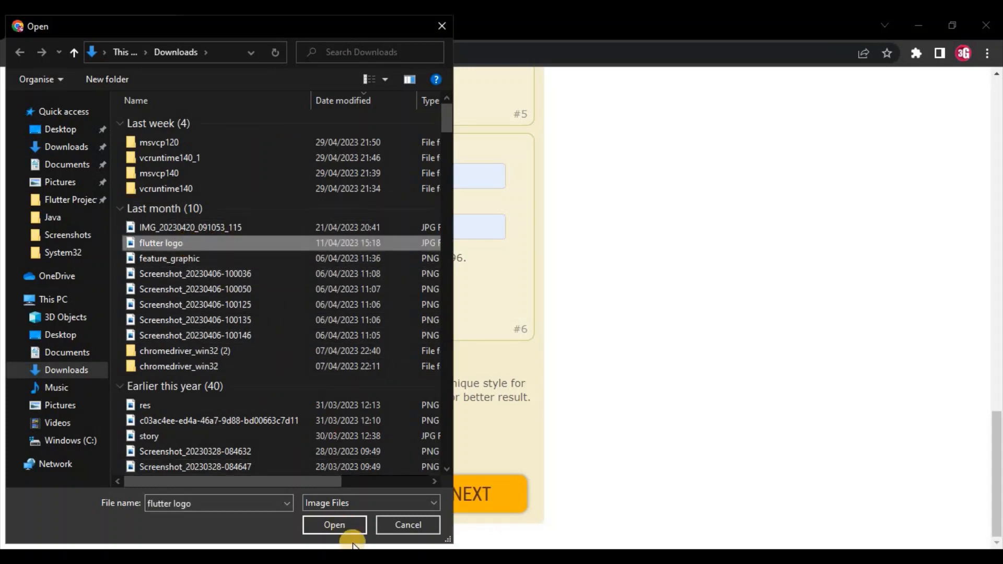
click(330, 526)
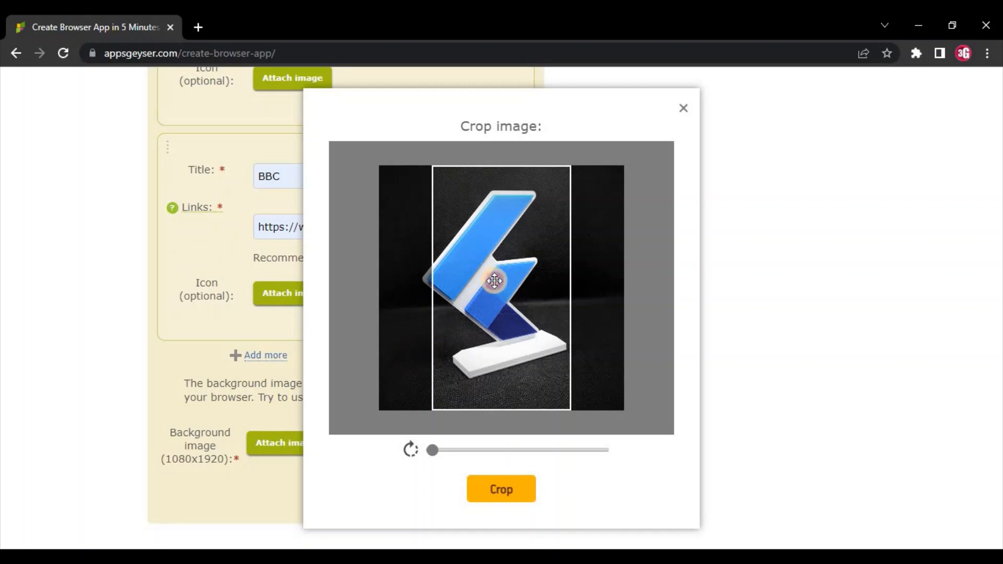
drag(494, 277, 508, 281)
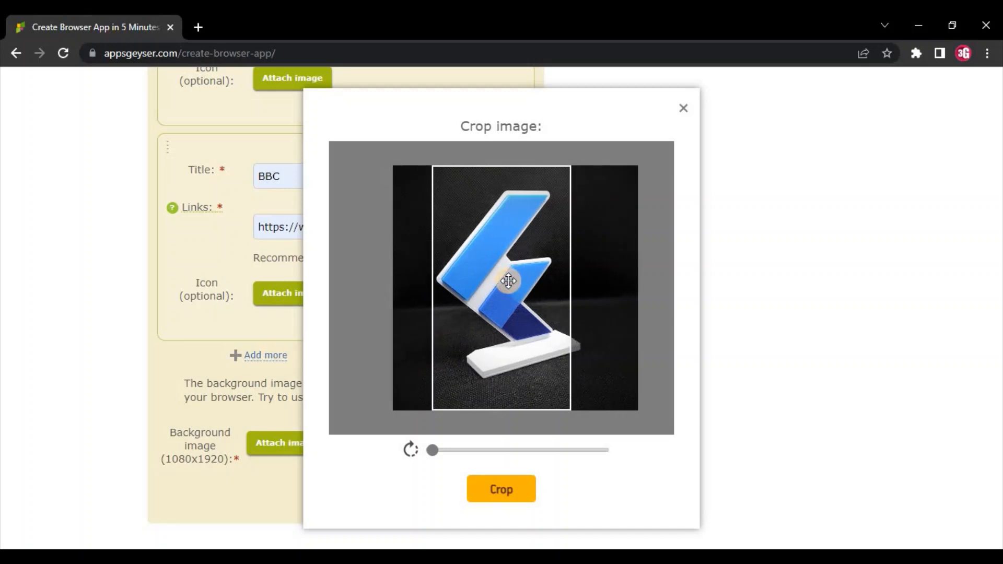
click(493, 483)
scroll(484, 468, down, 3)
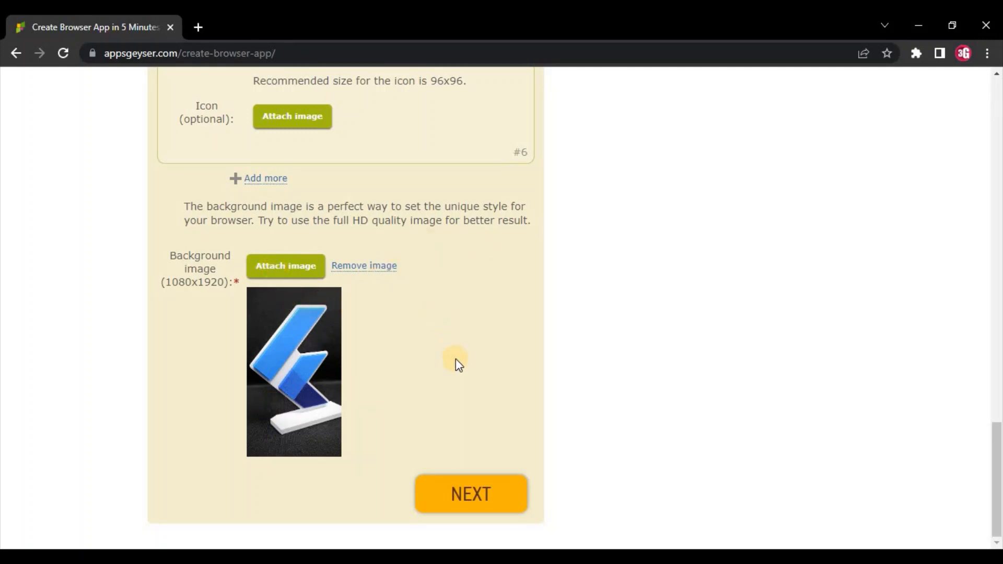
click(473, 491)
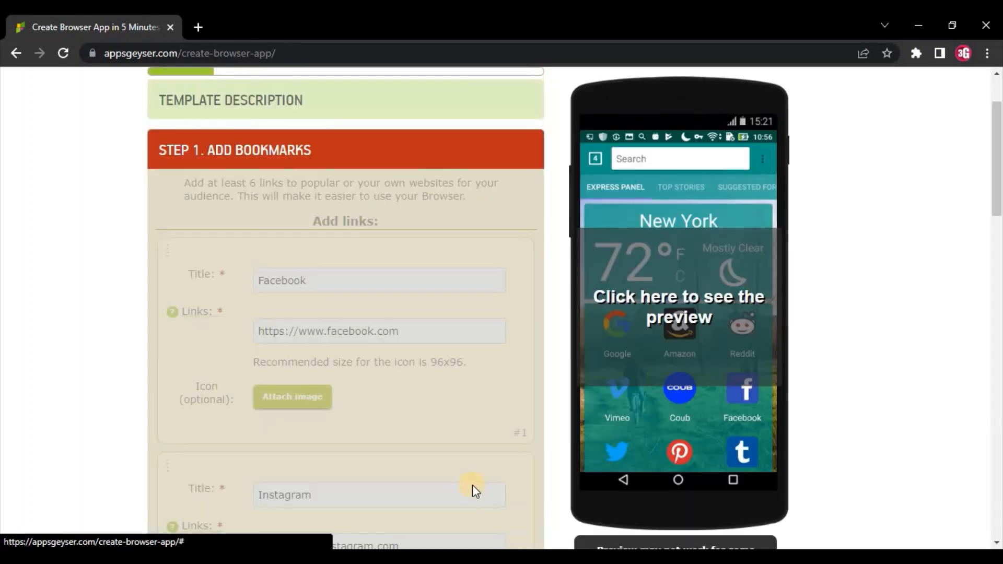
Examine the three home page type options in Step 2 and the margin and weather settings of the Widgets home page
scroll(405, 179, down, 12)
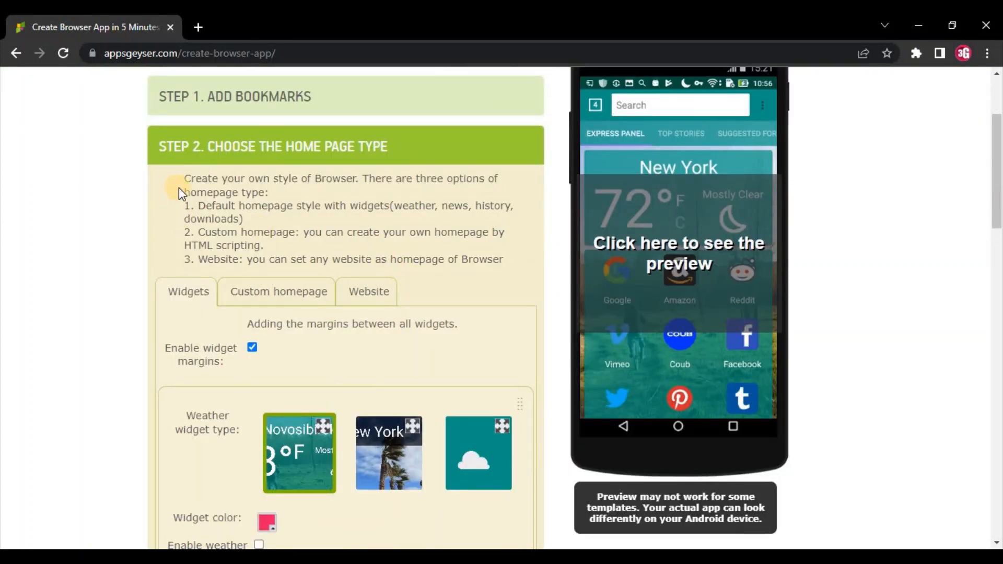
drag(266, 156, 314, 156)
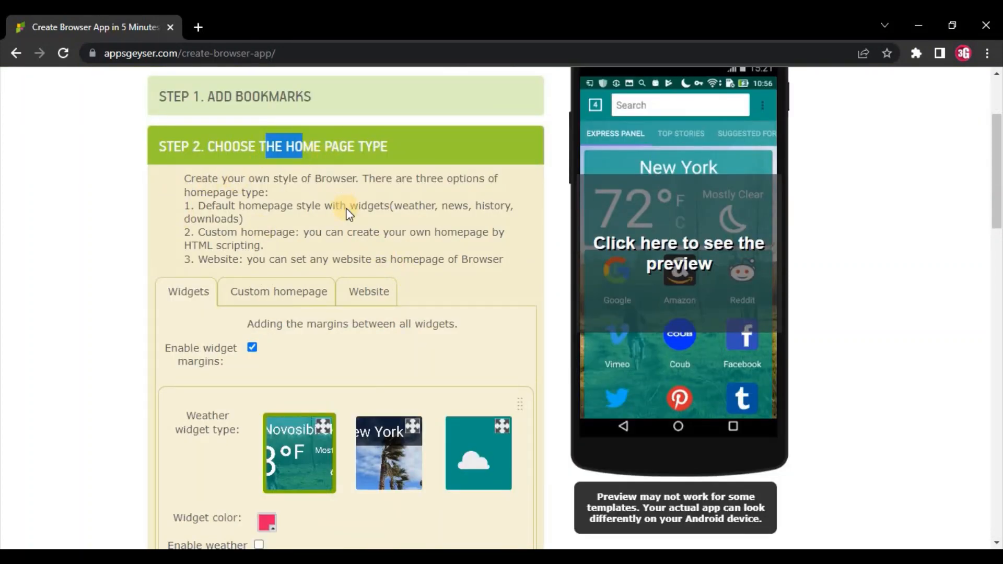
click(302, 147)
click(304, 153)
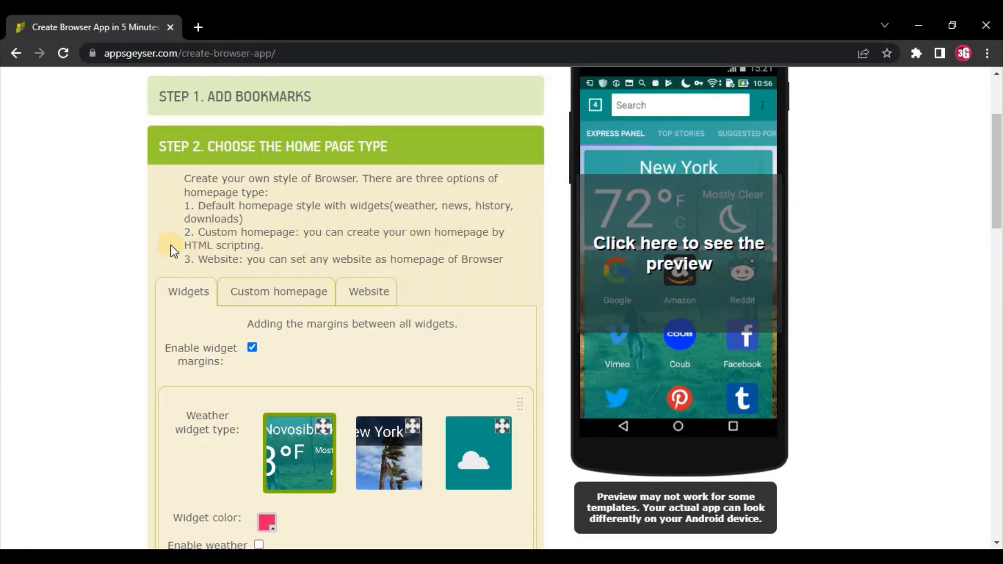
scroll(284, 248, down, 1)
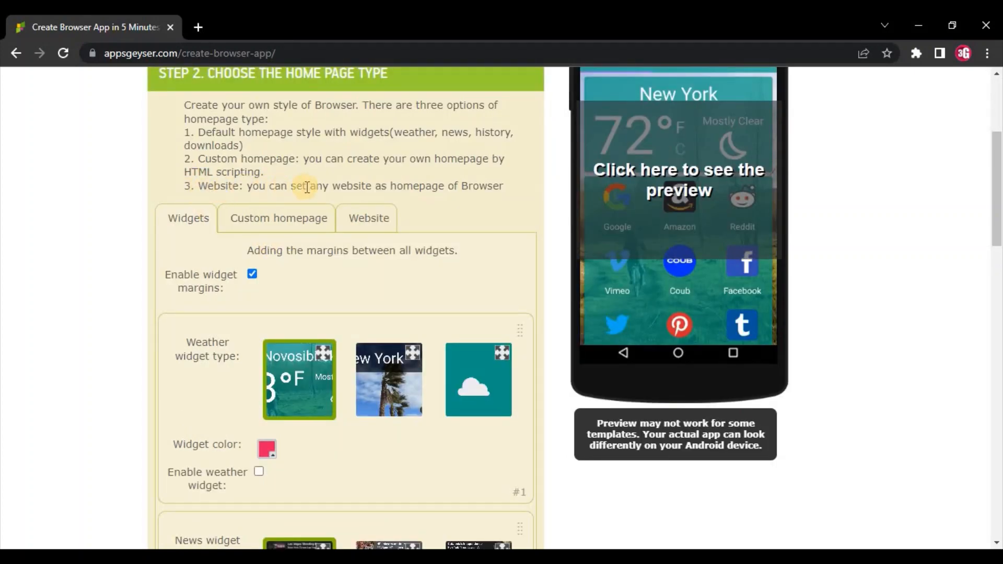
scroll(429, 191, down, 1)
scroll(454, 188, down, 1)
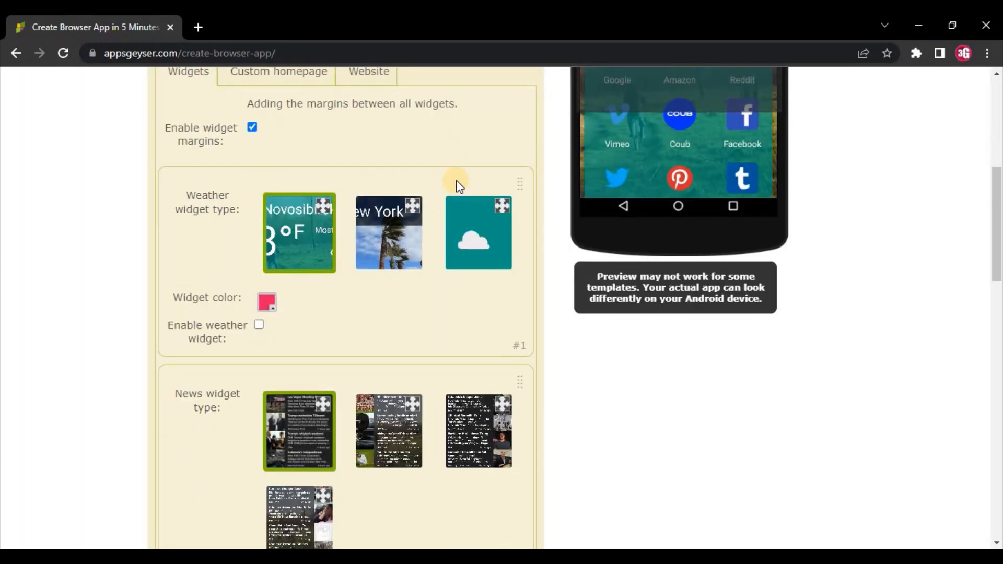
scroll(470, 157, up, 1)
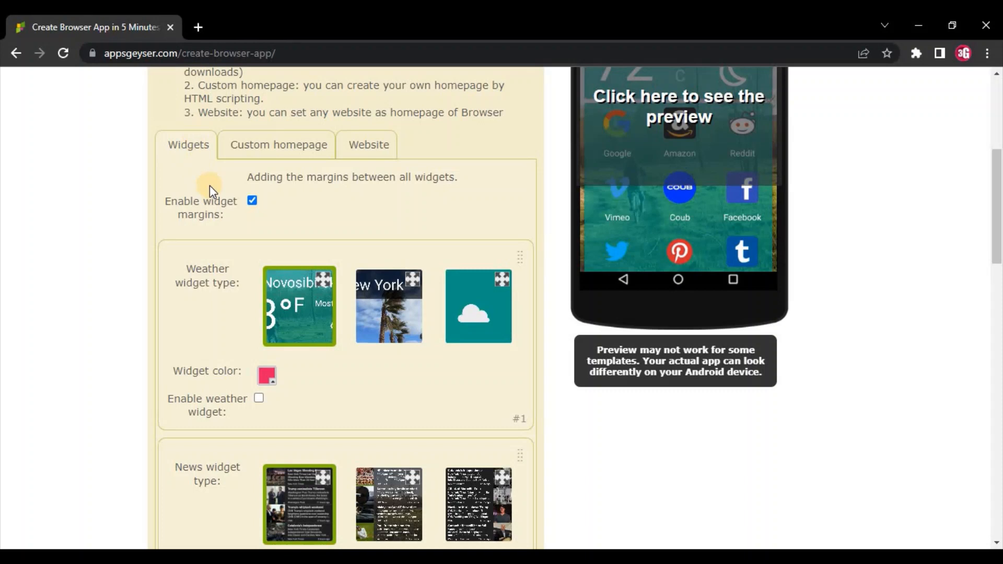
scroll(209, 184, down, 1)
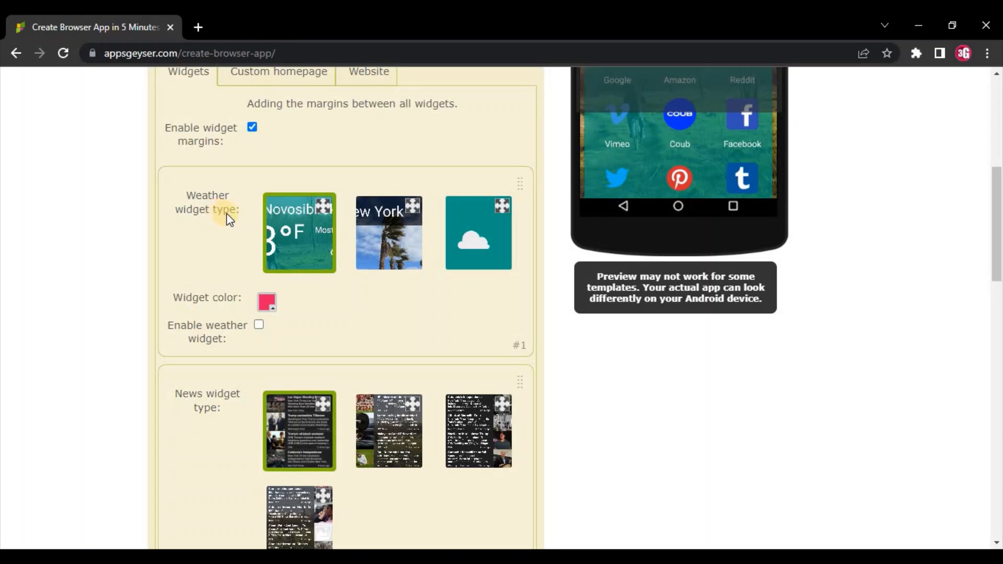
Enable the weather widget for the home page
scroll(230, 194, down, 2)
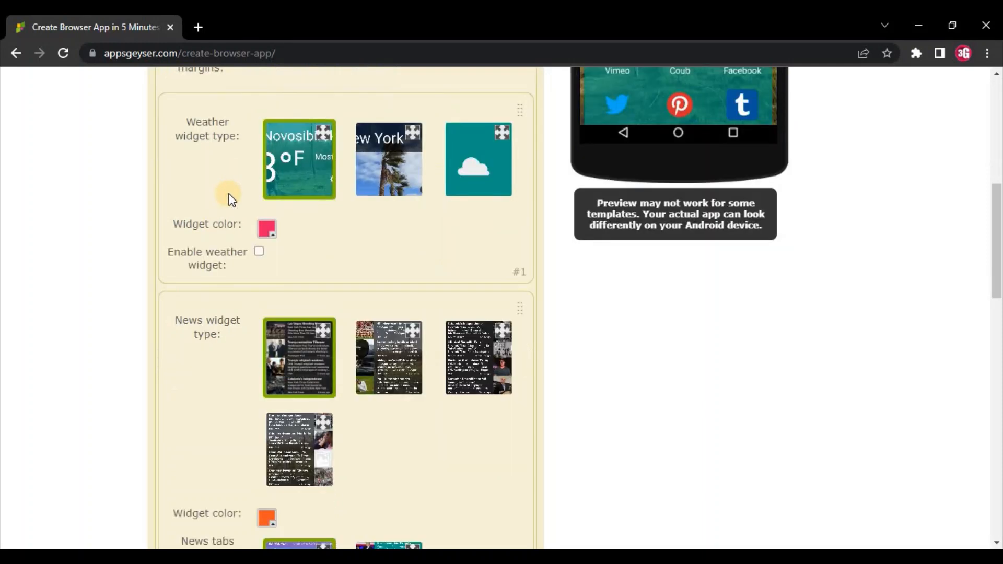
click(258, 251)
click(259, 253)
click(260, 251)
click(259, 252)
Examine the news widget types and the enlarged preview of the first, currently selected one
scroll(257, 252, down, 2)
scroll(257, 253, down, 1)
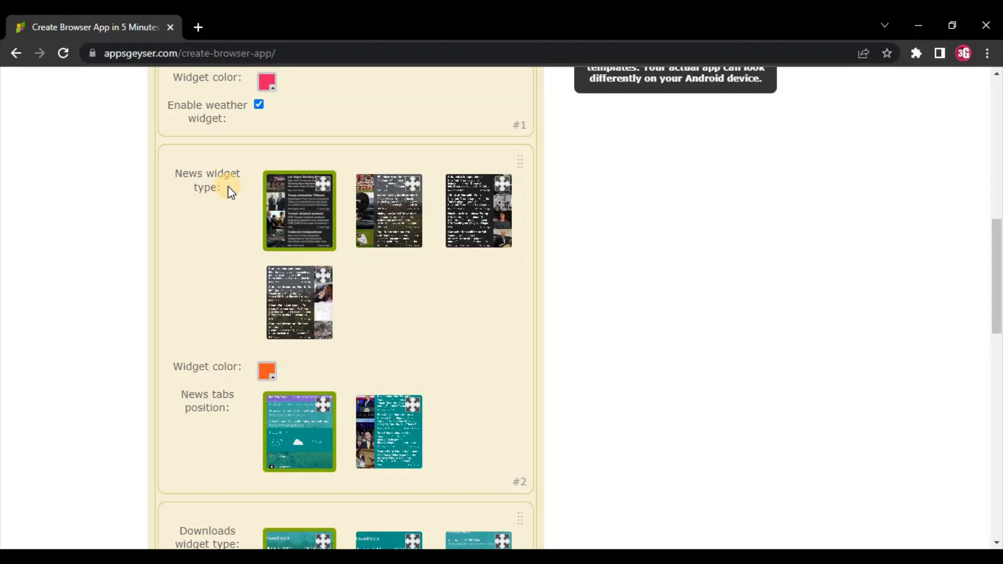
scroll(226, 204, down, 1)
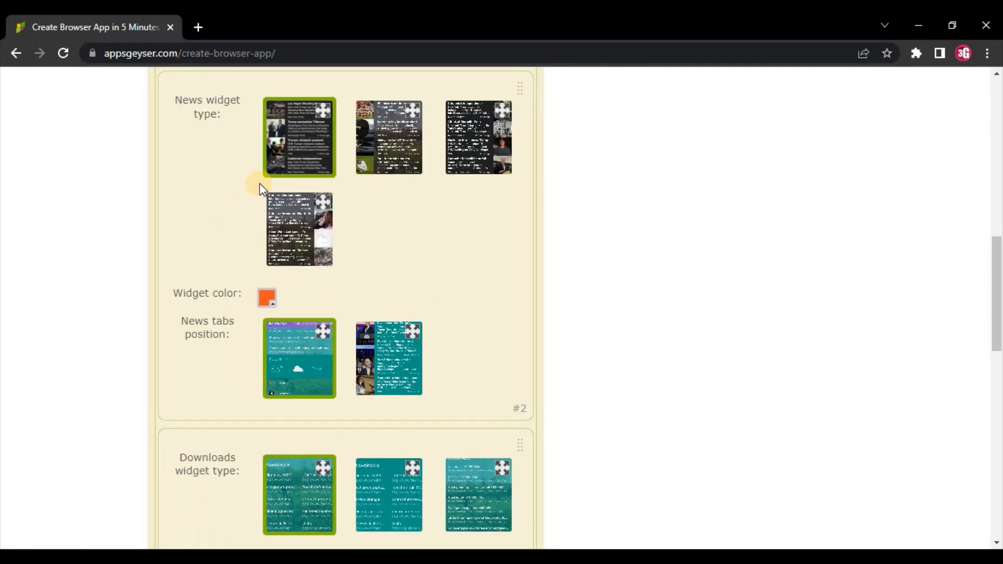
scroll(259, 183, up, 1)
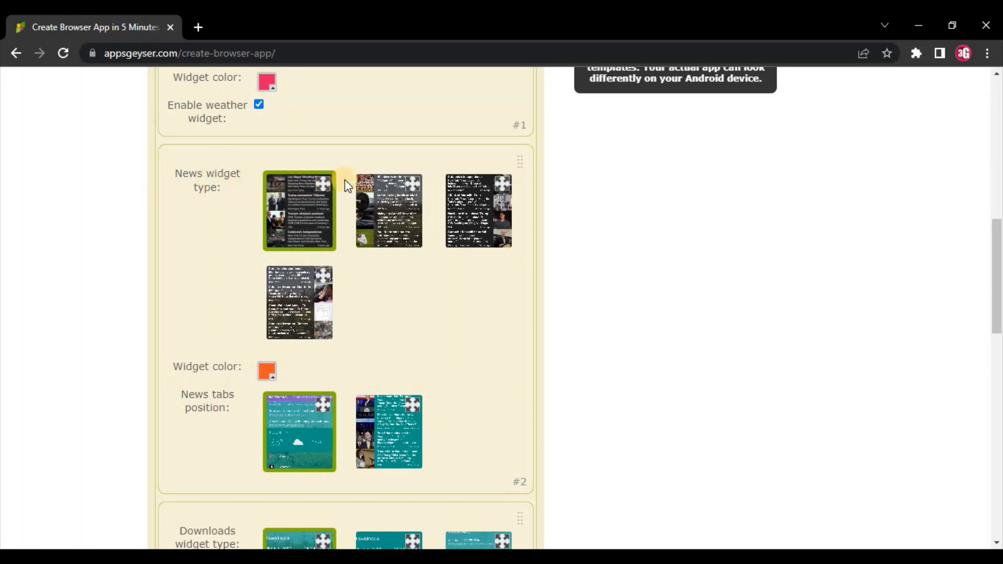
click(324, 184)
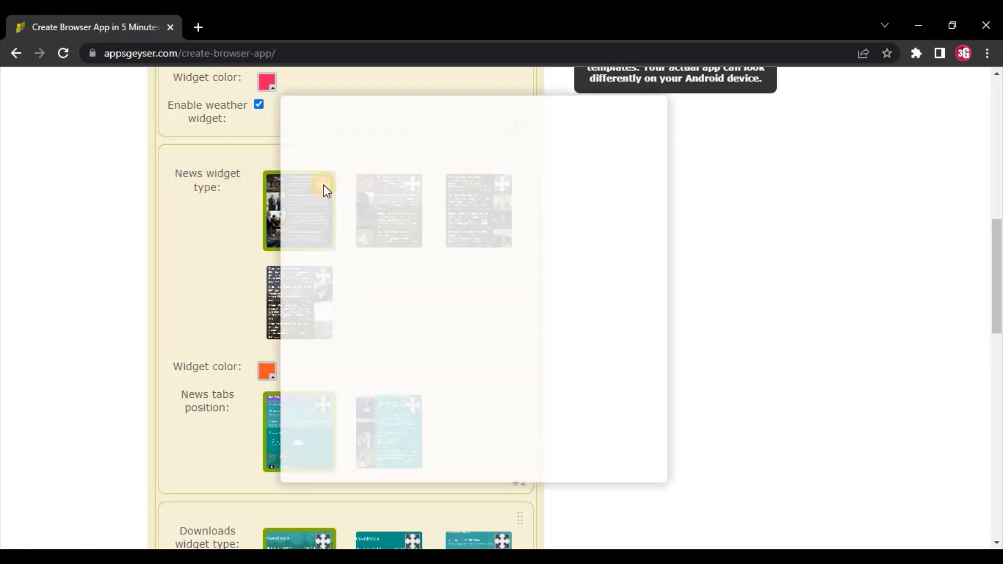
click(268, 74)
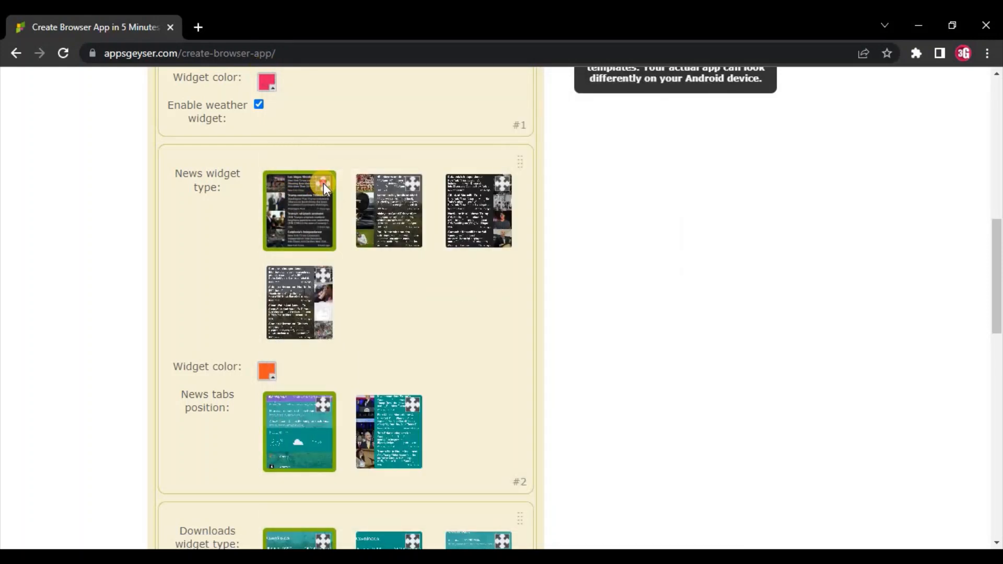
click(324, 184)
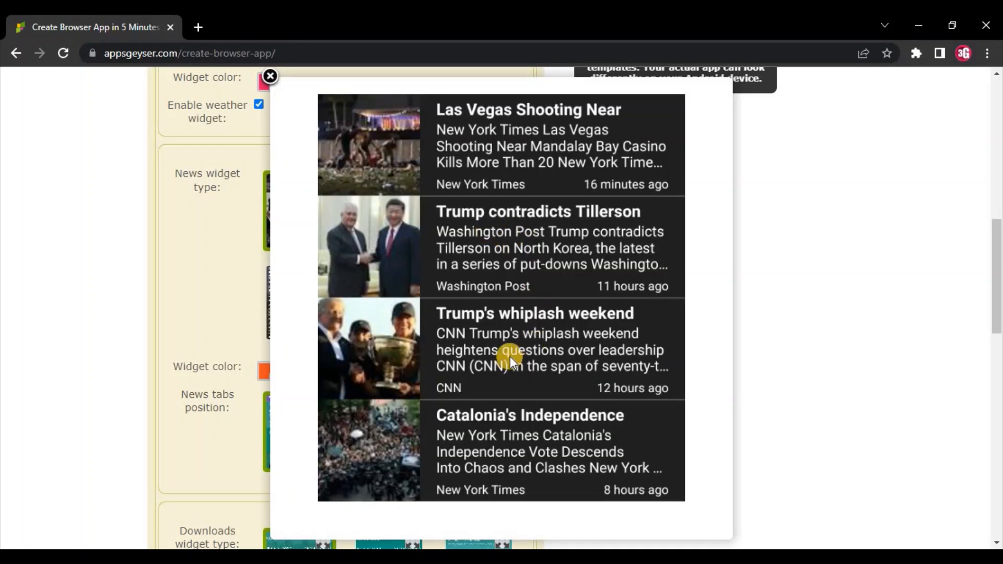
scroll(510, 357, up, 3)
scroll(481, 323, down, 3)
click(268, 79)
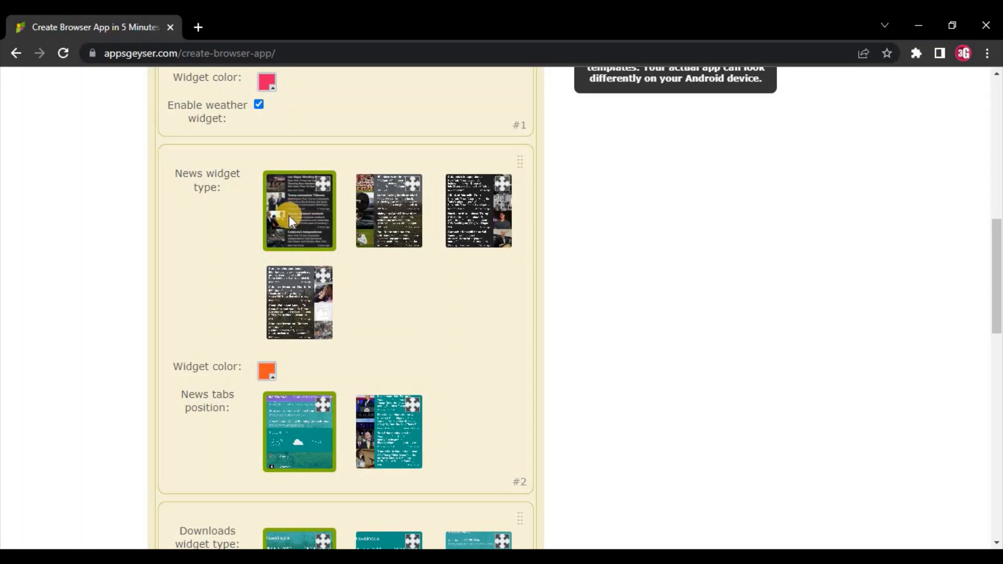
click(324, 183)
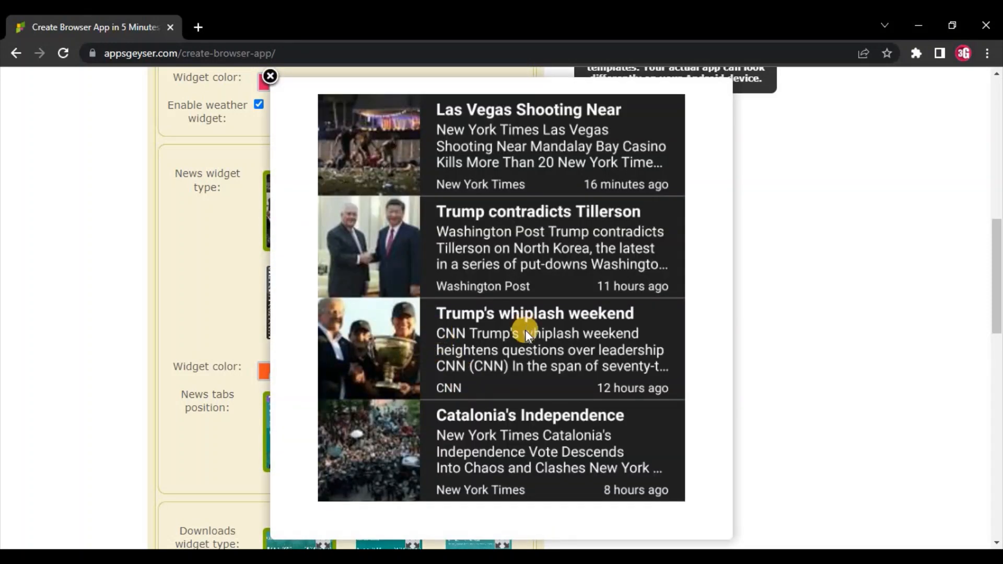
scroll(493, 357, up, 2)
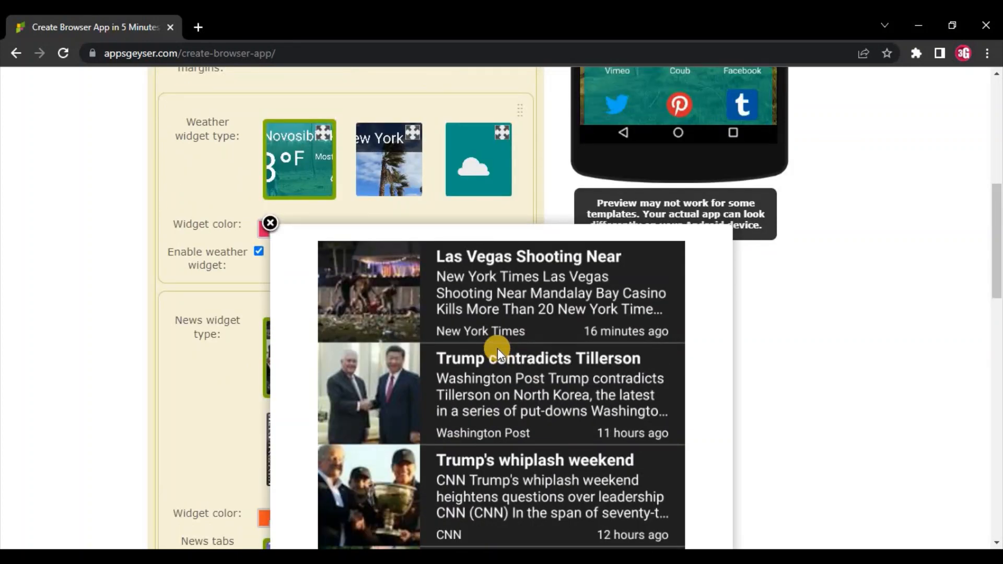
scroll(497, 349, down, 1)
click(269, 150)
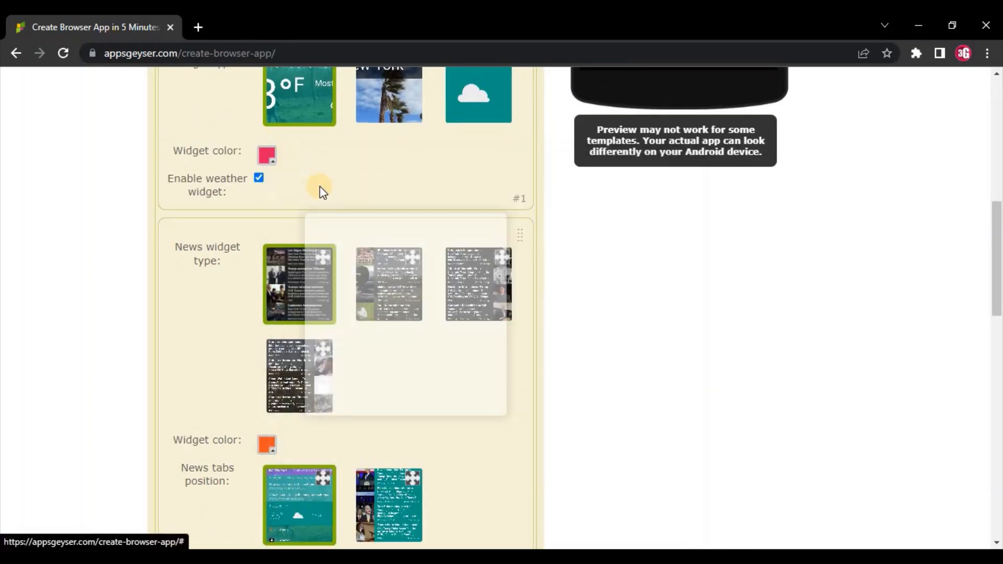
Open the news widget's color picker and close it without picking a color
scroll(434, 262, down, 3)
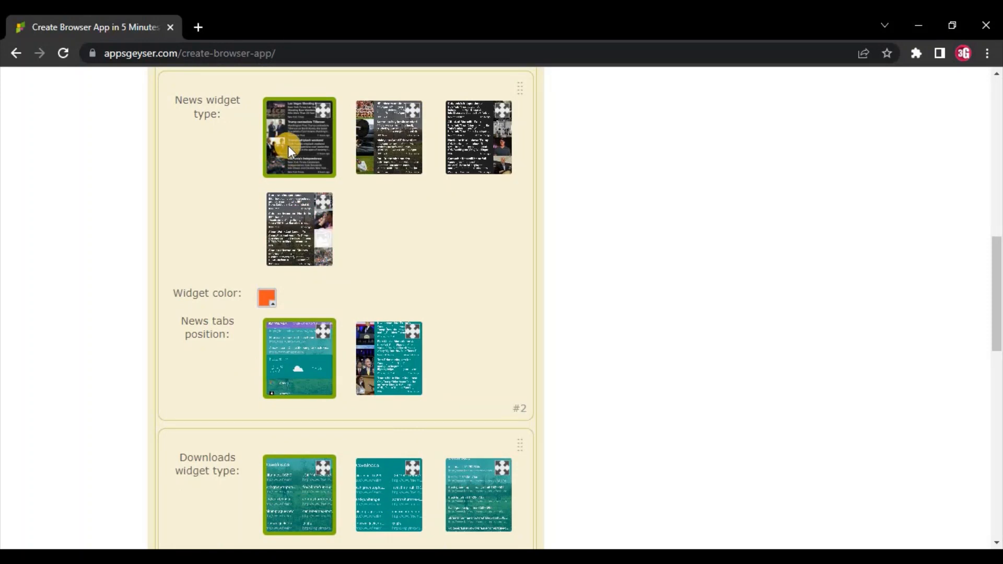
click(266, 298)
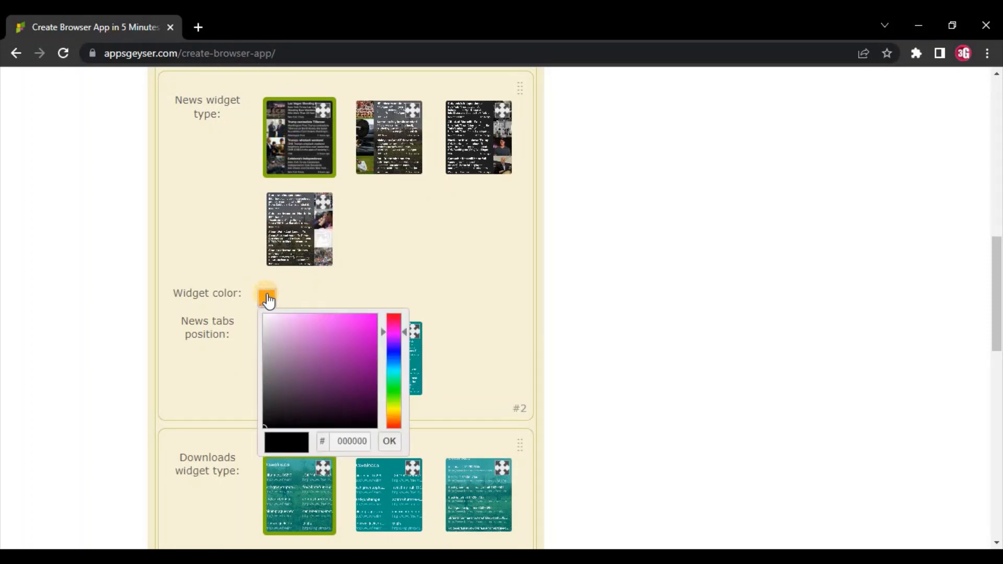
click(375, 260)
View the enlarged previews of both news tabs position options
scroll(362, 263, down, 1)
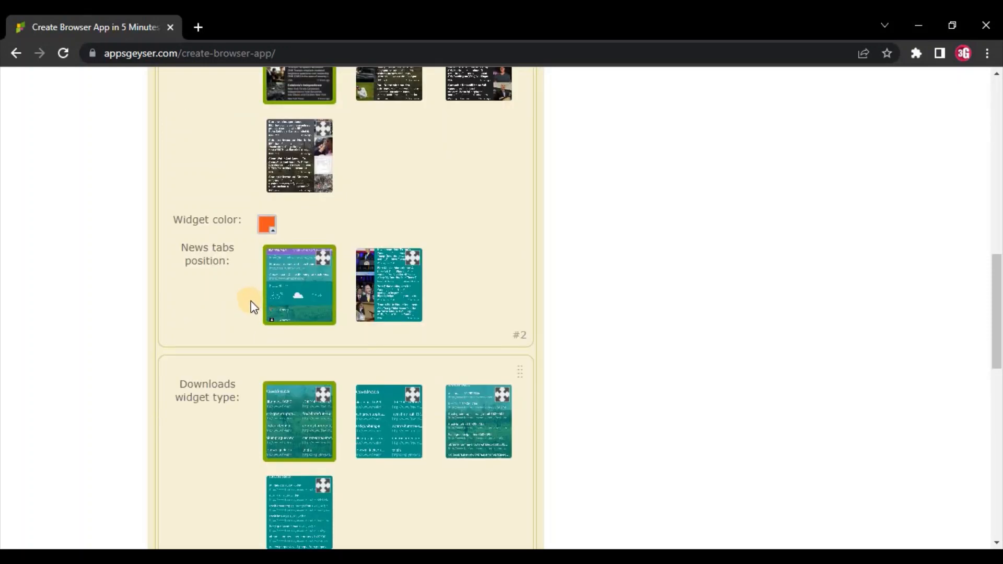
click(324, 256)
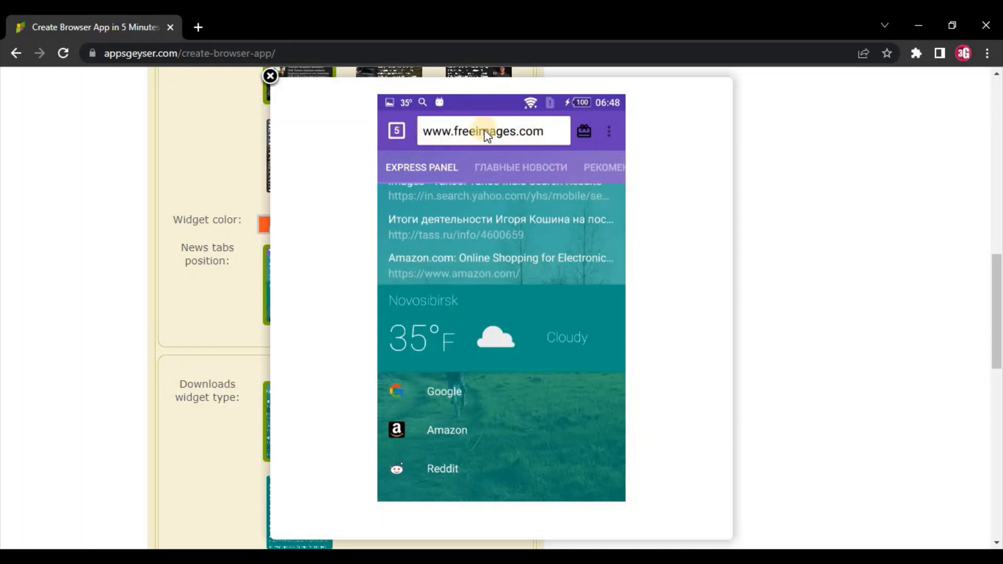
click(270, 77)
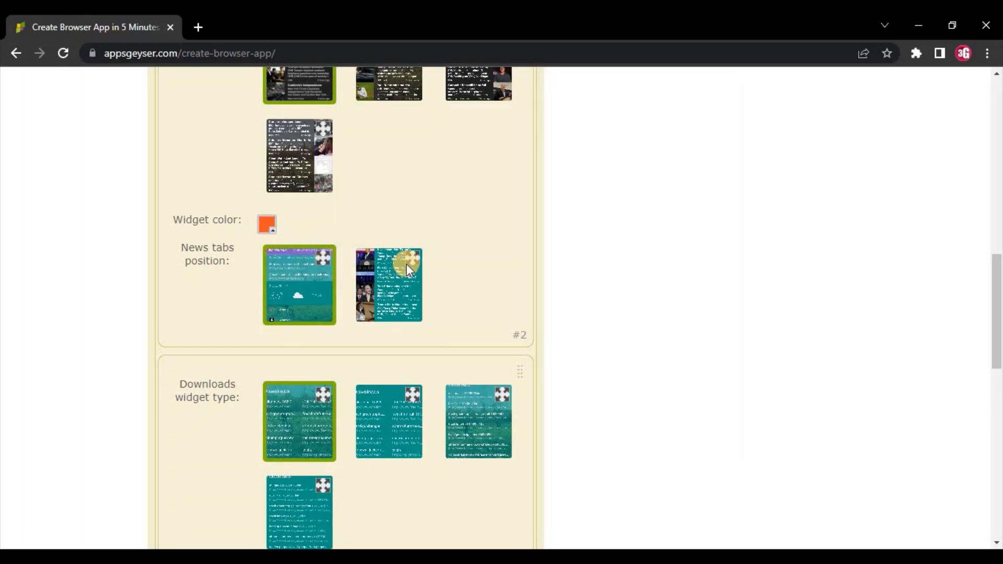
click(416, 253)
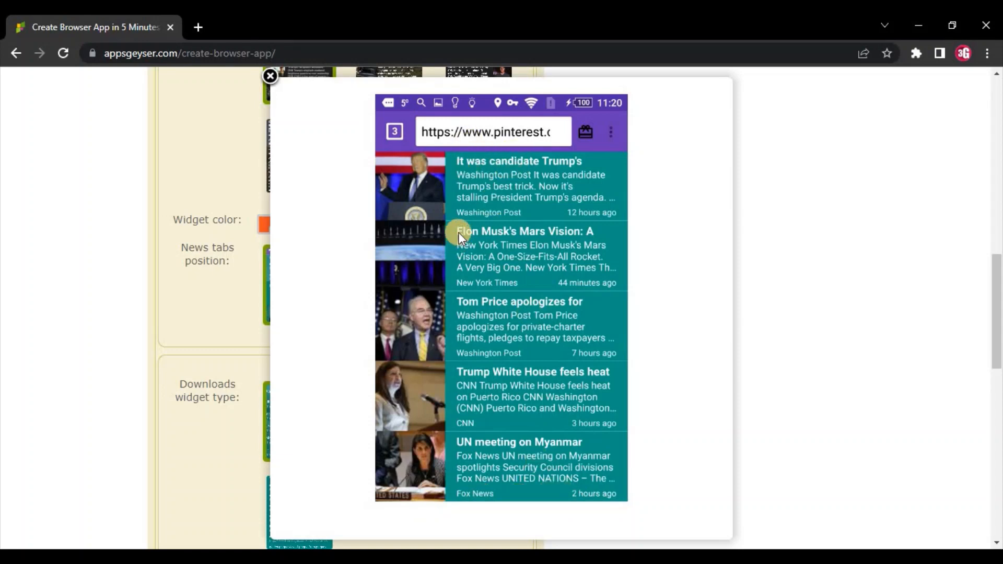
click(270, 76)
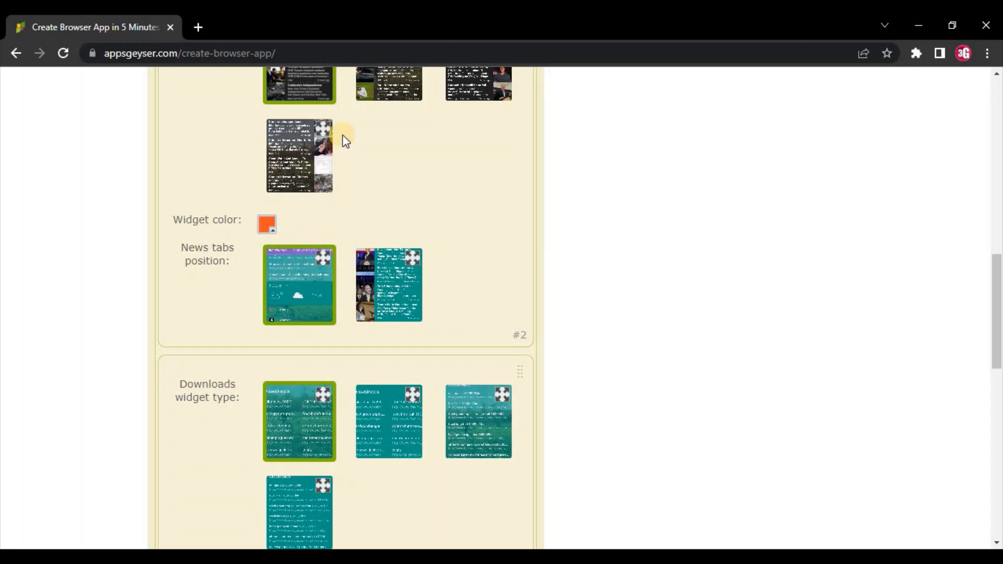
Review the settings of the downloads and history widgets
scroll(319, 230, down, 3)
scroll(237, 222, down, 1)
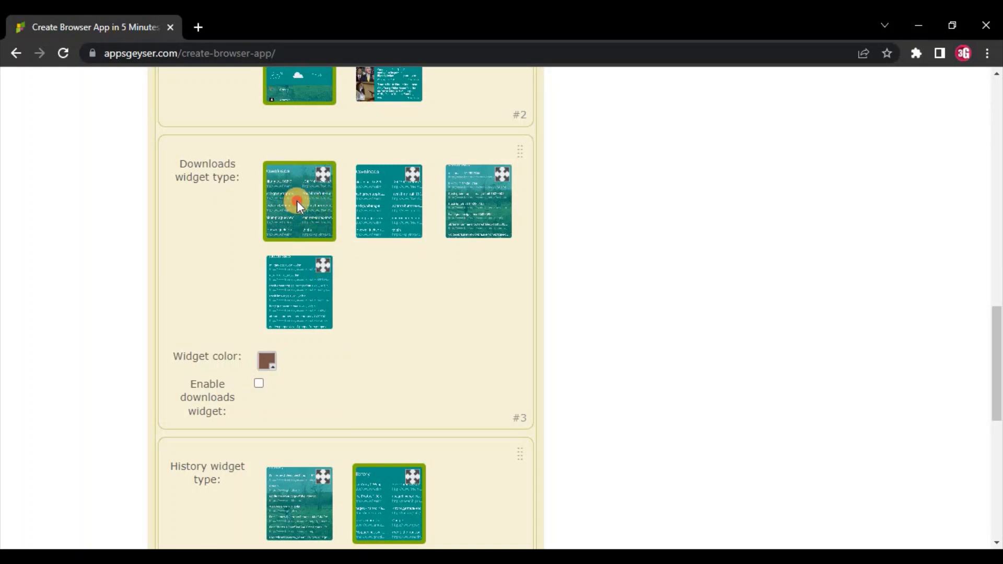
scroll(332, 344, down, 3)
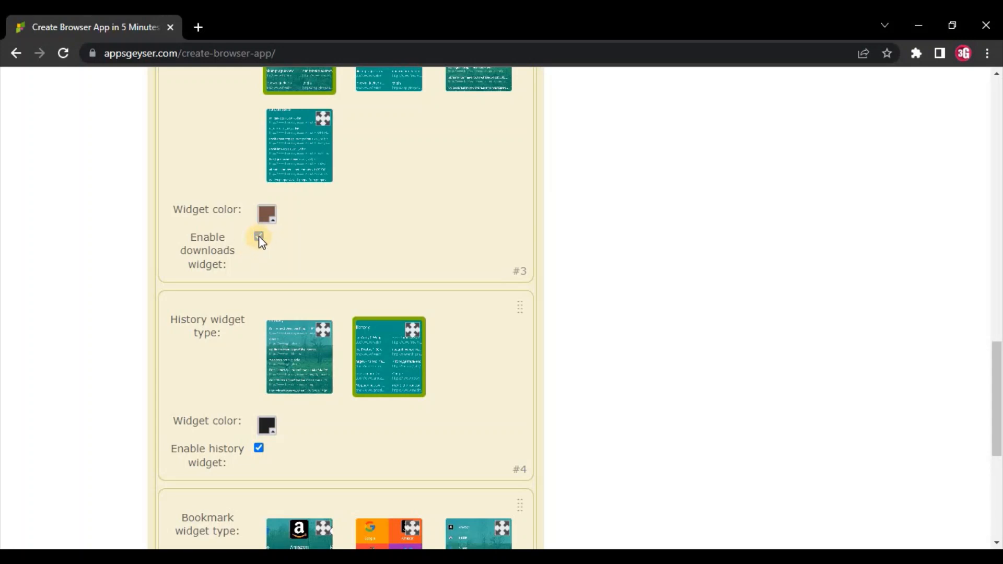
scroll(345, 217, down, 3)
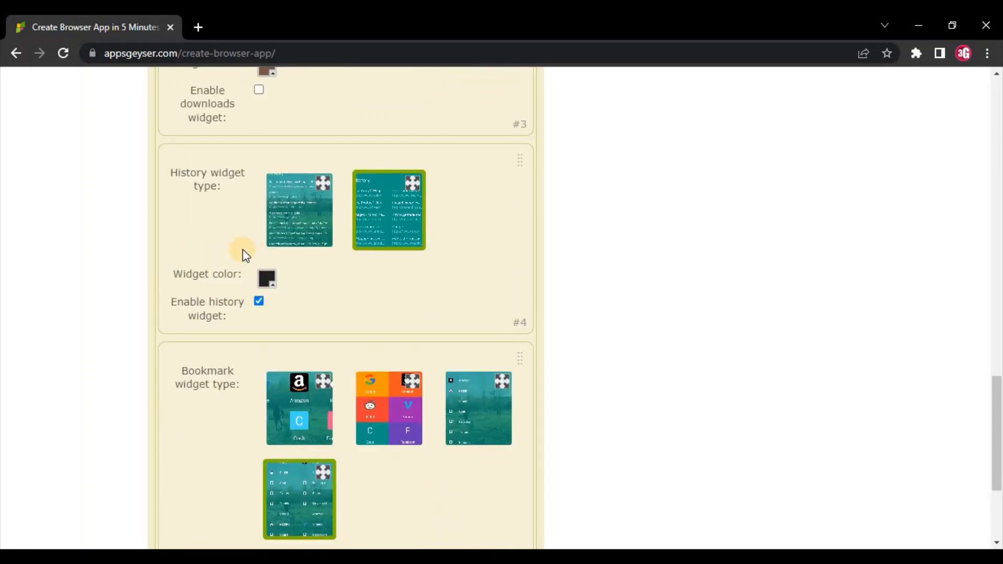
Disable the history widget and continue to the appearance settings
scroll(245, 255, down, 2)
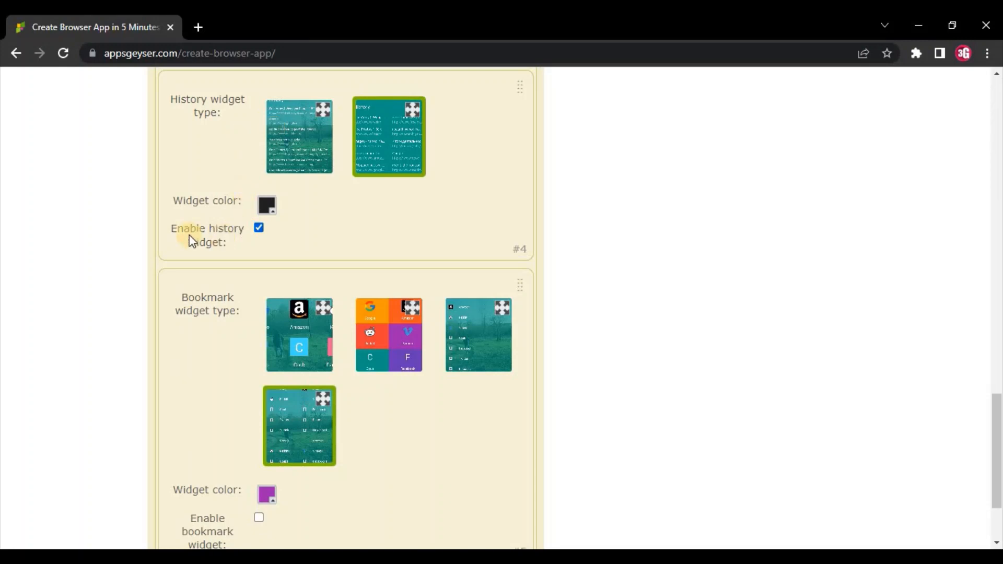
click(257, 228)
scroll(353, 212, up, 5)
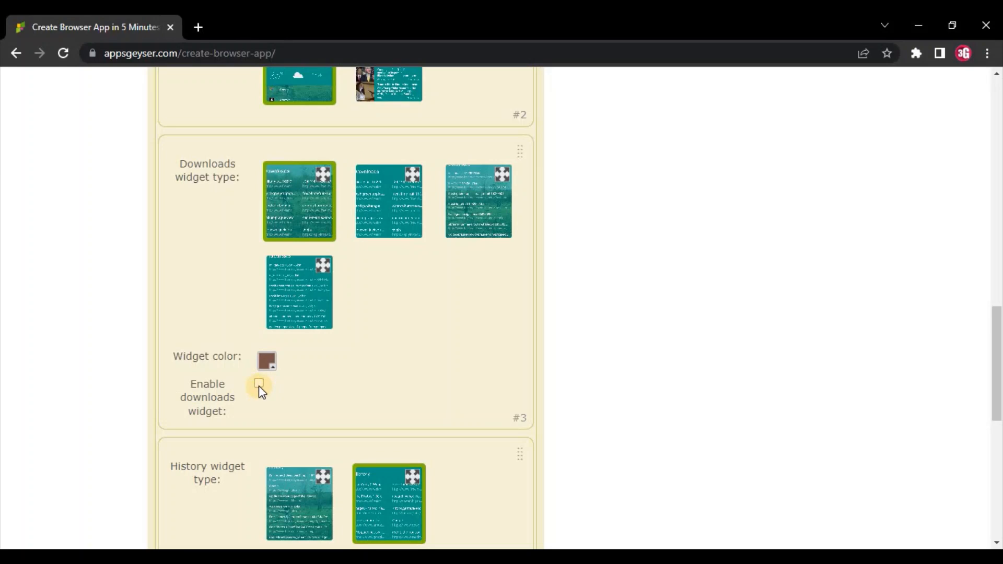
scroll(448, 312, up, 5)
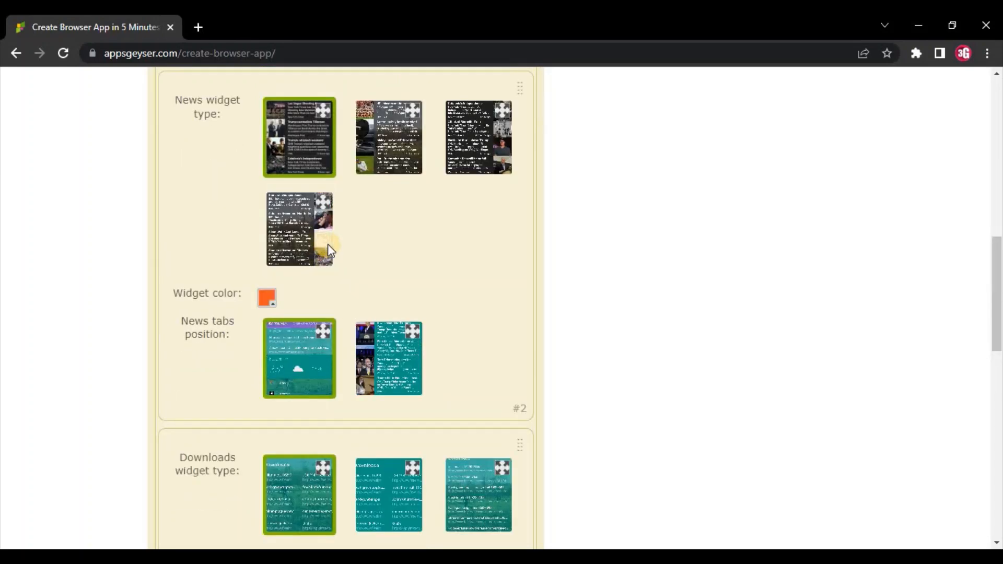
scroll(327, 243, up, 7)
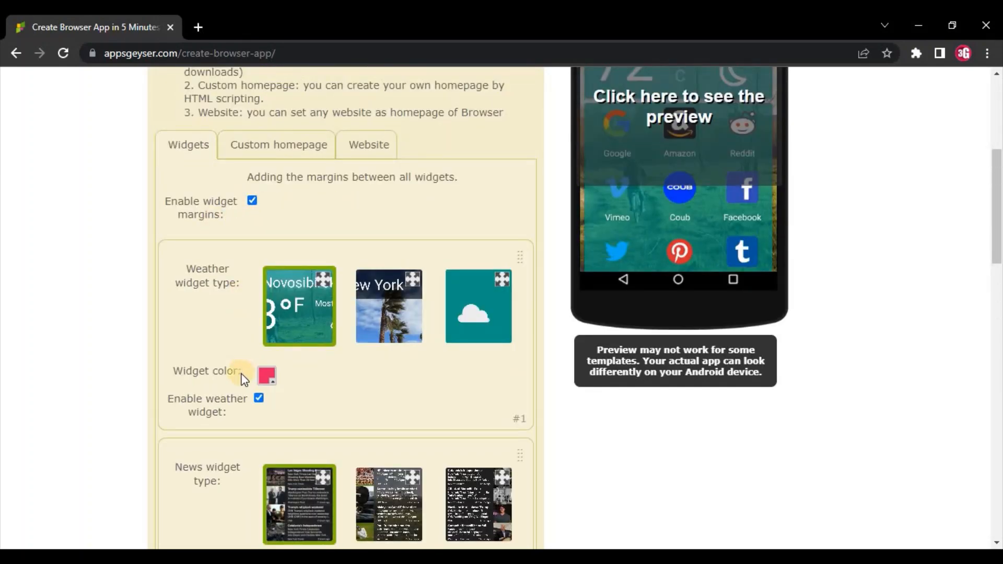
scroll(340, 334, down, 17)
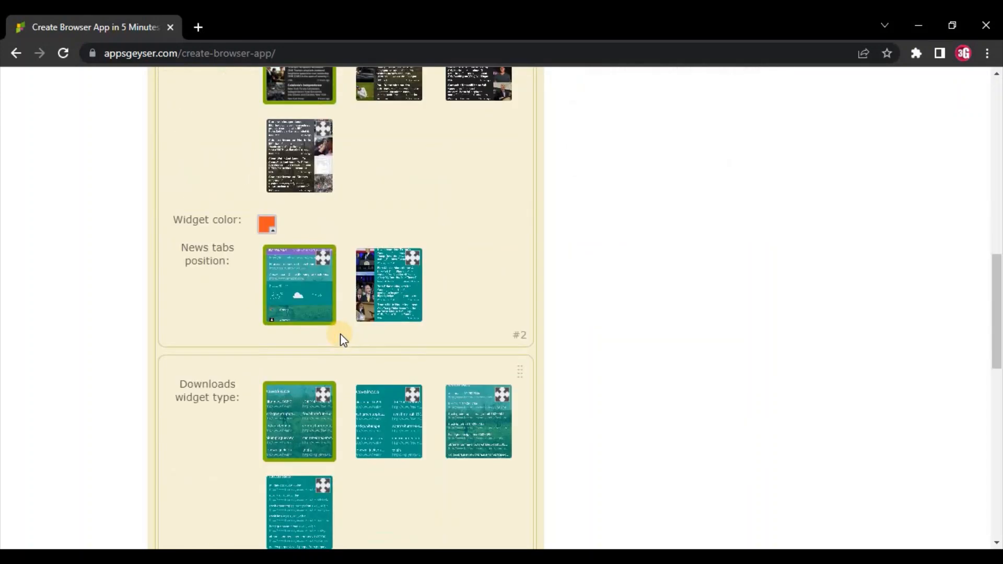
scroll(340, 327, down, 3)
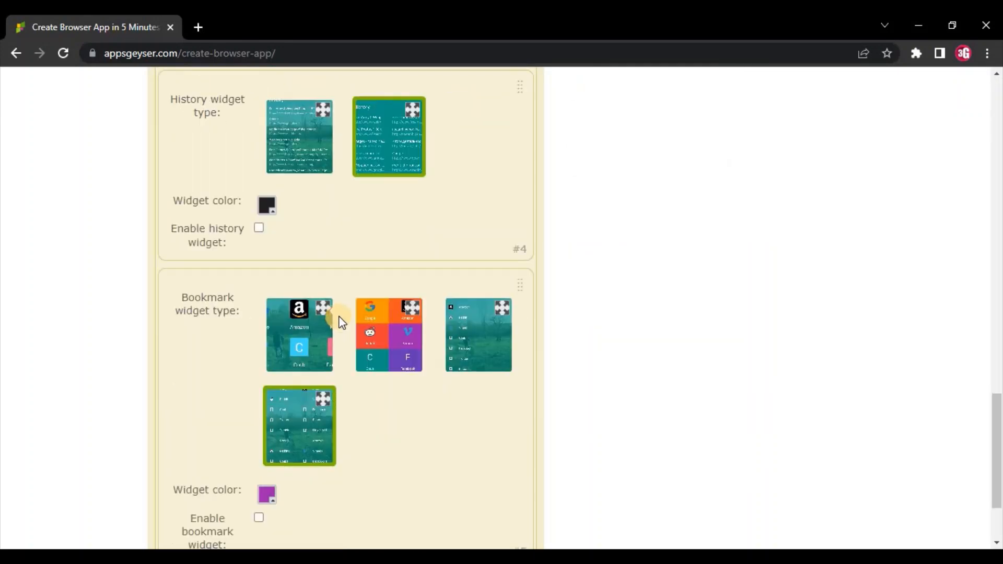
scroll(338, 232, down, 1)
scroll(365, 376, down, 1)
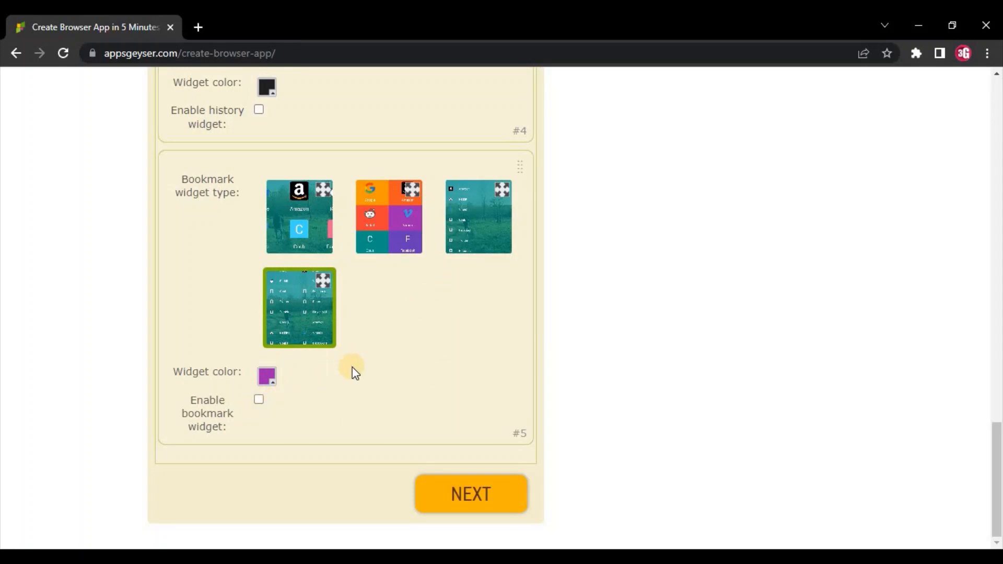
click(450, 491)
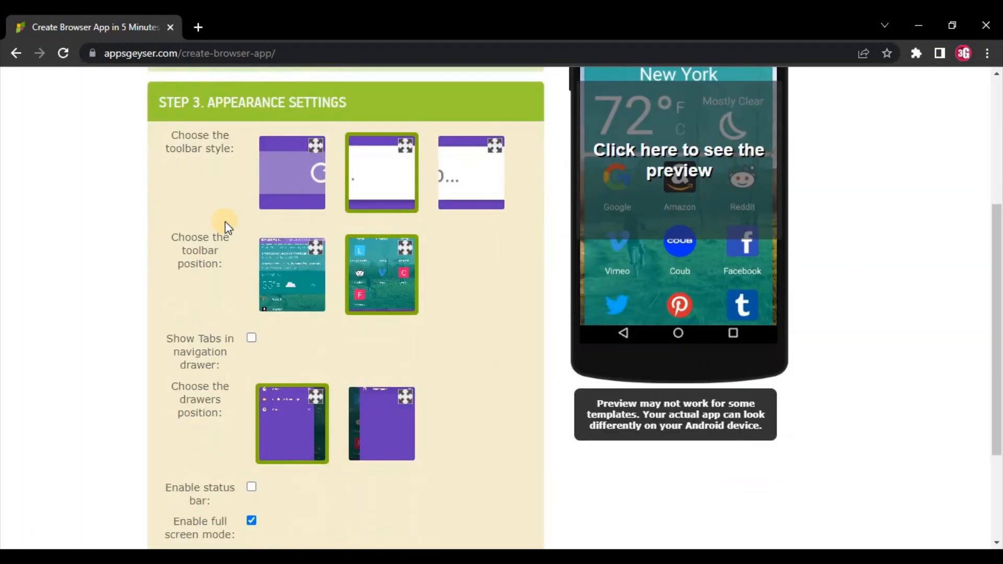
View the enlarged previews of all three toolbar styles
scroll(220, 222, down, 1)
scroll(227, 222, up, 4)
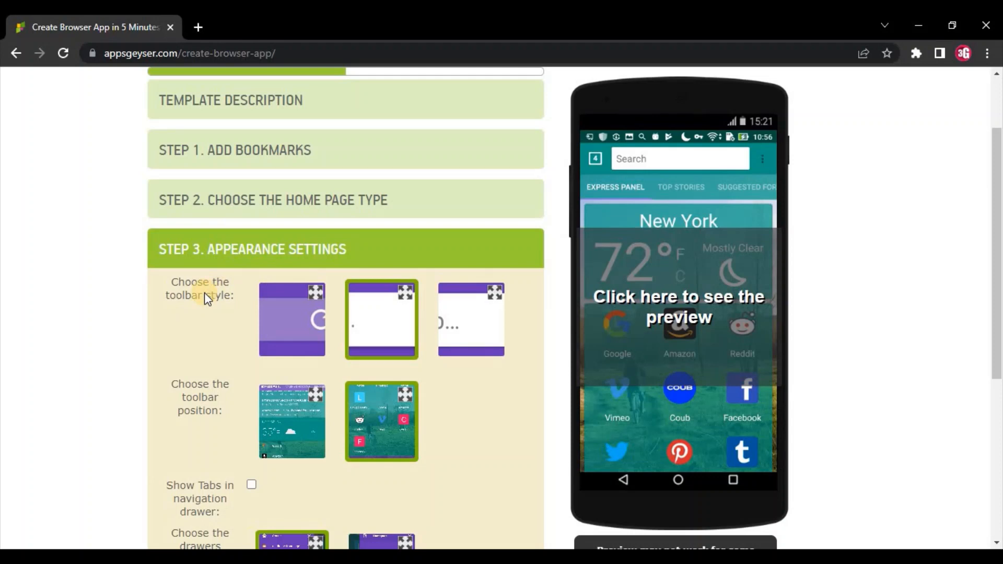
click(314, 293)
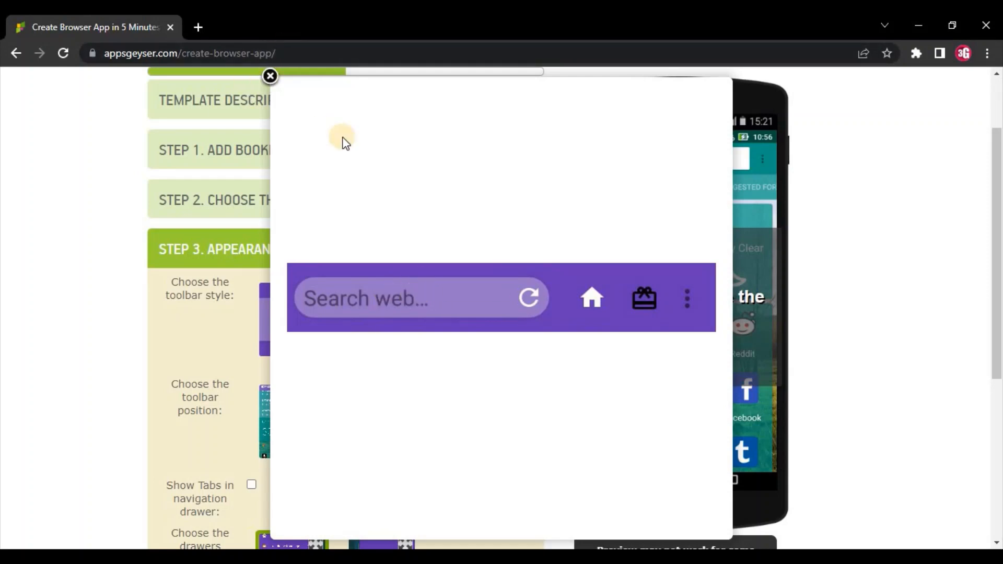
click(270, 75)
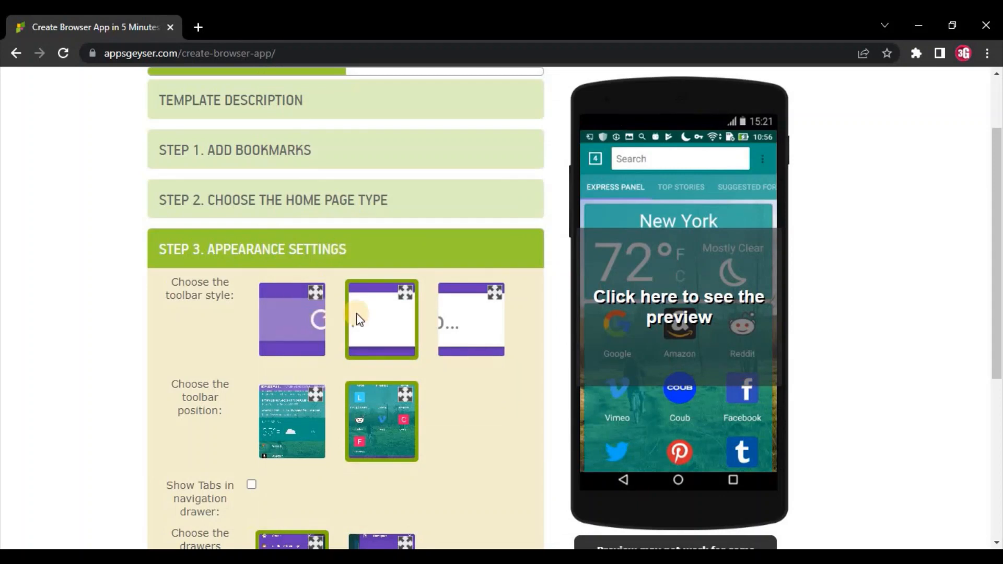
click(405, 296)
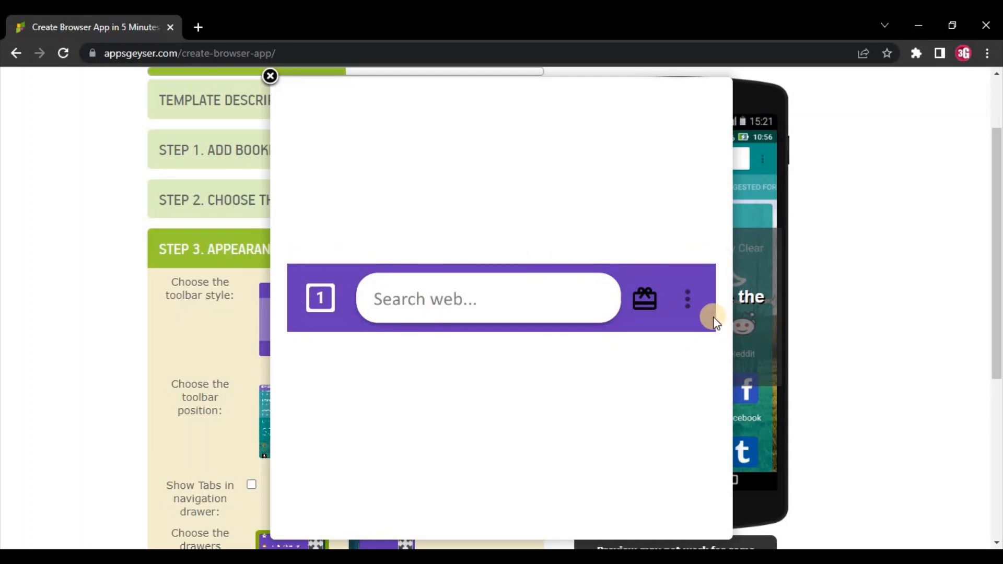
click(271, 77)
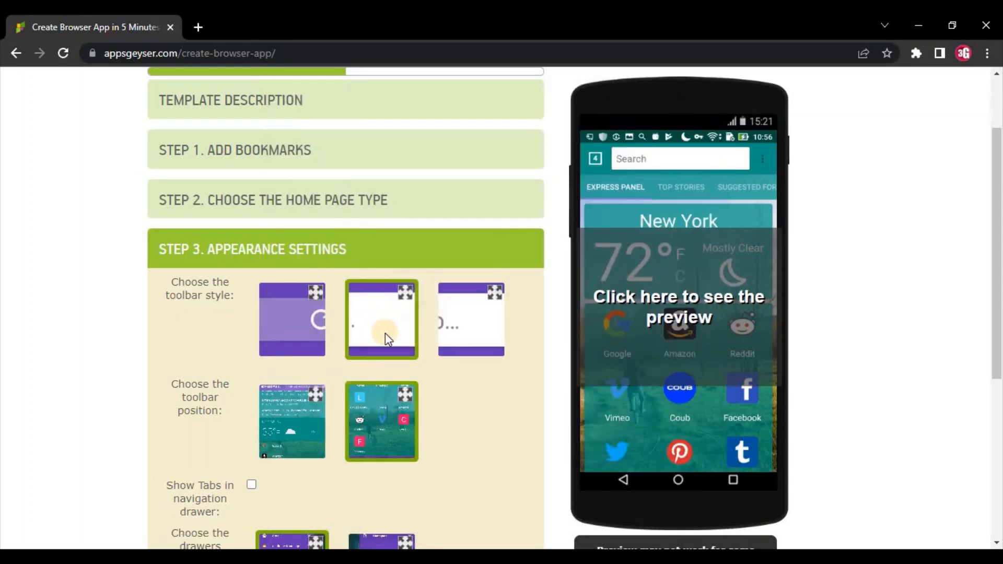
click(492, 296)
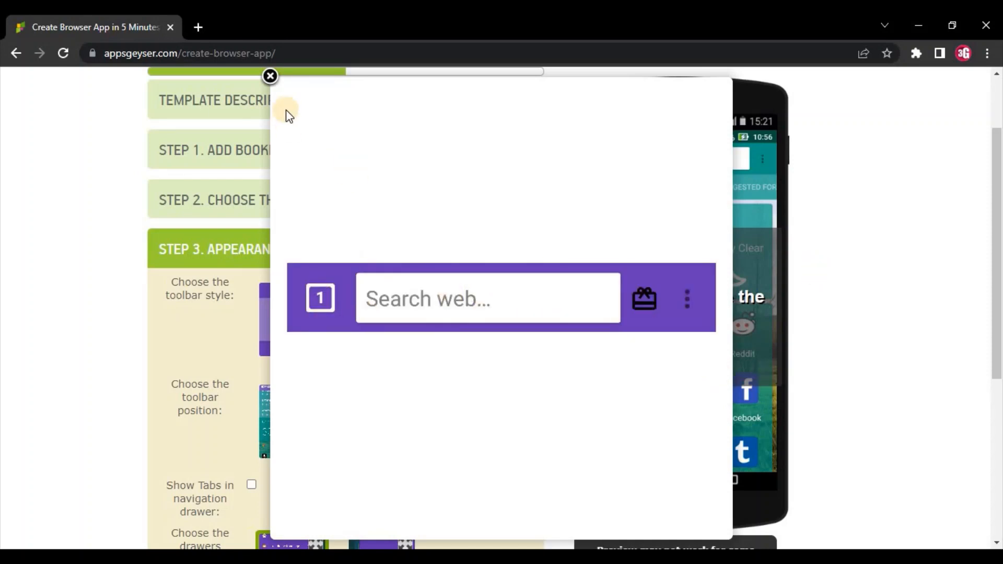
click(270, 78)
Try the third toolbar style, with the square search box, and switch back to the second, rounded one
click(470, 312)
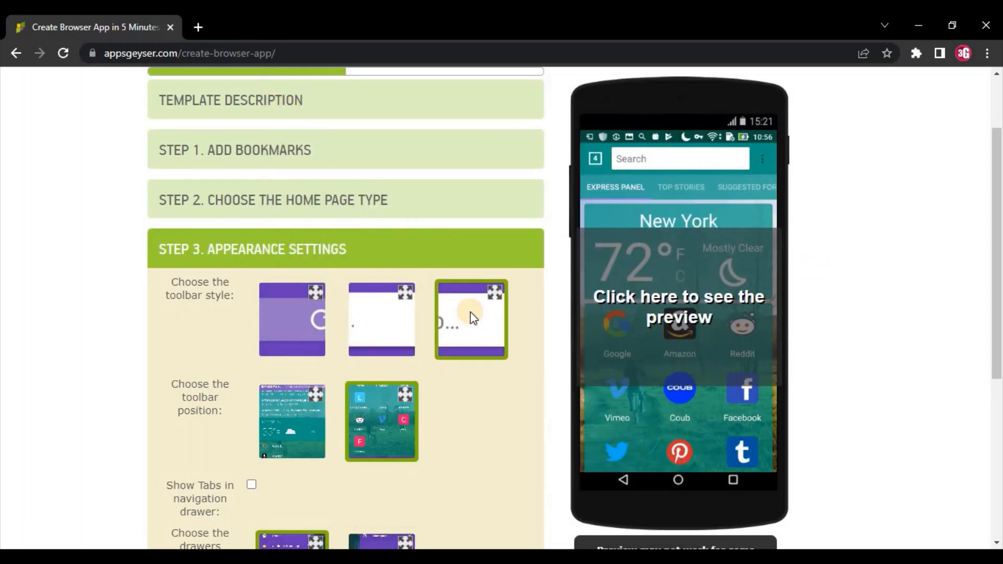
scroll(405, 277, down, 1)
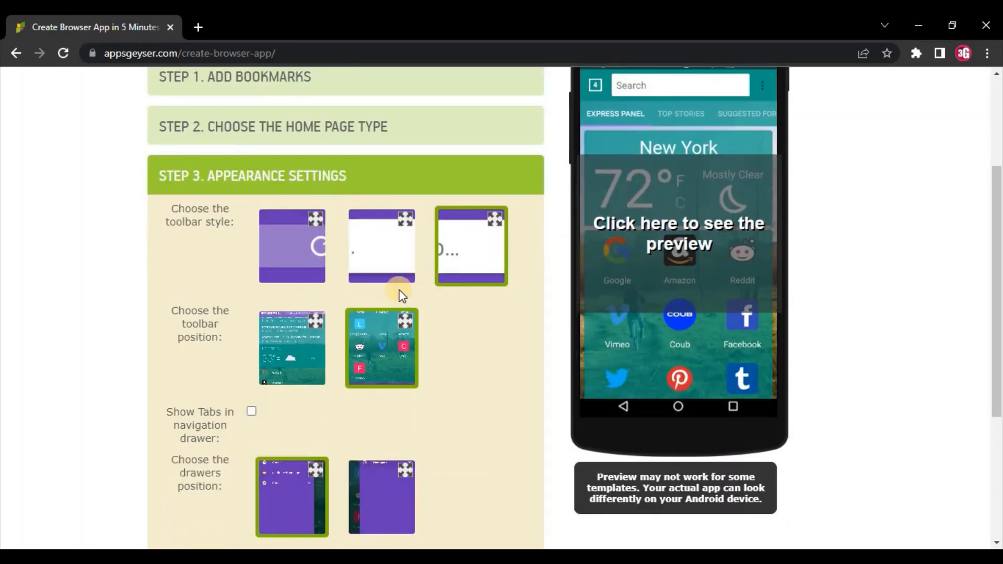
click(376, 242)
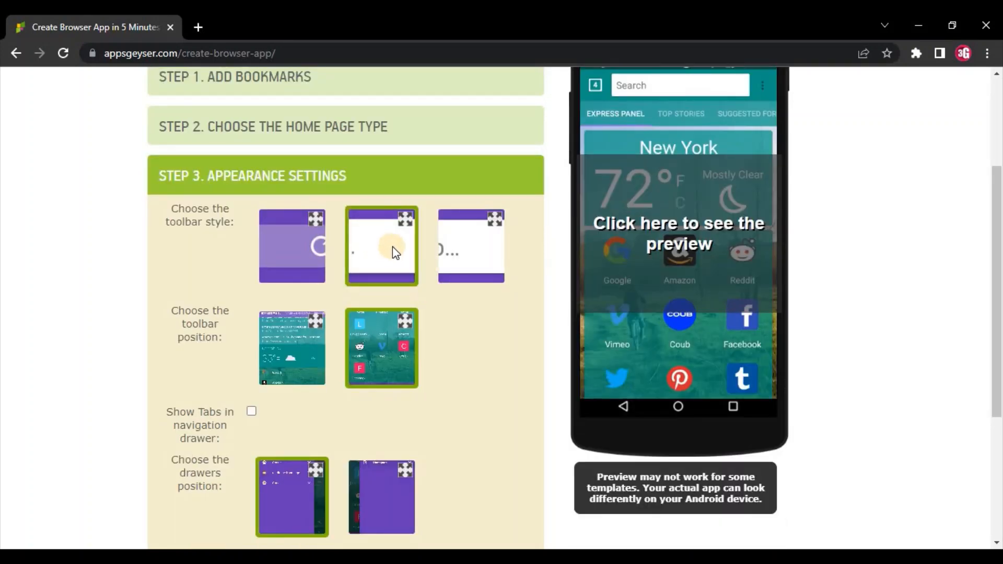
Set the toolbar position to the top of the app and compare the enlarged previews of both positions
scroll(484, 255, down, 1)
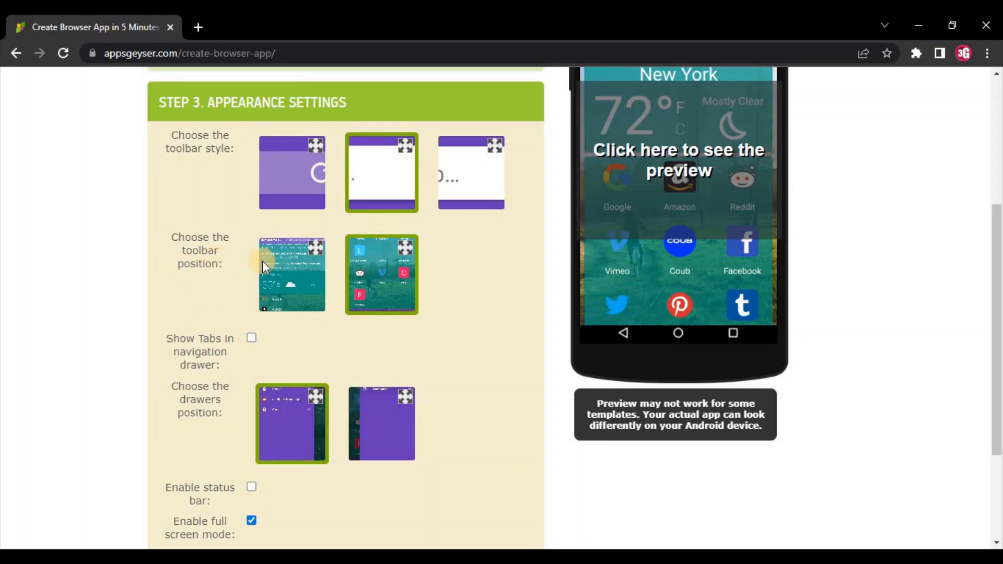
click(318, 249)
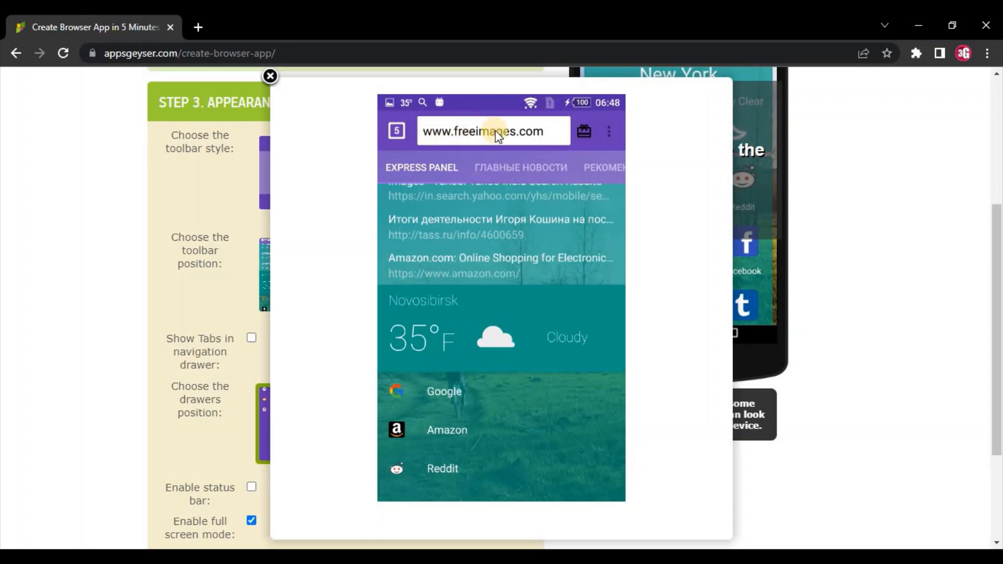
click(270, 76)
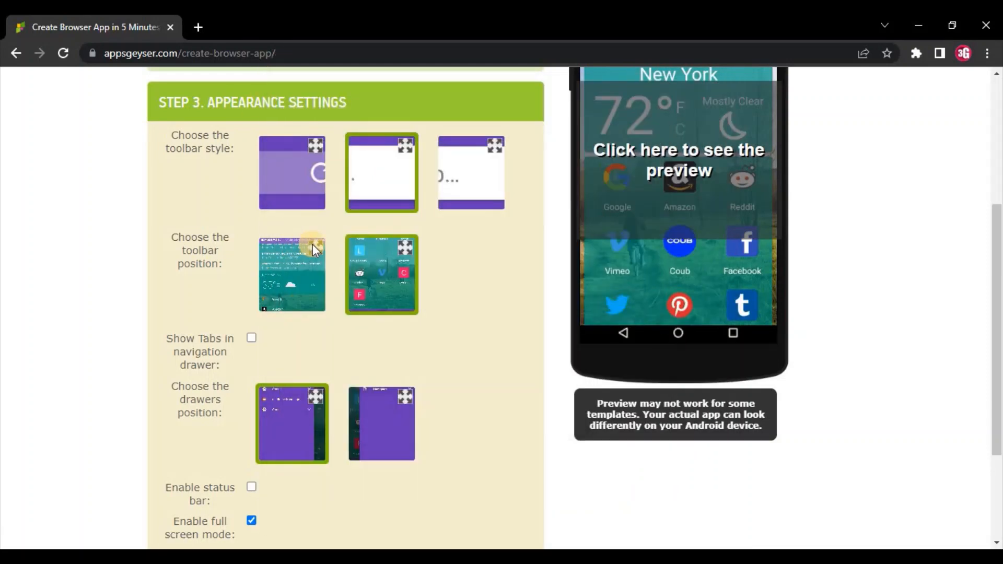
click(303, 280)
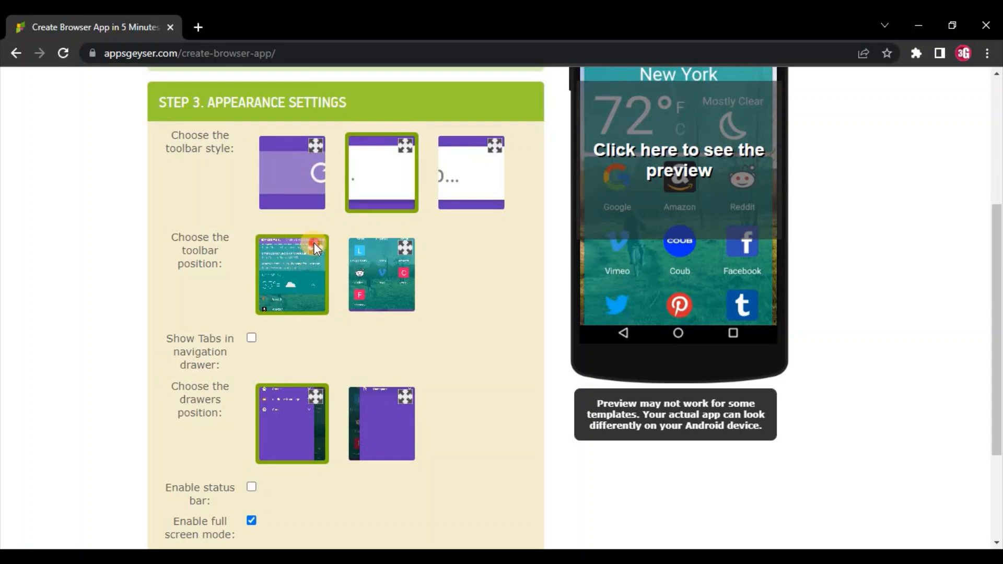
click(315, 246)
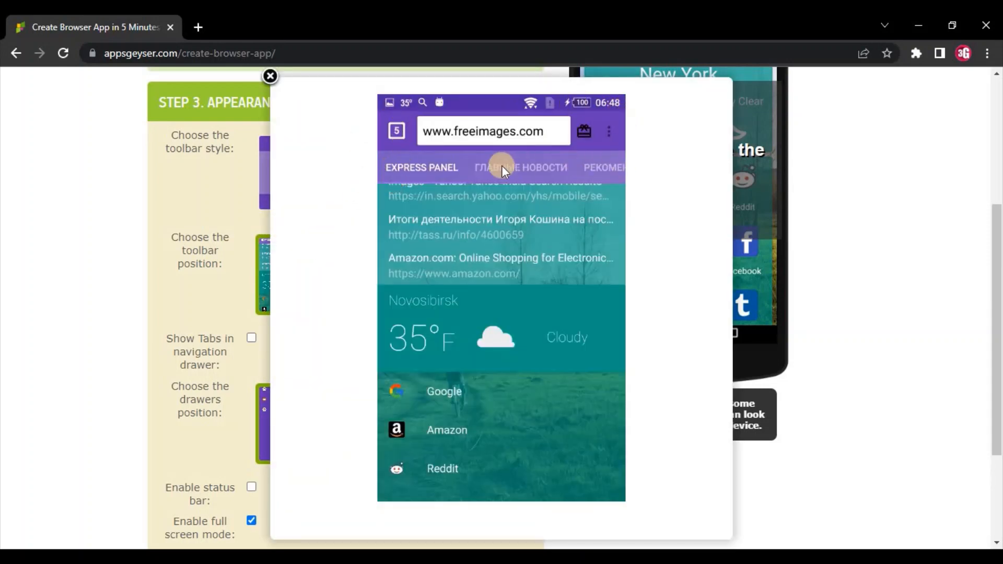
click(269, 76)
click(406, 247)
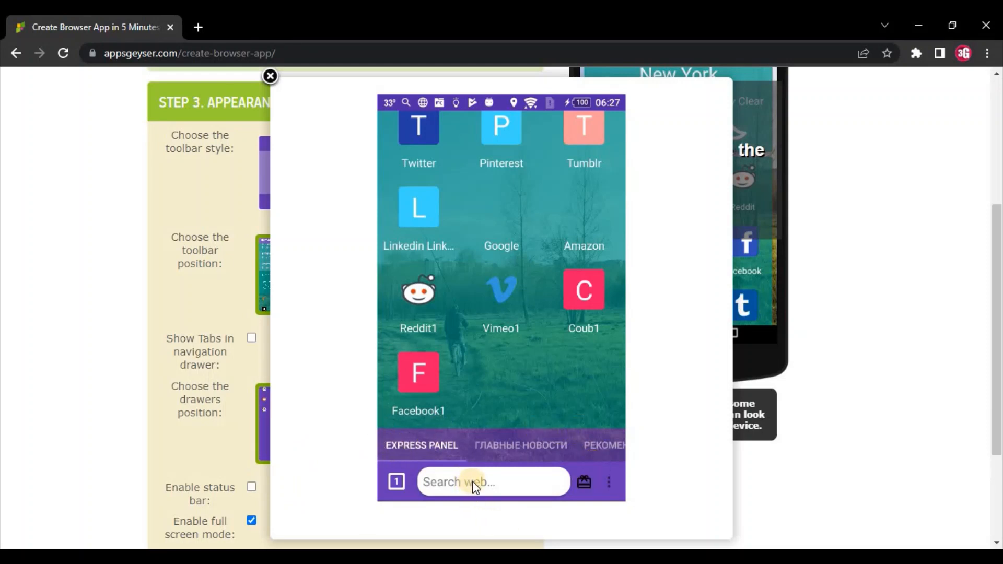
click(270, 76)
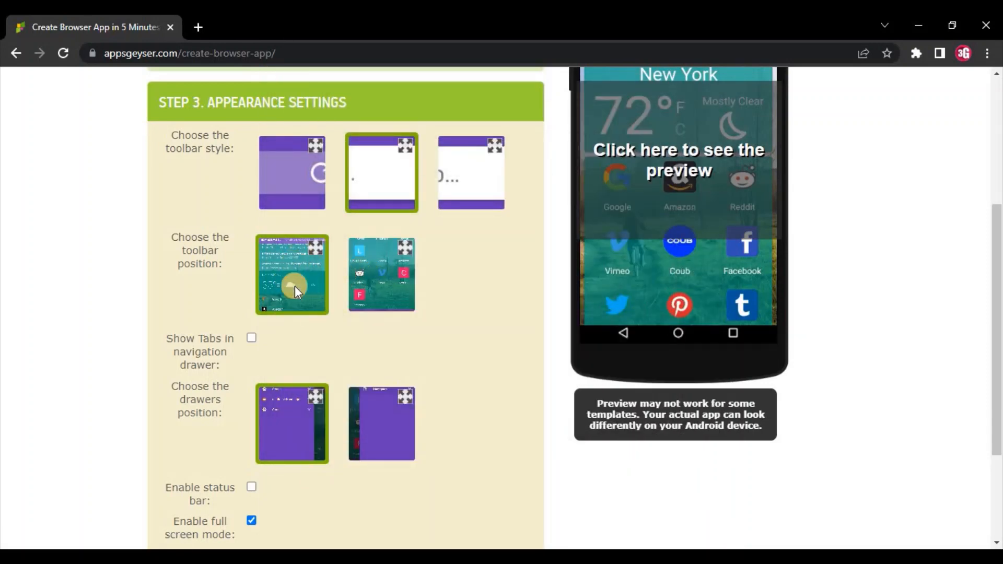
Enable showing tabs in the navigation drawer
scroll(290, 273, down, 3)
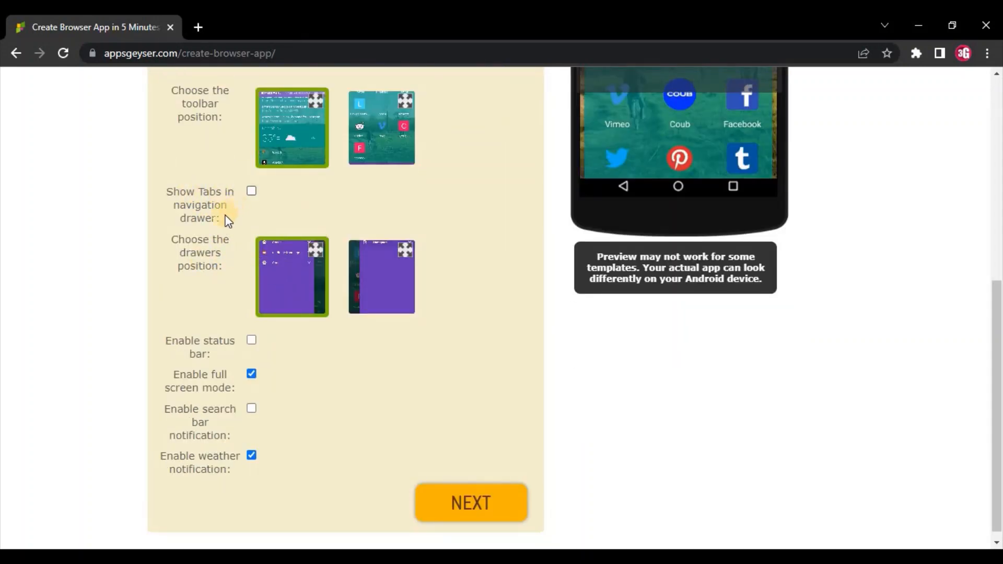
click(252, 192)
click(248, 199)
View the enlarged preview of the first drawers position and choose that option
scroll(269, 215, down, 1)
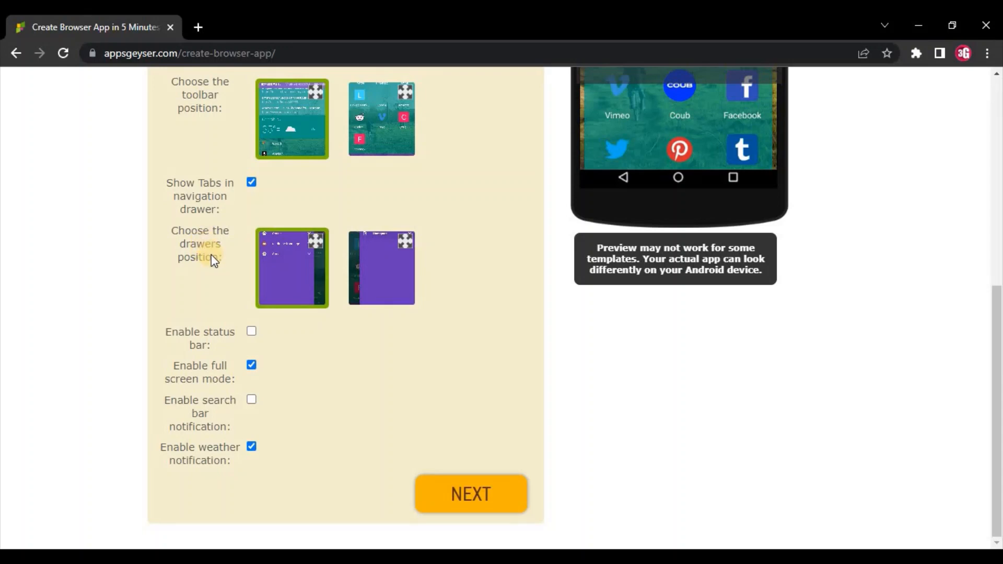
click(316, 240)
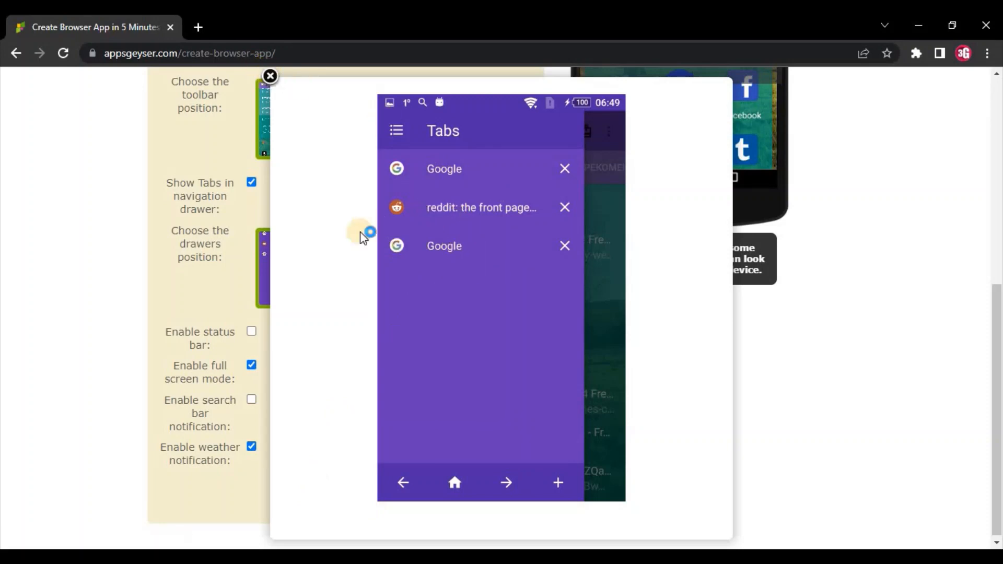
click(271, 76)
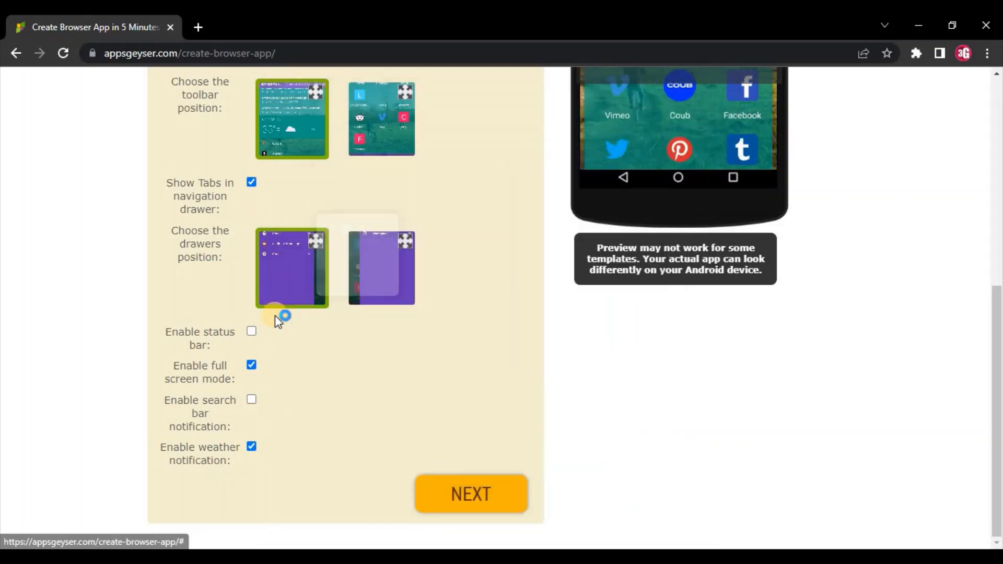
click(286, 262)
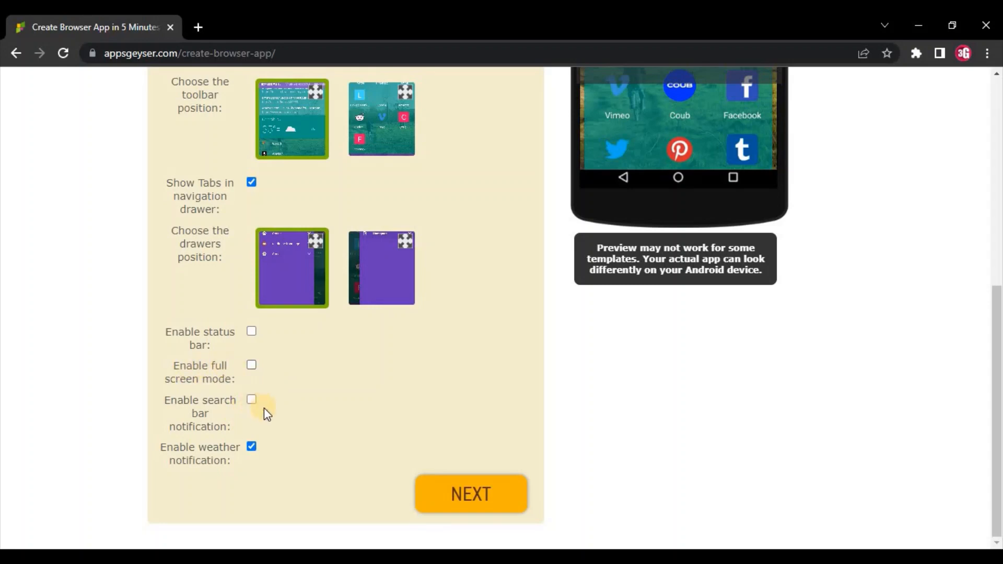
Enable the search bar notification, disable the weather notification, and continue to the app name
click(251, 400)
click(256, 449)
click(253, 446)
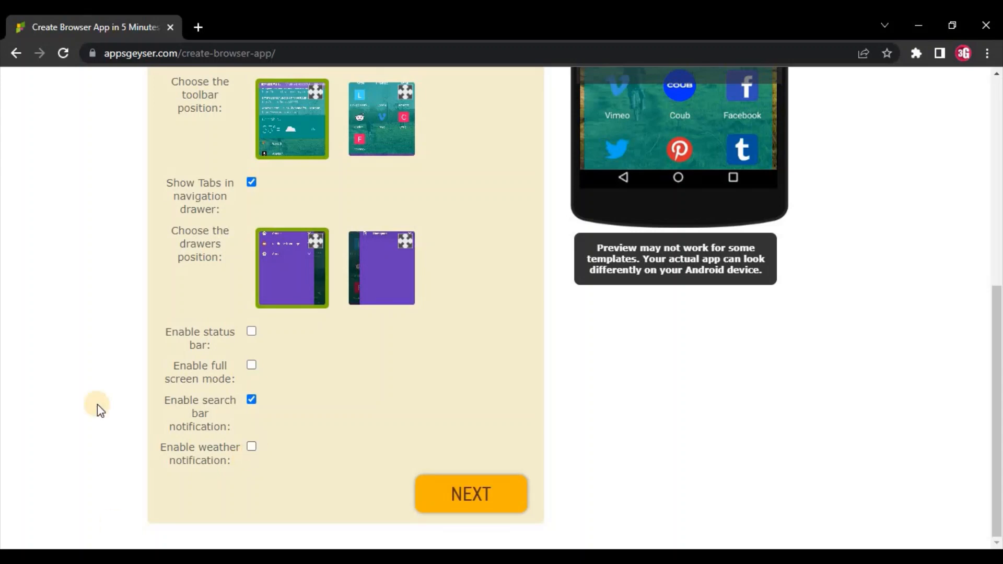
click(469, 501)
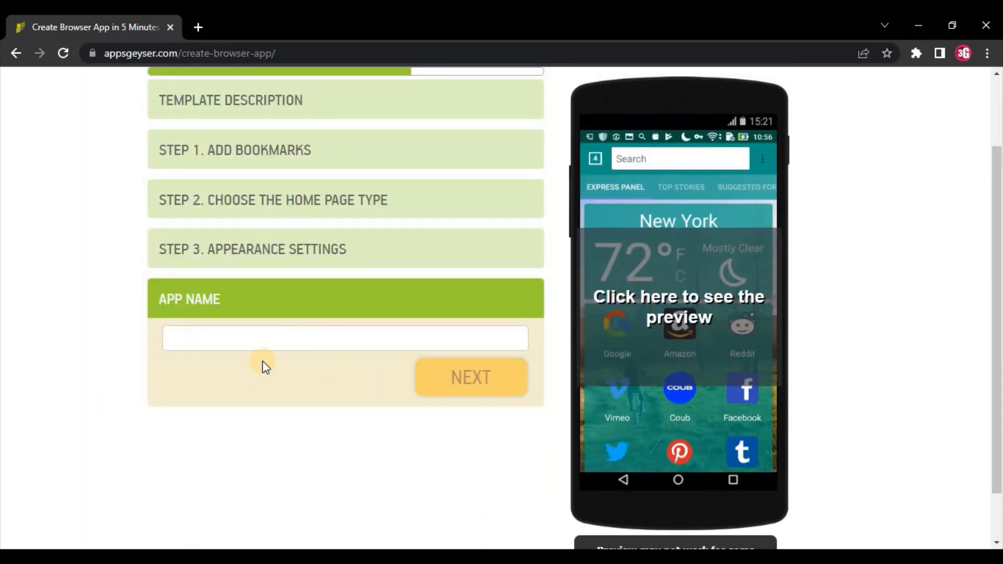
click(229, 340)
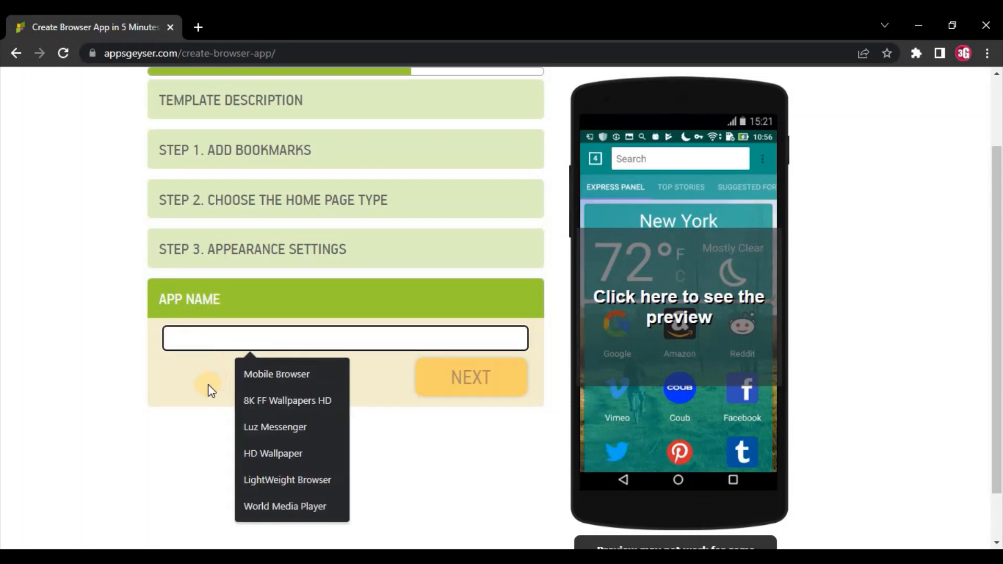
click(196, 383)
click(223, 344)
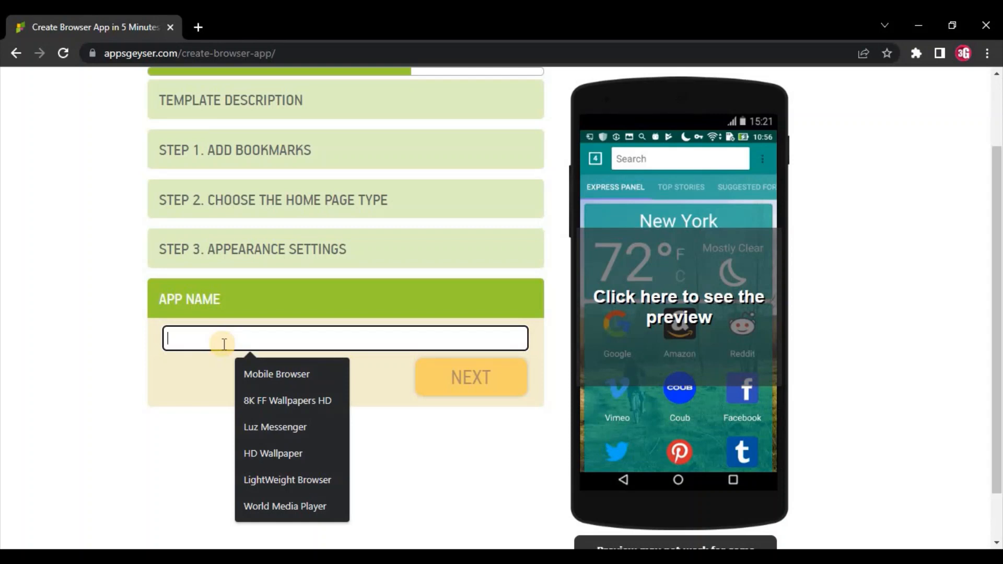
click(266, 454)
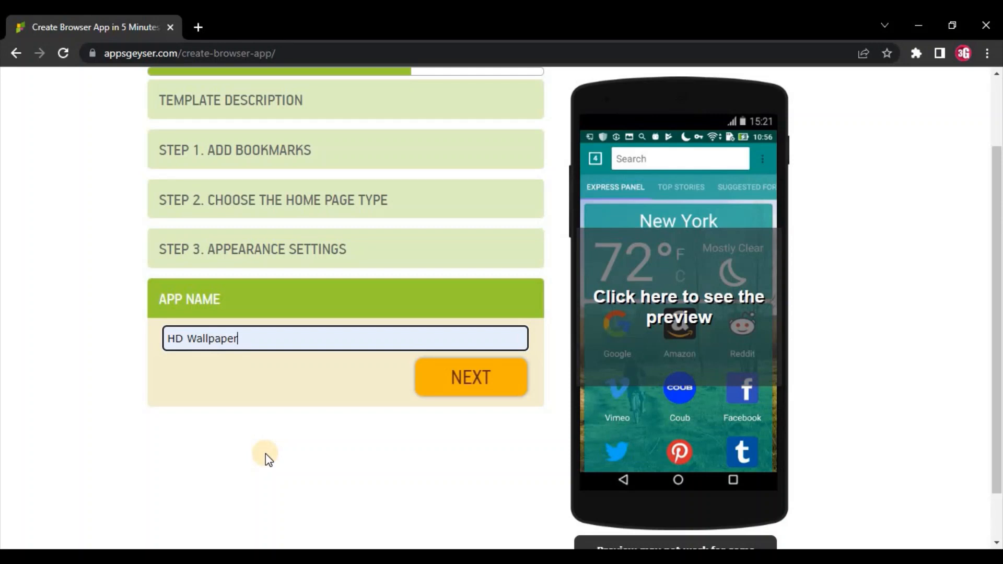
key(ctrl+a)
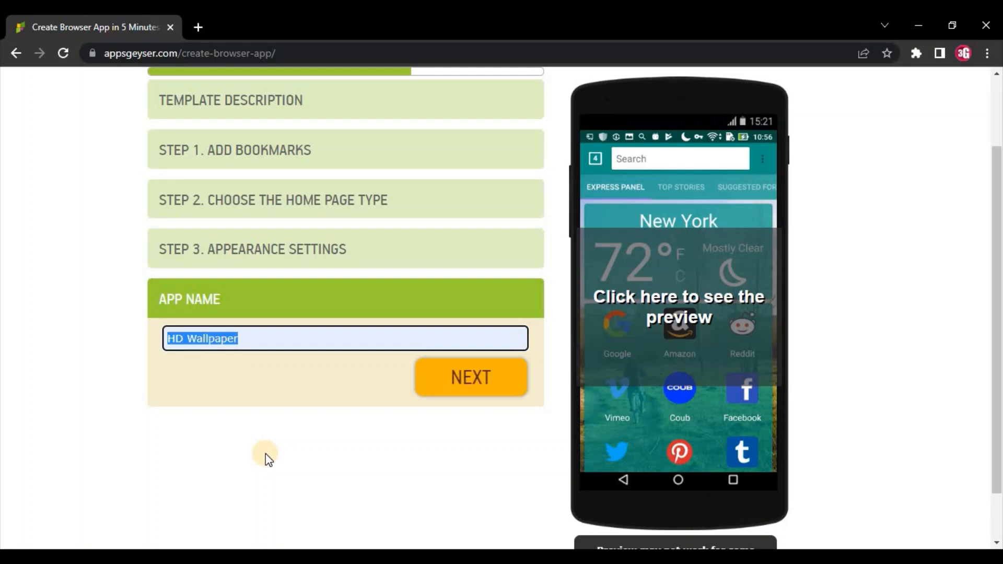
key(BackSpace)
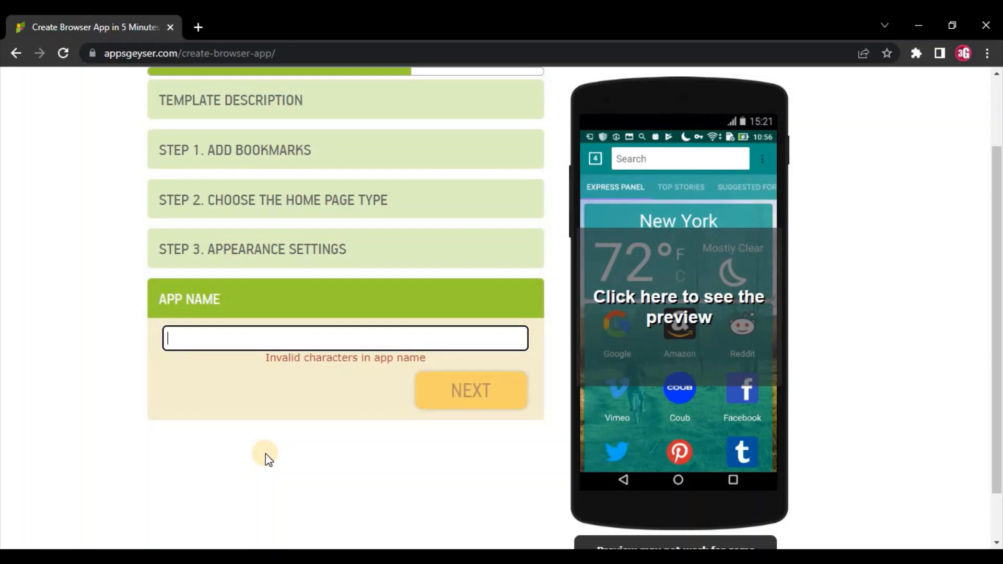
Name the app Mobile Browser and continue to the icon settings
text(Mobile)
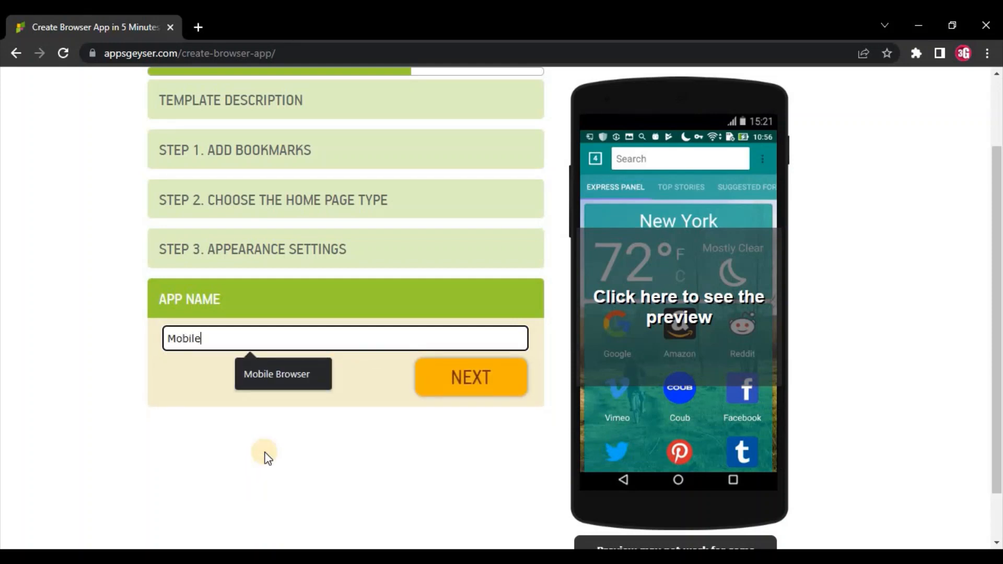
text( Browser)
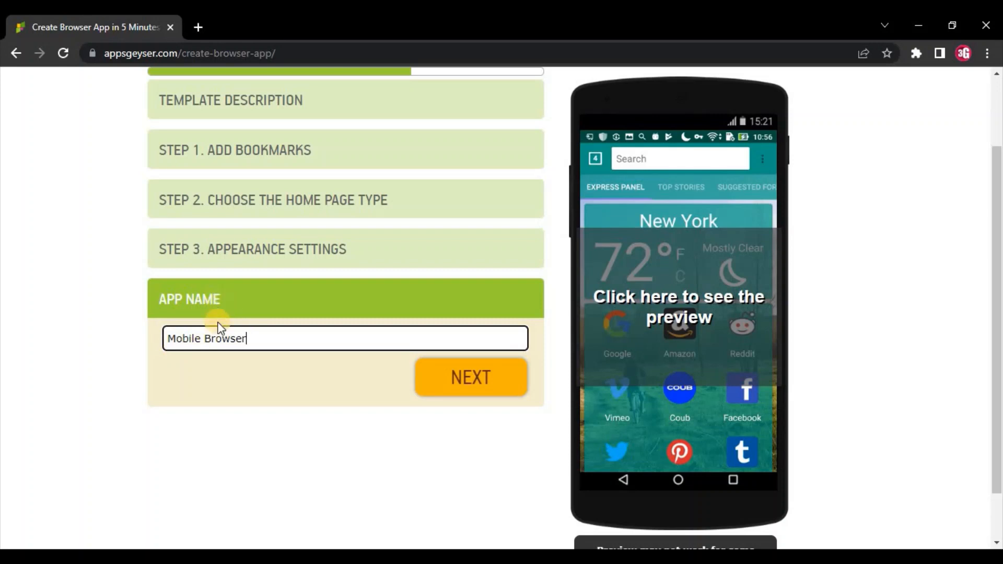
click(458, 376)
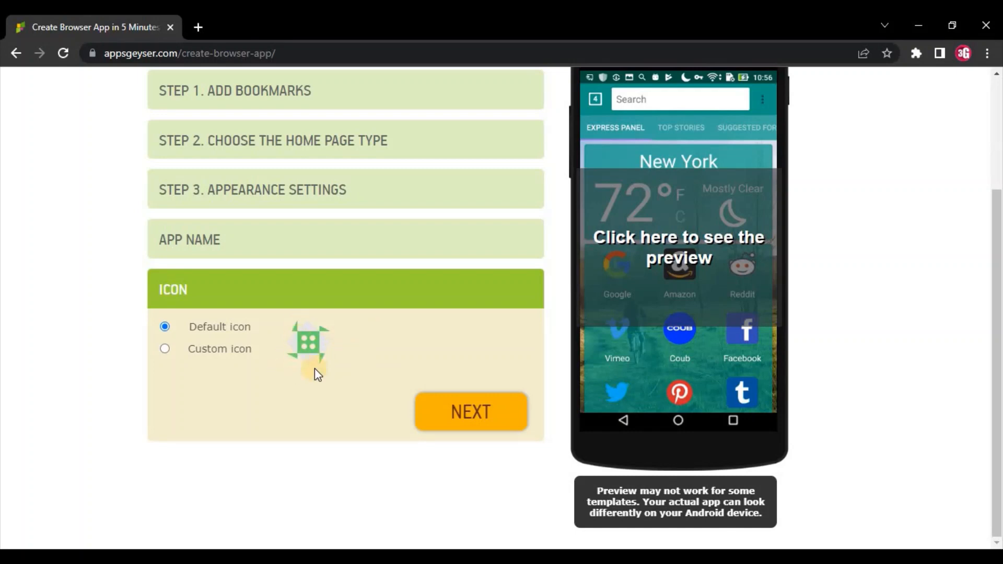
Choose a custom icon for the app and open iconfinder.com in a new browser tab
click(164, 347)
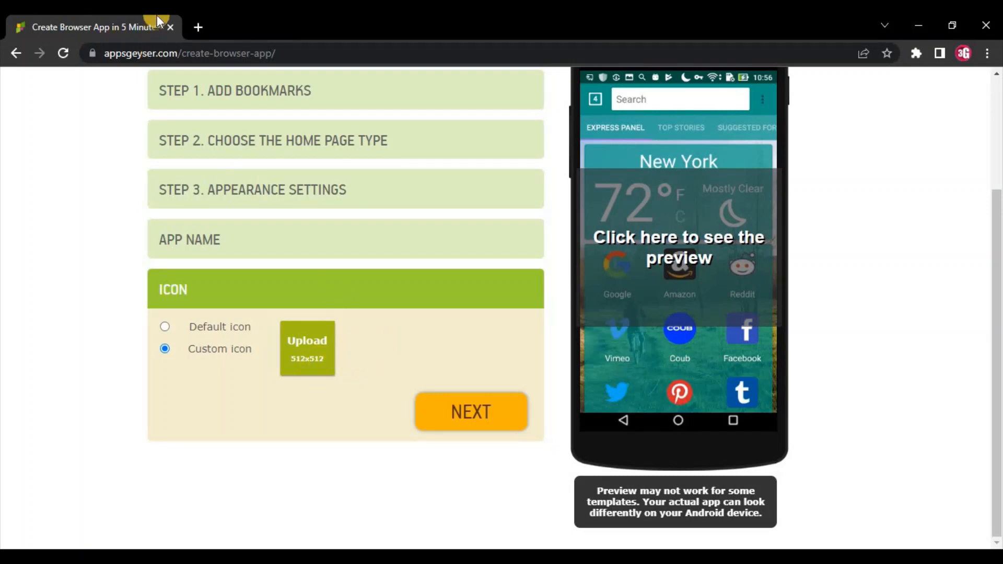
click(198, 26)
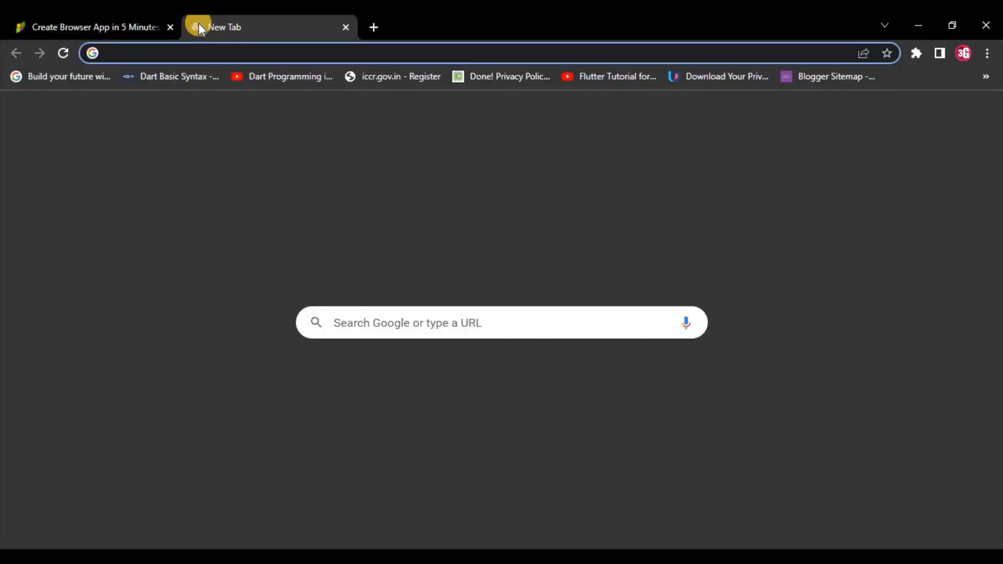
text(iconfinder.c)
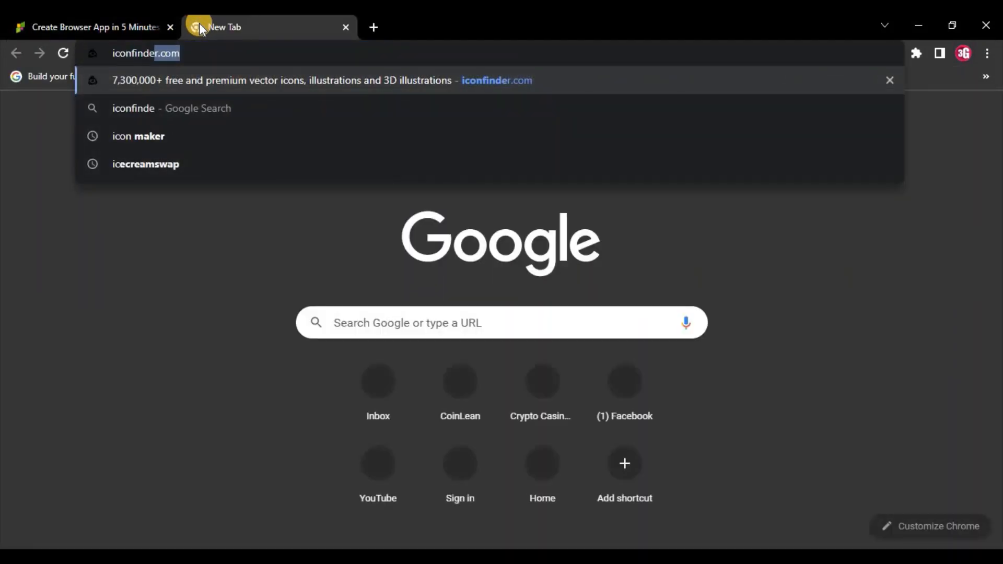
text(om)
key(Return)
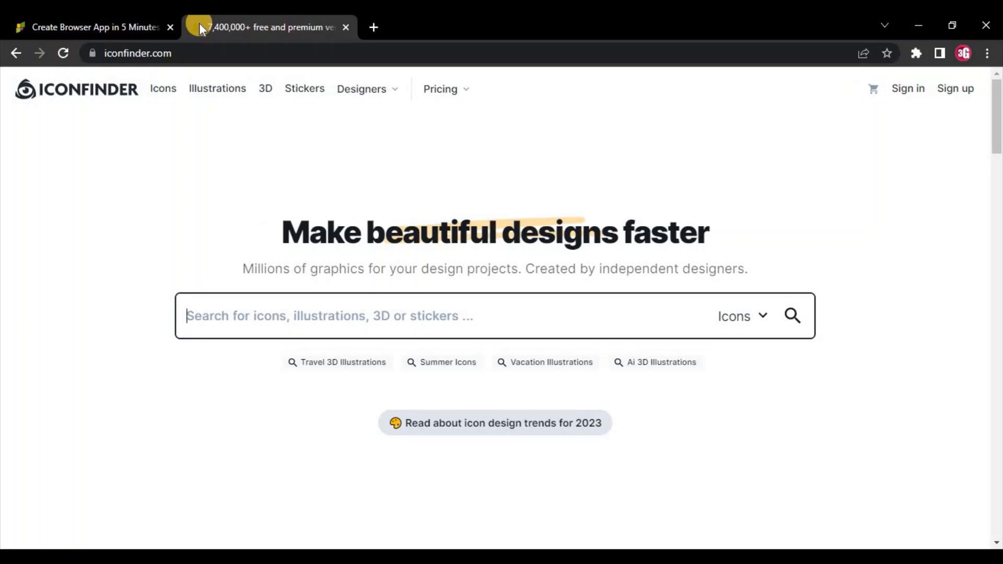
Search Iconfinder for browser icons and look through the results
text(brows)
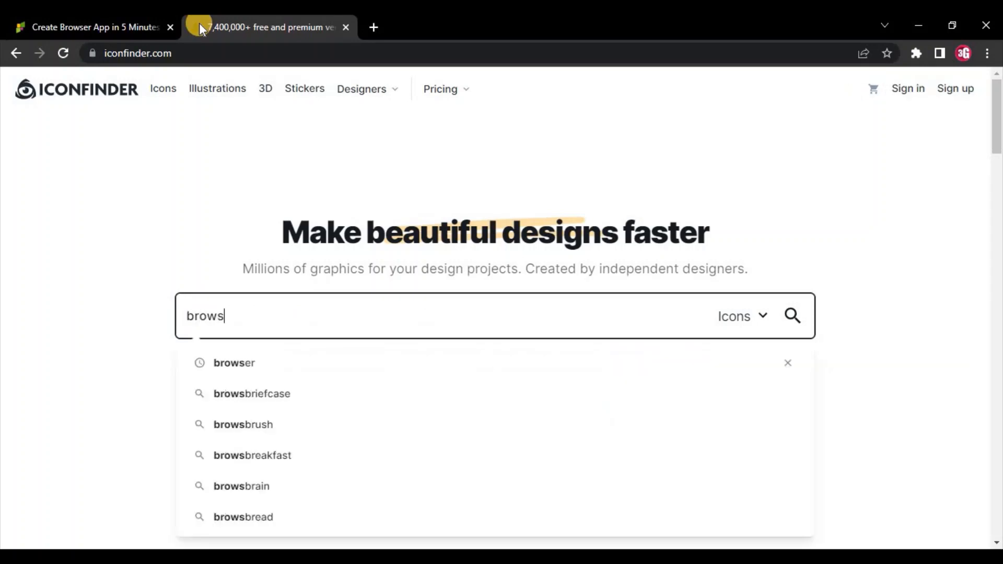
text(er icons)
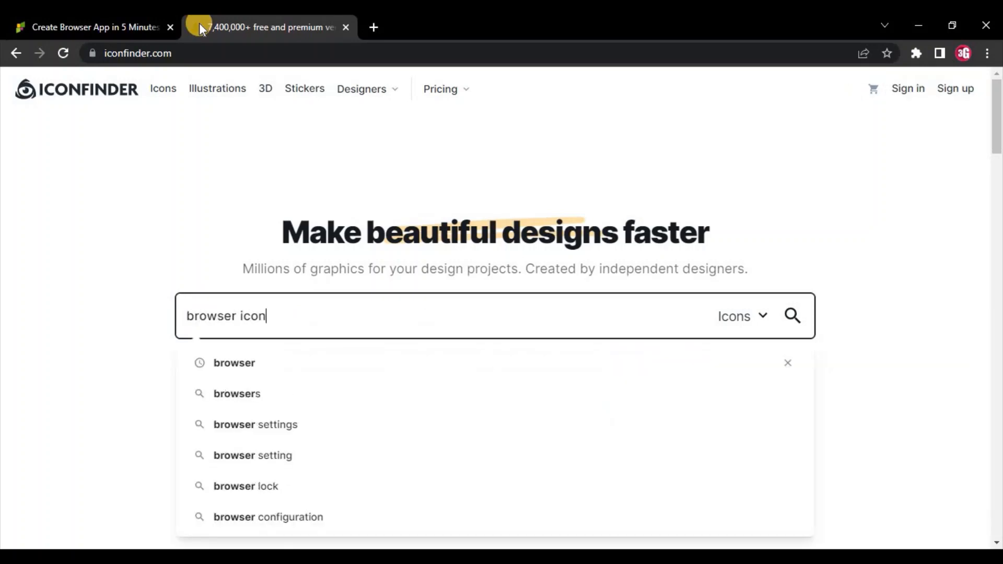
key(Return)
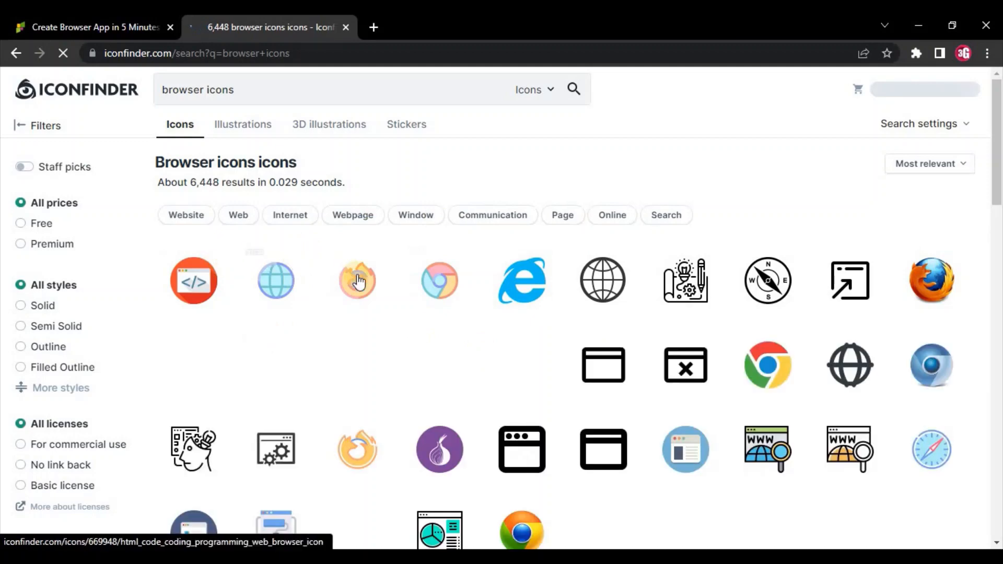
scroll(460, 300, down, 10)
scroll(454, 295, up, 10)
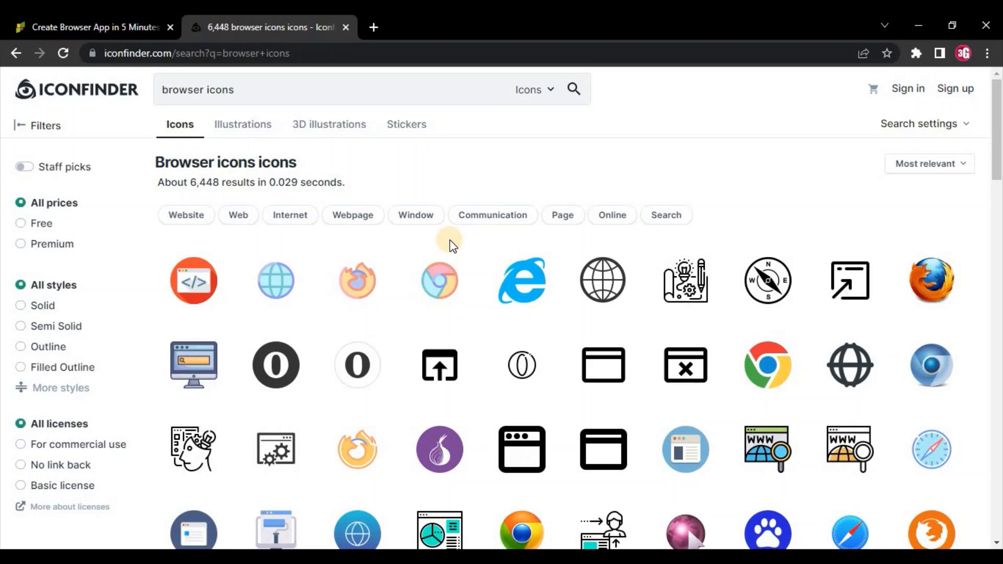
Save the black compass icon as PNG image 910087 in Downloads and return to the AppsGeyser tab
click(770, 287)
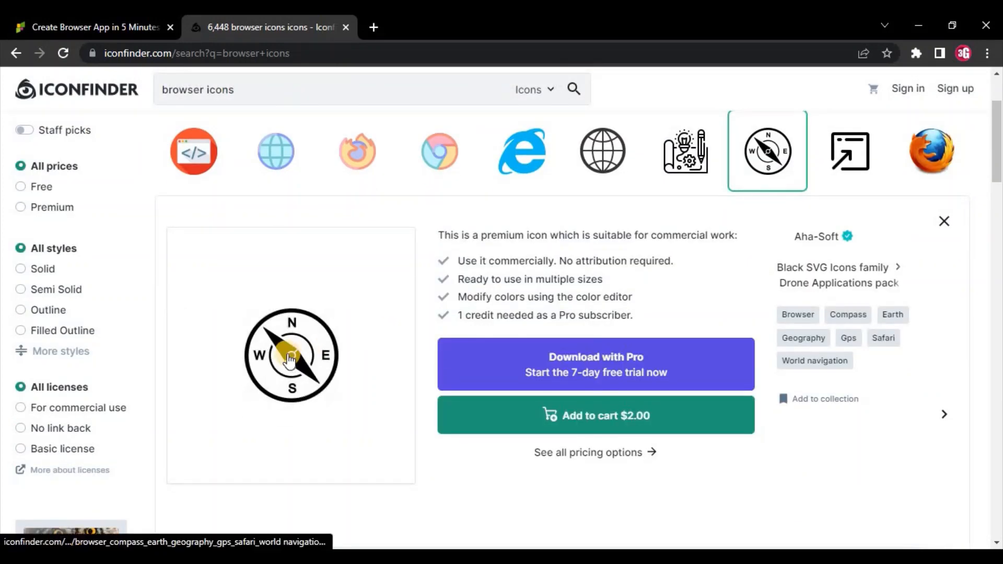
right_click(284, 355)
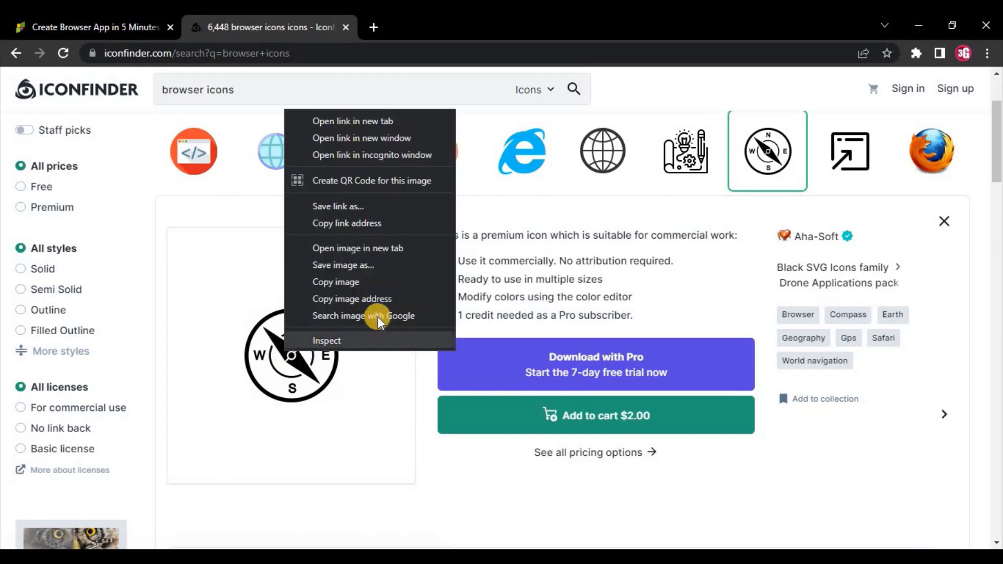
click(335, 264)
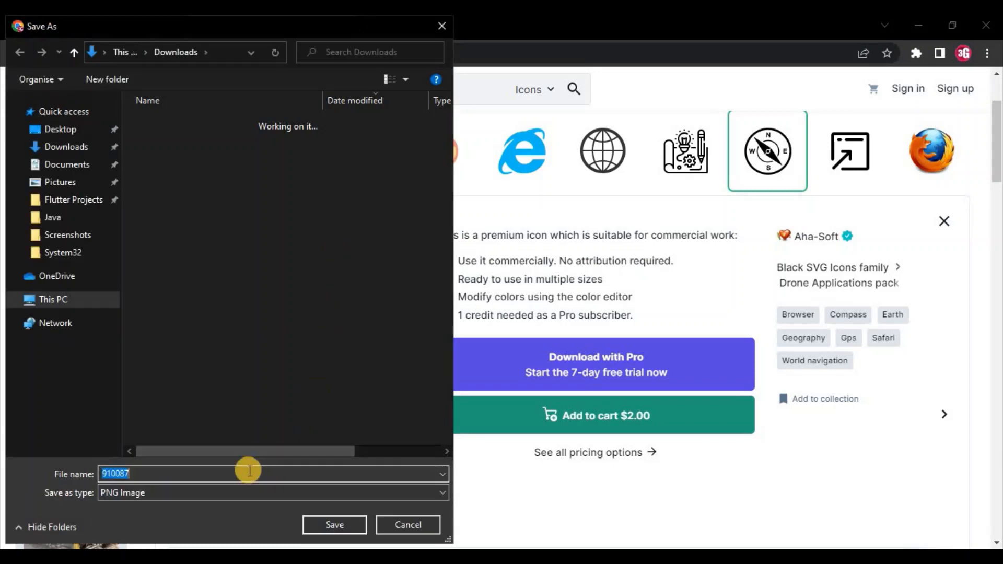
click(330, 525)
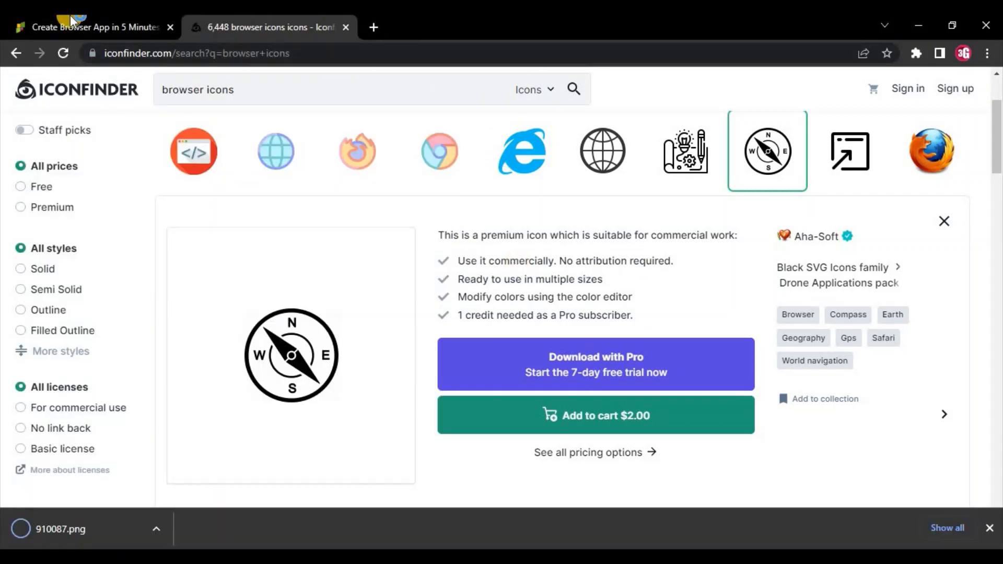
click(70, 21)
Try to upload the 910087 image from Downloads as the app's custom icon
click(303, 342)
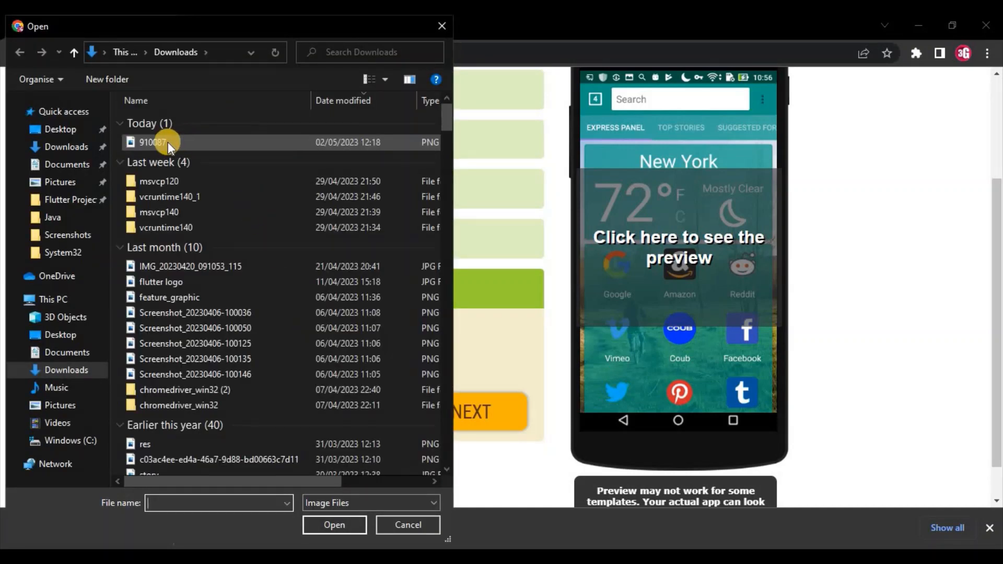
click(334, 525)
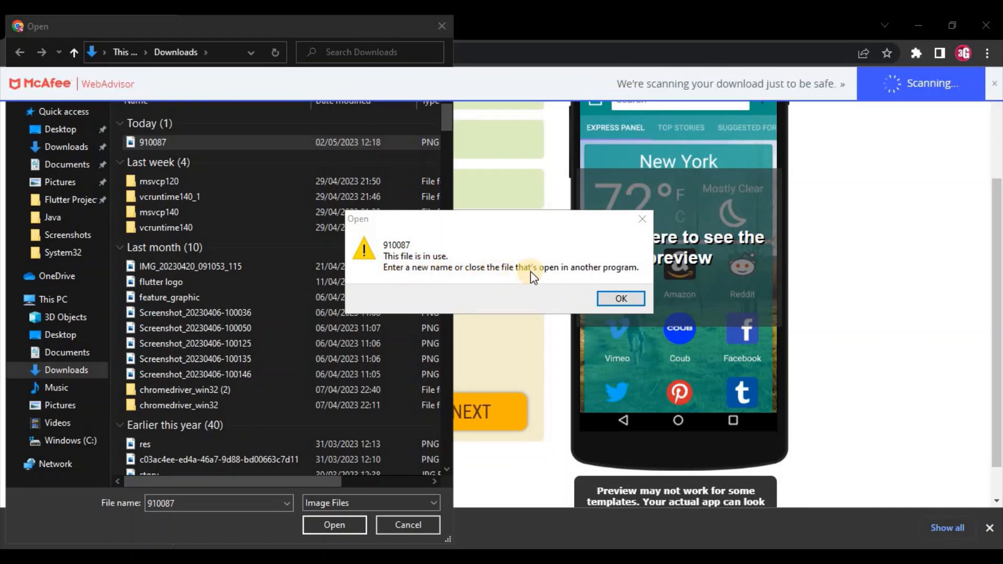
click(607, 294)
click(444, 25)
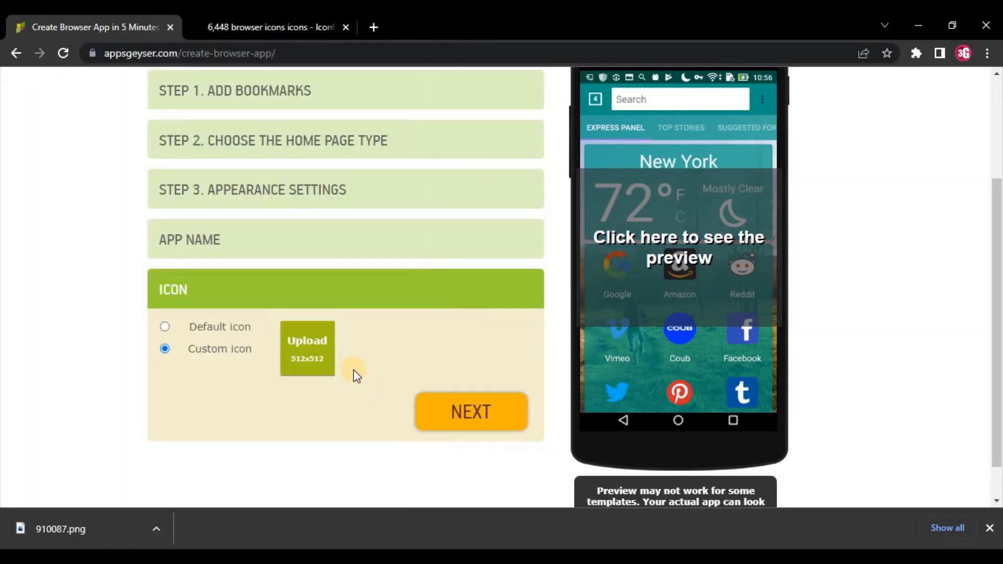
Upload the 910087 image from the Downloads folder as the app's custom icon
click(311, 347)
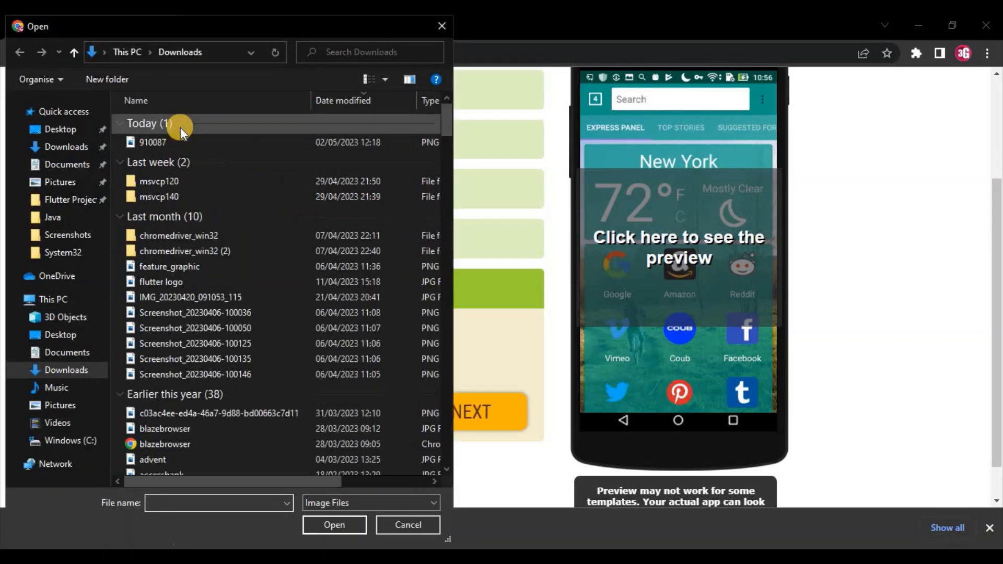
click(179, 146)
click(340, 523)
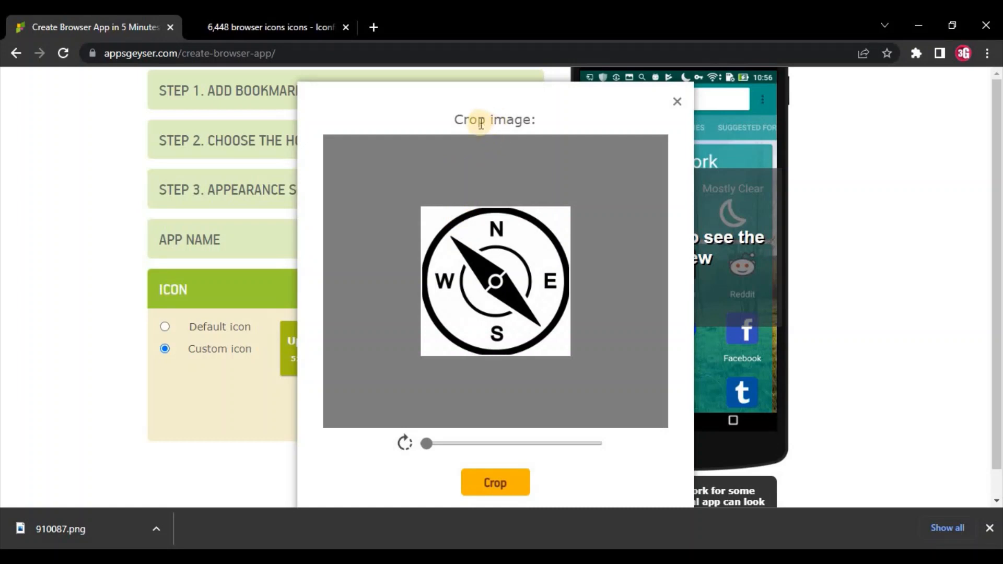
Rotate the compass icon through a full turn in quarter-turn increments in the crop dialog
mouse_move(426, 450)
mouse_down()
mouse_move(573, 448)
mouse_move(413, 447)
mouse_up()
click(405, 443)
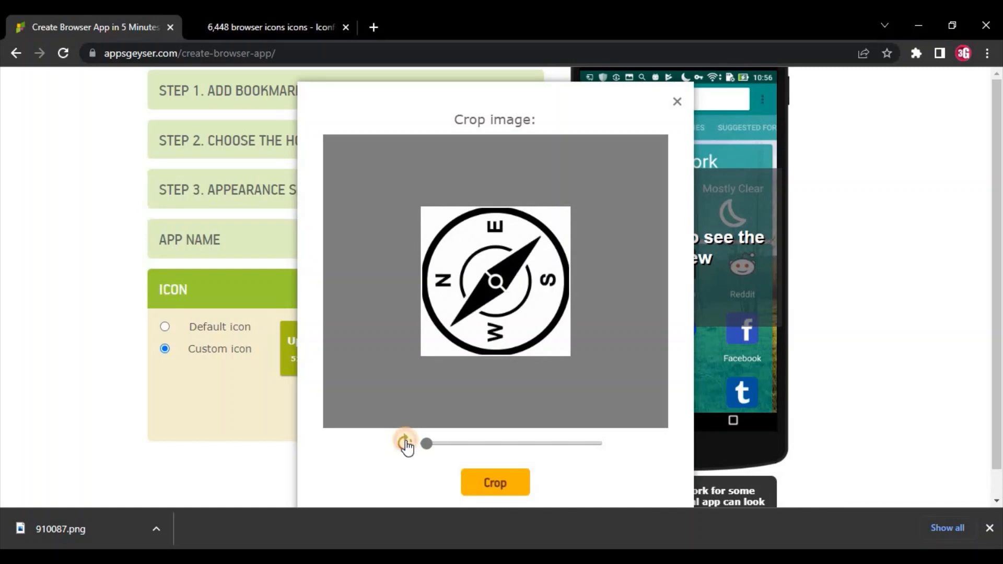
click(406, 444)
click(406, 443)
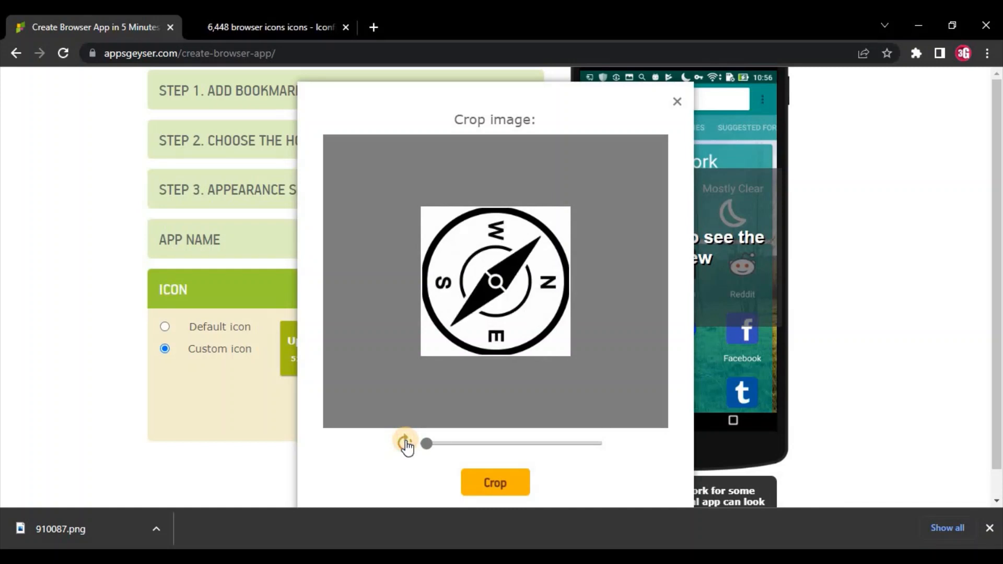
click(405, 443)
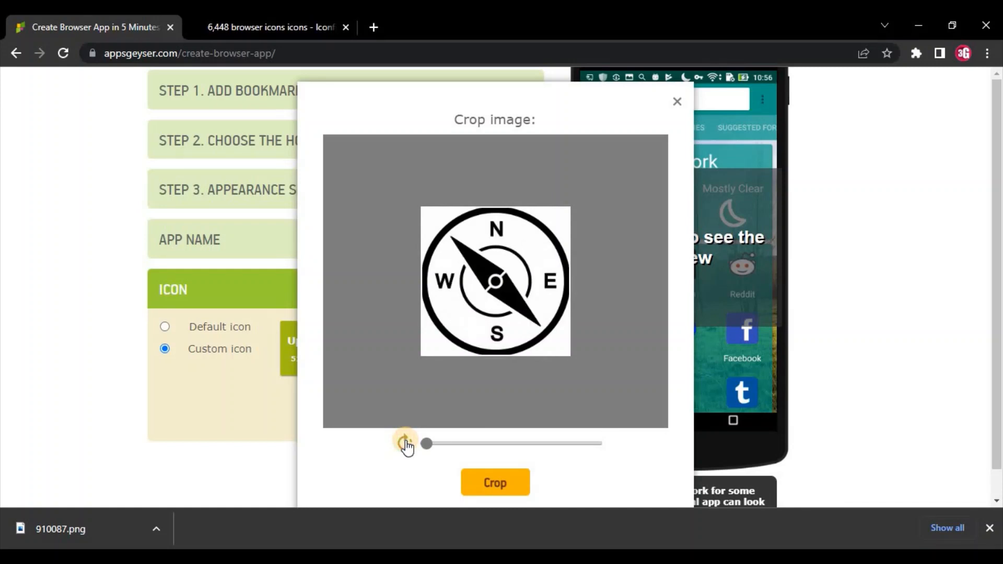
Crop the compass icon with the default framing, dismiss the browser's downloads bar and complete the icon settings
click(507, 478)
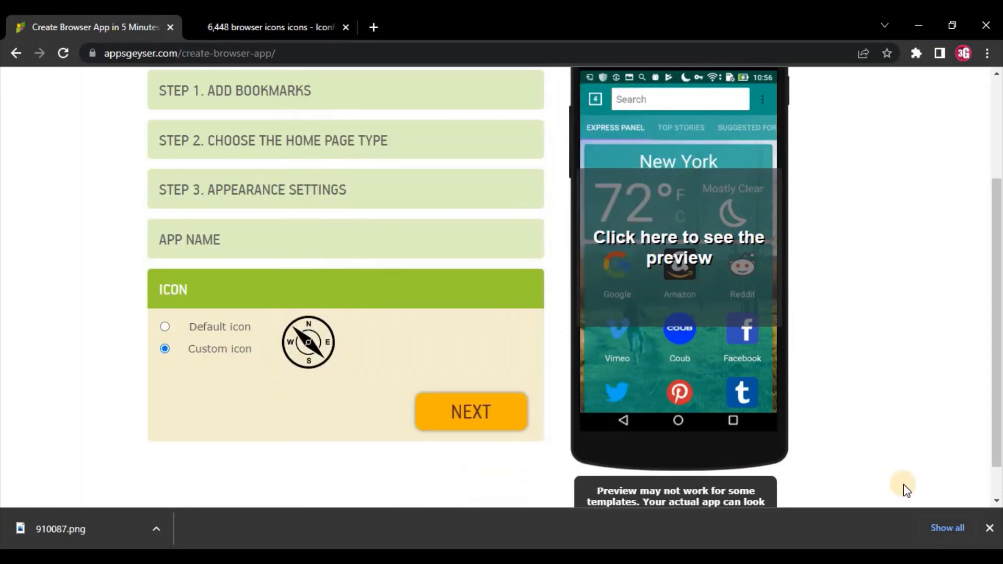
click(986, 528)
click(483, 409)
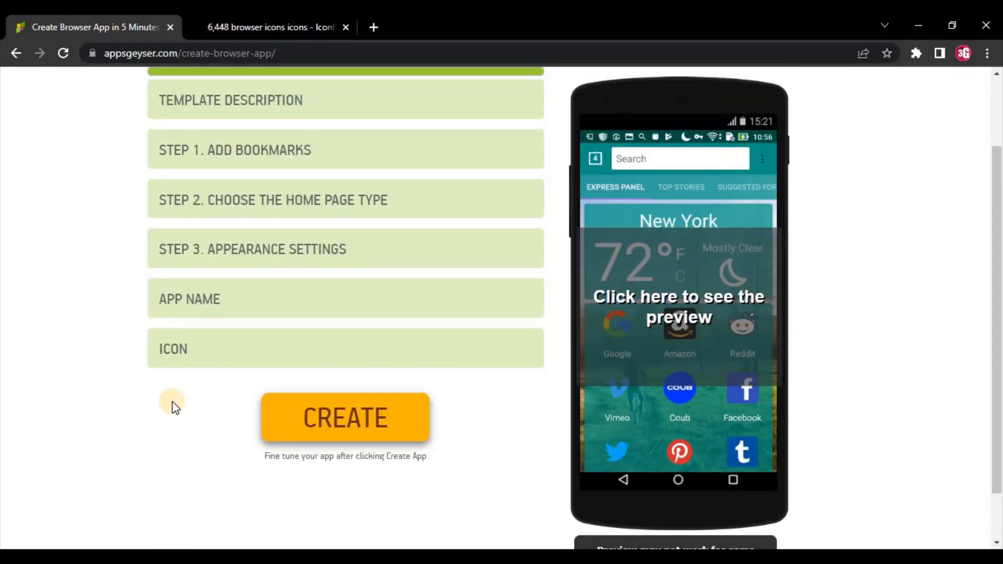
Create the Mobile Browser app from the completed template
click(320, 416)
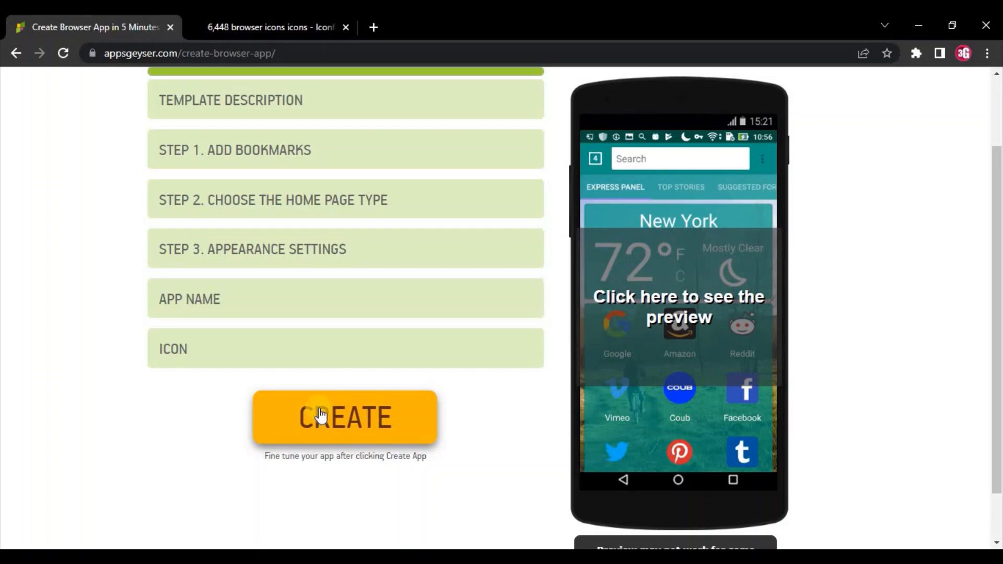
click(322, 416)
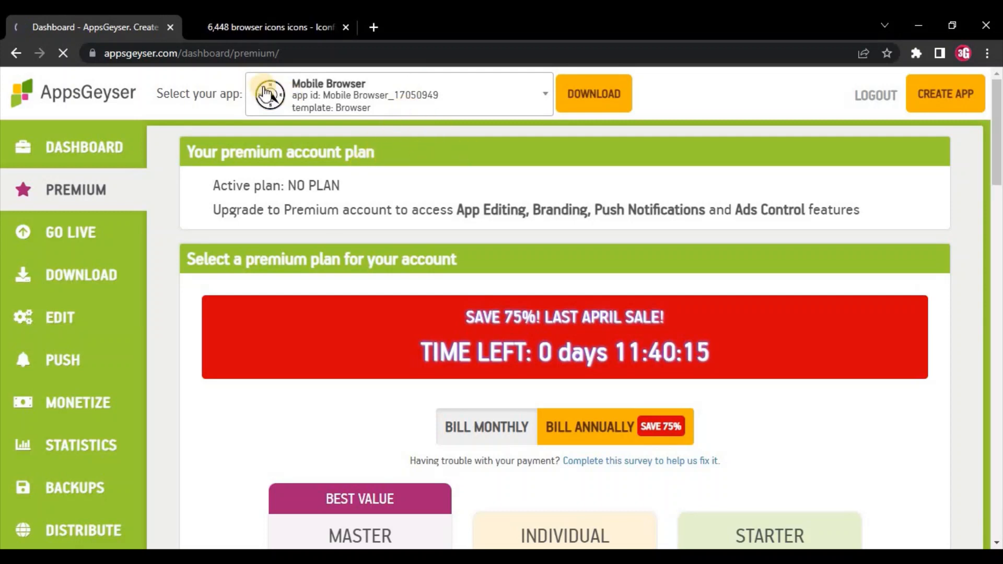
View the account's app list and glance over the premium plan page on the dashboard
click(481, 97)
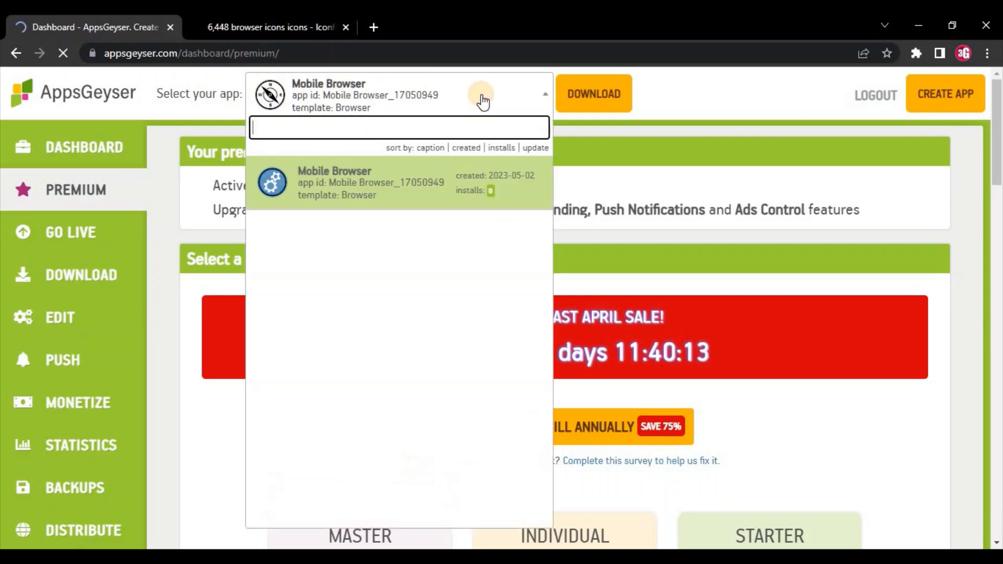
click(479, 95)
scroll(451, 184, down, 1)
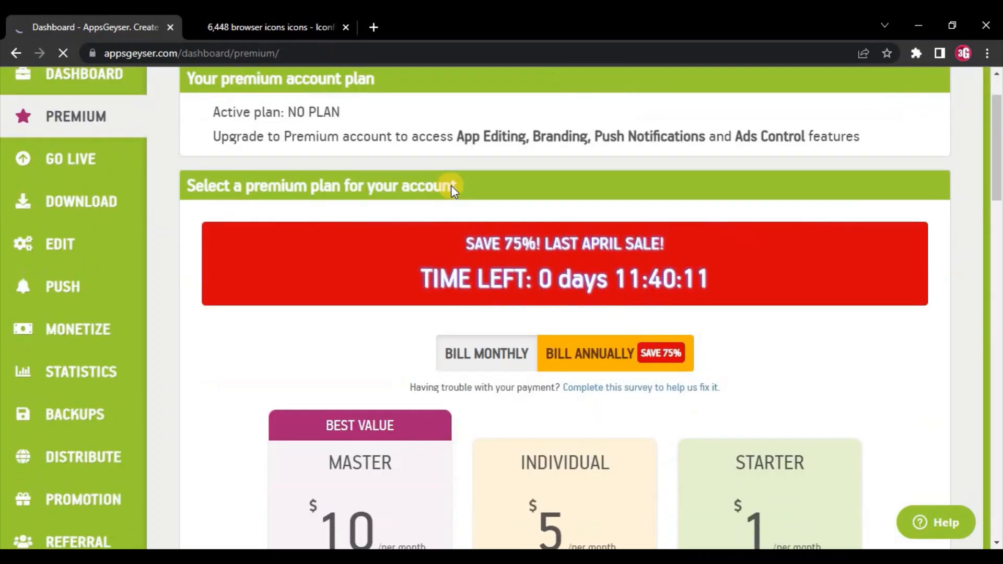
scroll(450, 184, up, 1)
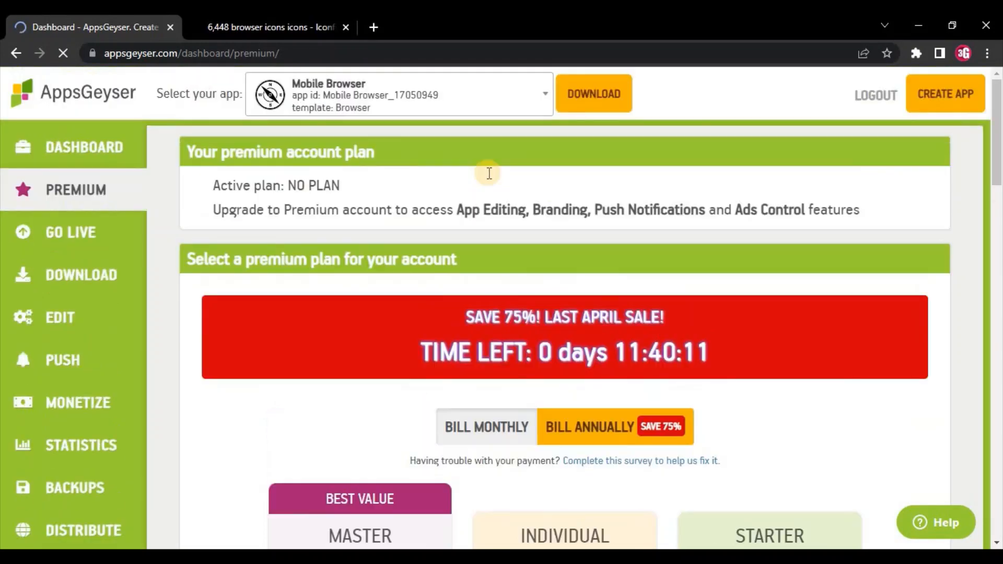
Look over the Mobile Browser app's download page, then examine its Appnext and Google AdMob monetization settings
click(589, 103)
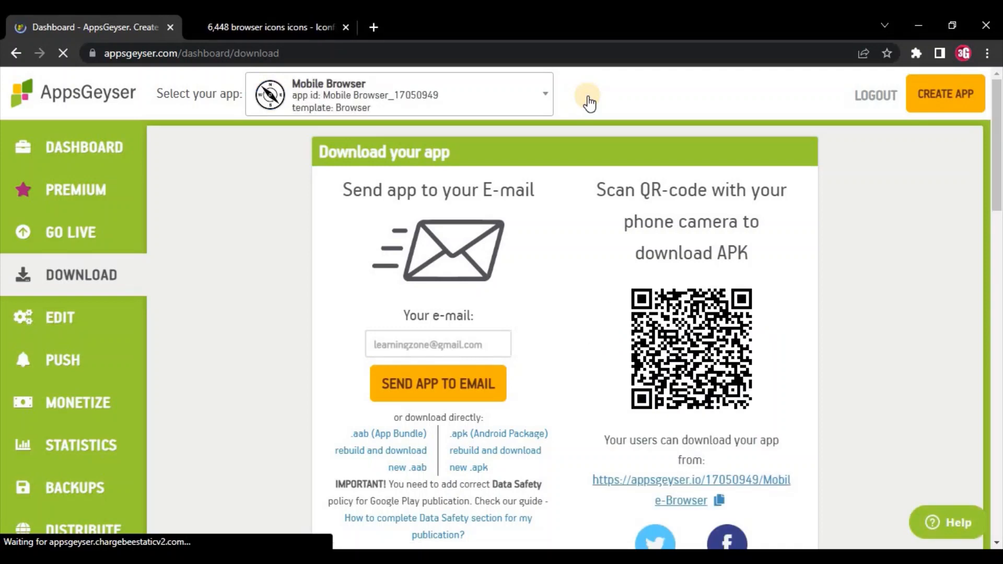
scroll(589, 103, down, 1)
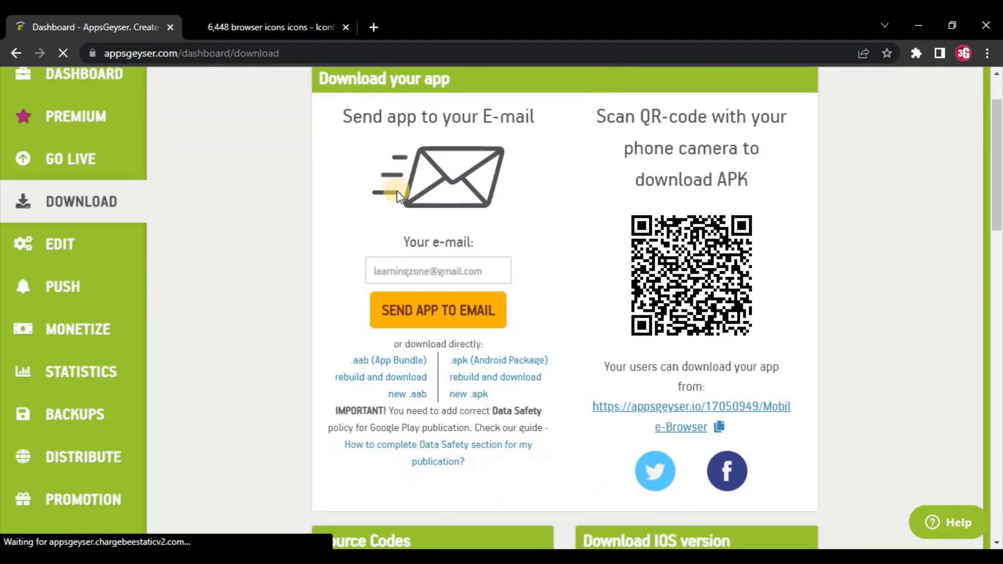
click(73, 328)
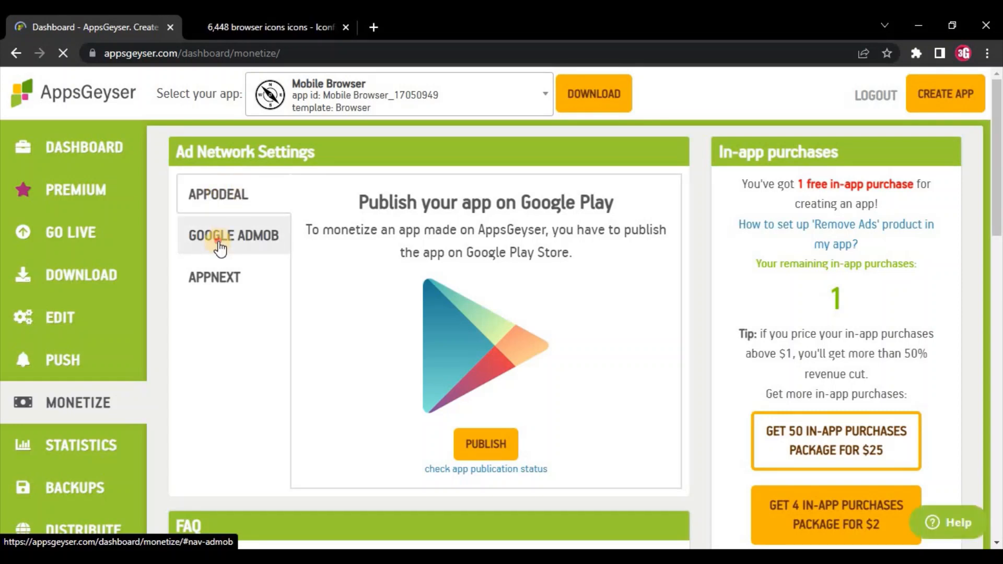
click(212, 281)
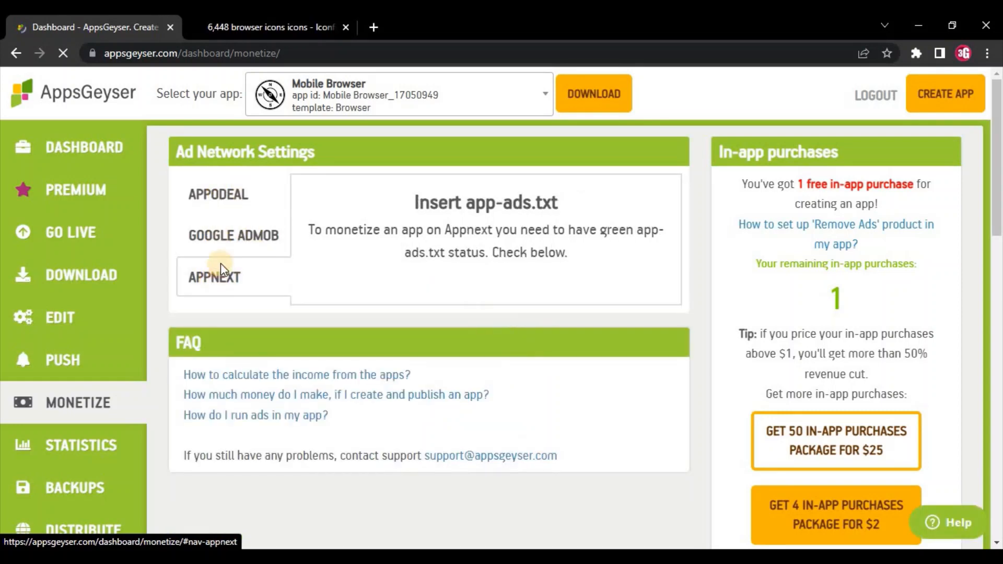
click(224, 241)
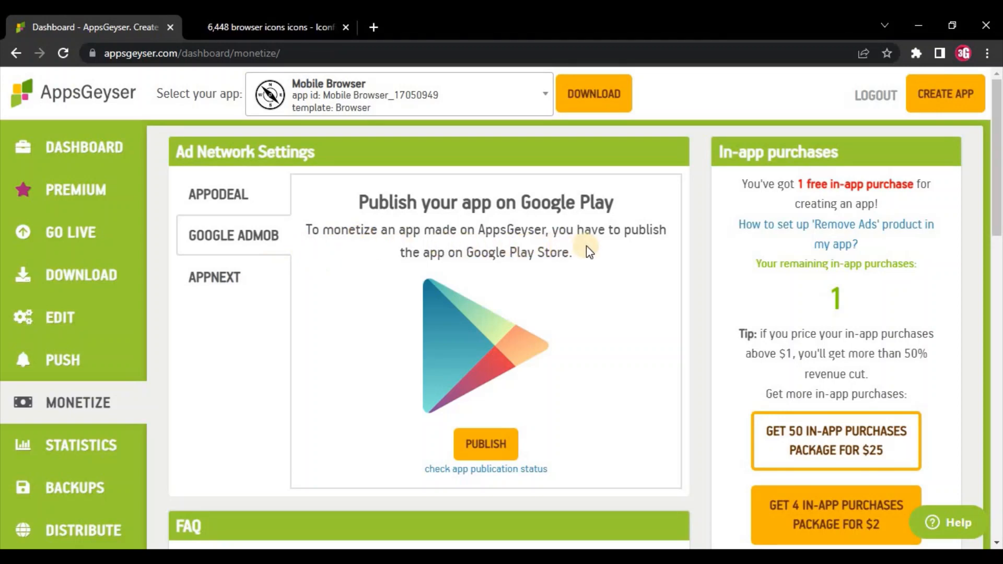
scroll(567, 249, down, 3)
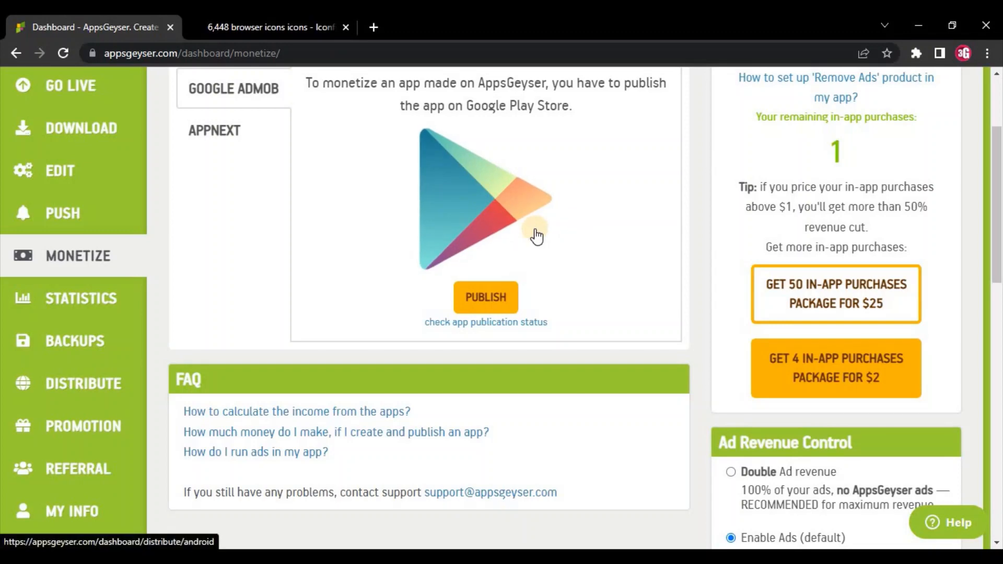
scroll(534, 233, up, 3)
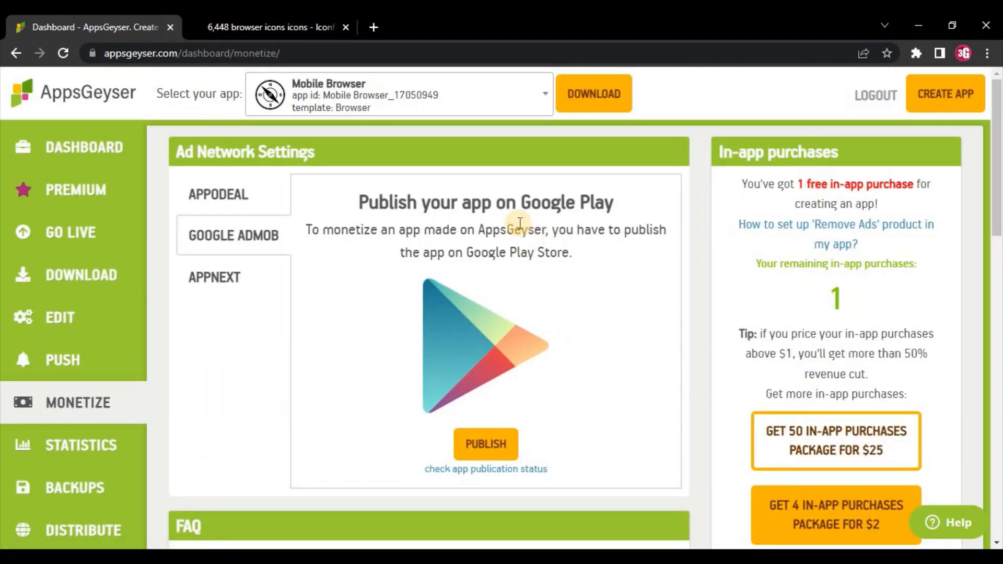
Return to the Mobile Browser app's download page and review the direct .aab and .apk download options
click(574, 95)
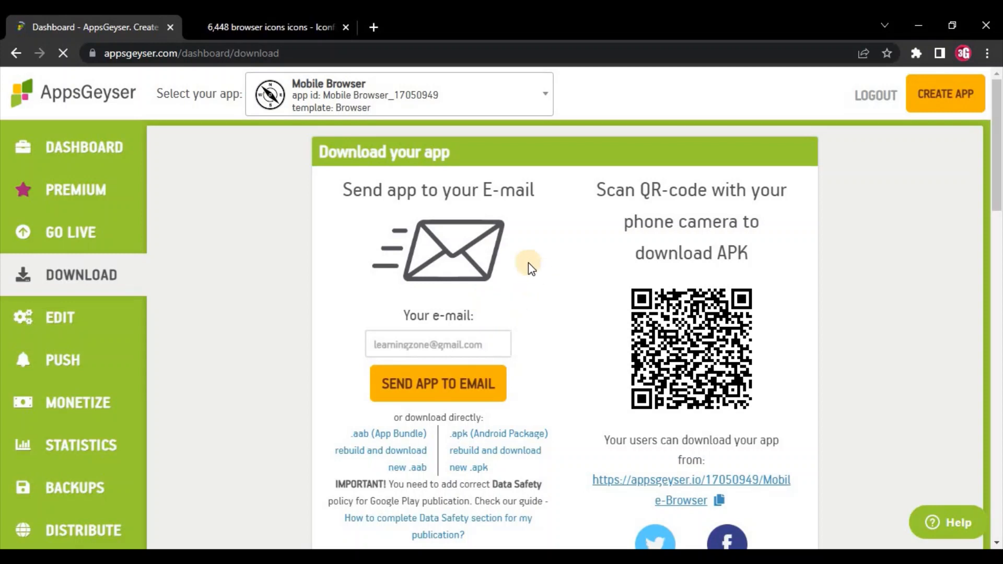
scroll(543, 256, down, 3)
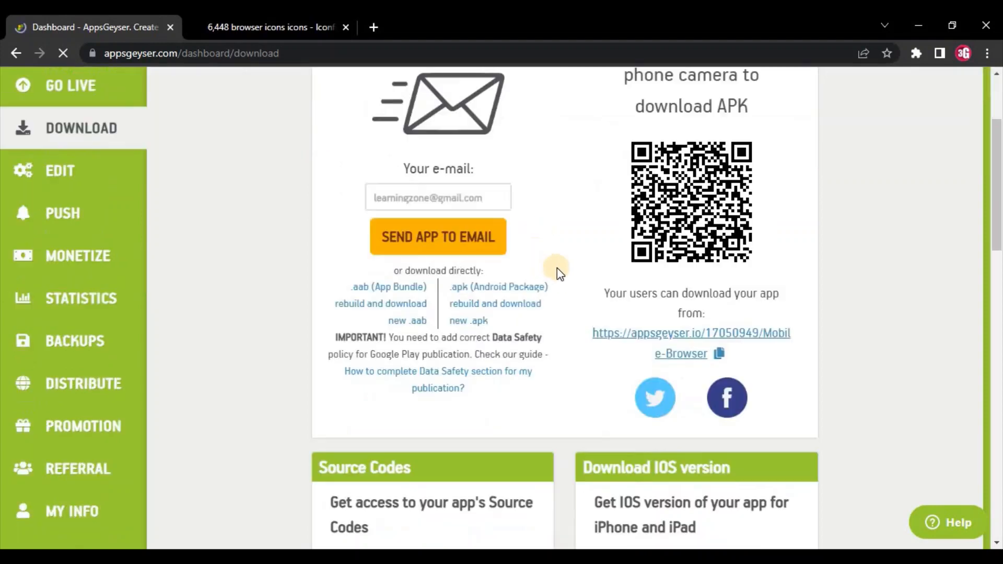